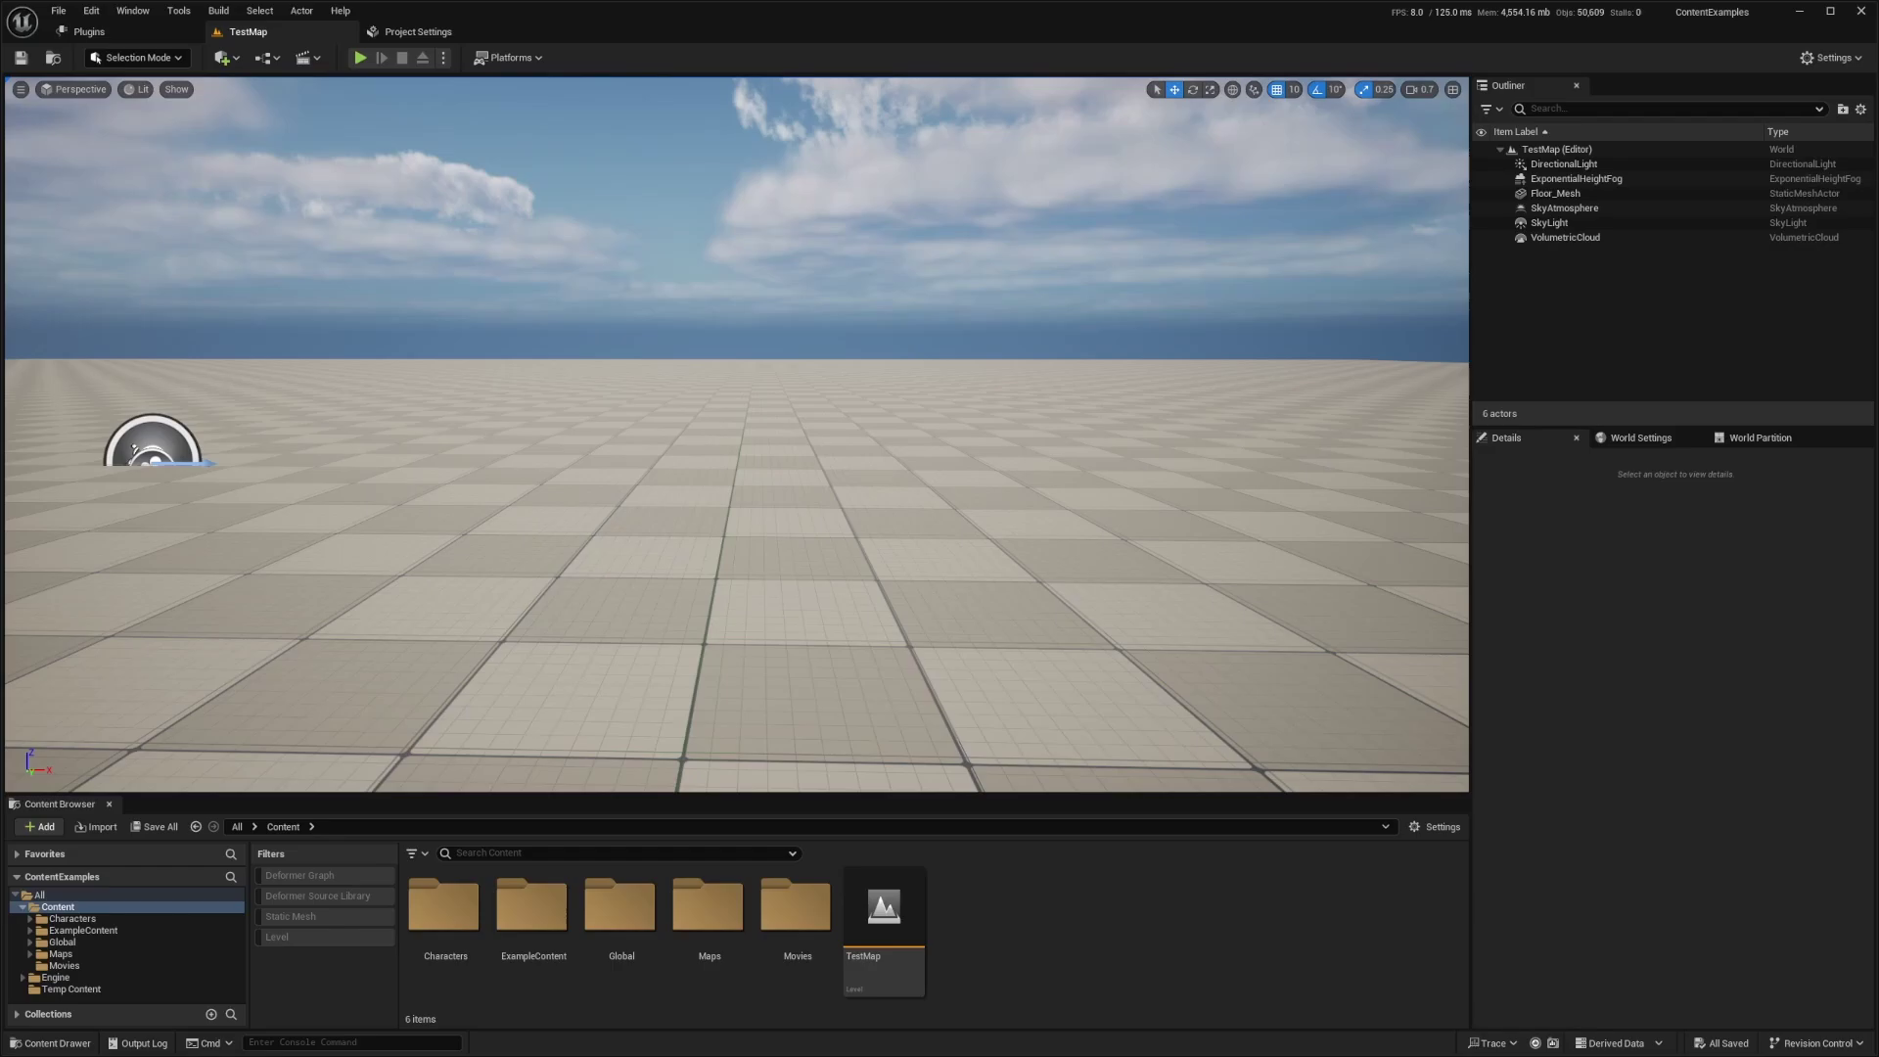
Step: View the Content Examples project page in the Epic Games Launcher and return to the Unreal Editor level
{"action": "right_click_drag", "start_coordinate": [670, 273], "coordinate": [658, 282]}
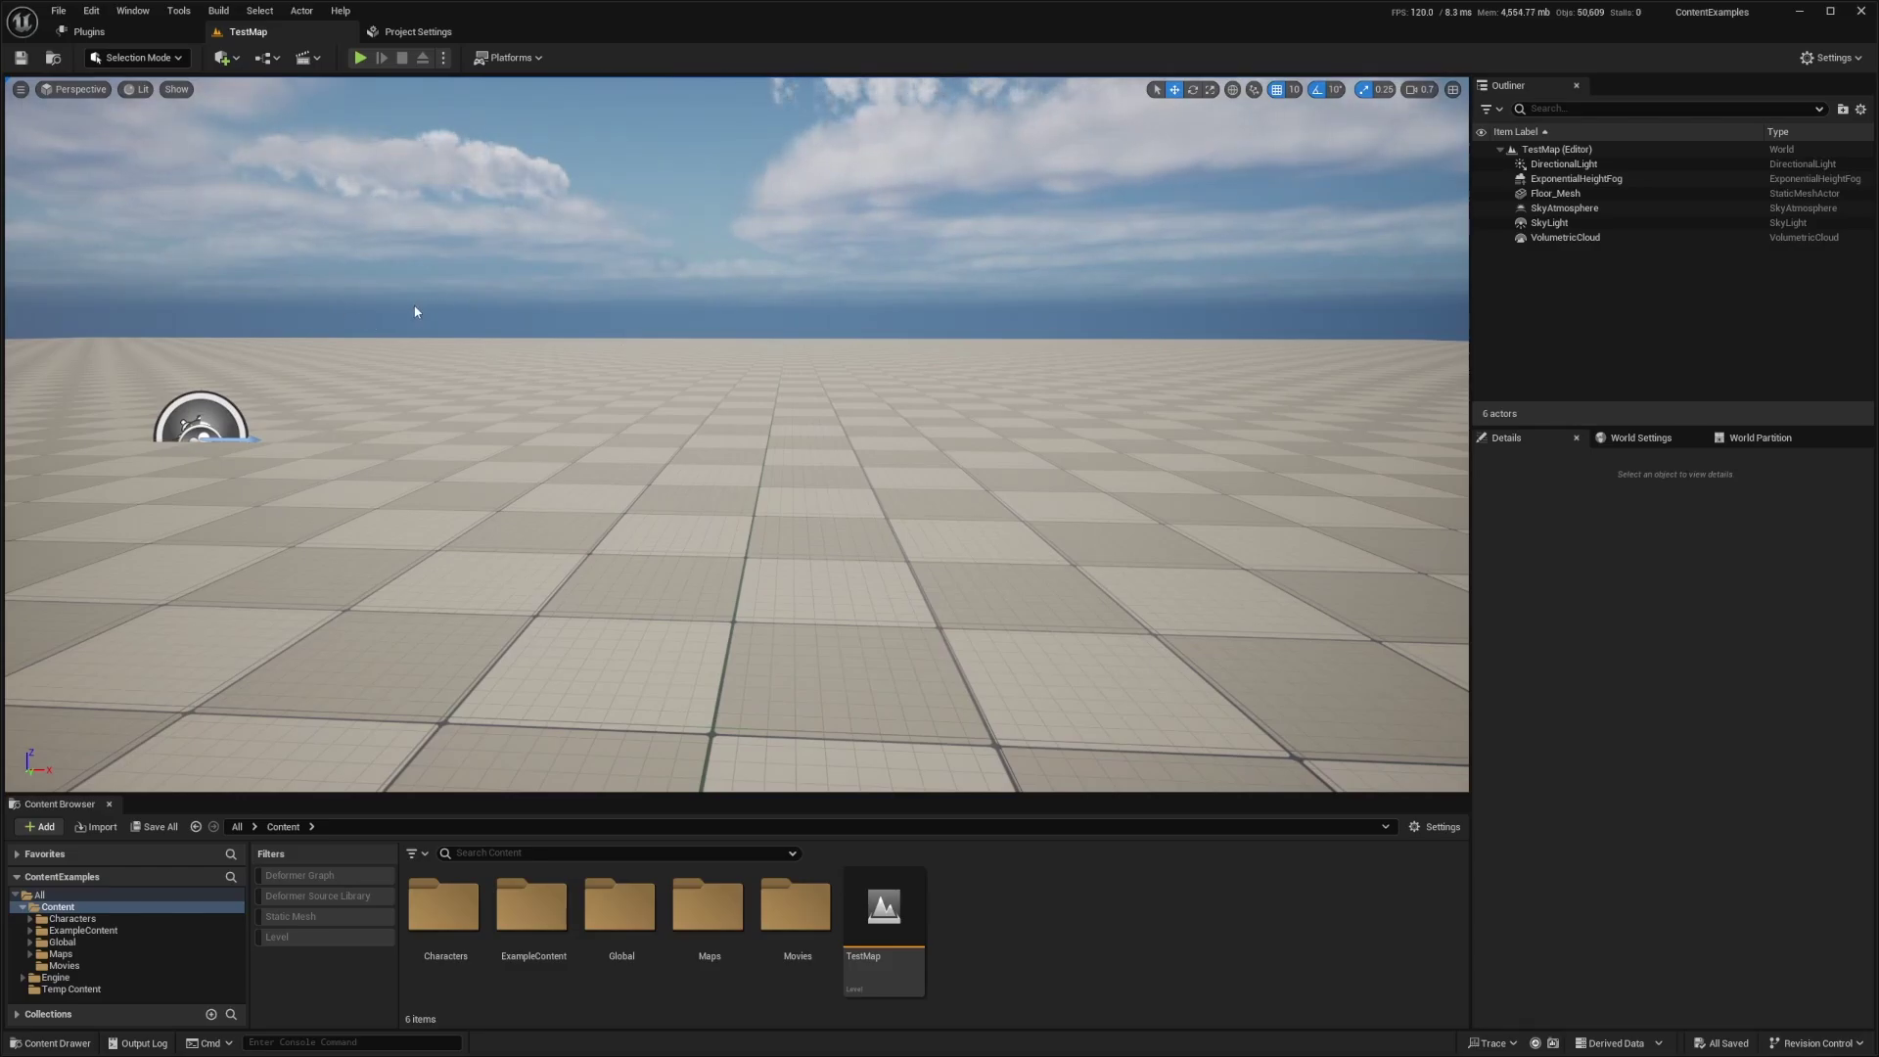
{"action": "right_click_drag", "start_coordinate": [413, 284], "coordinate": [413, 284]}
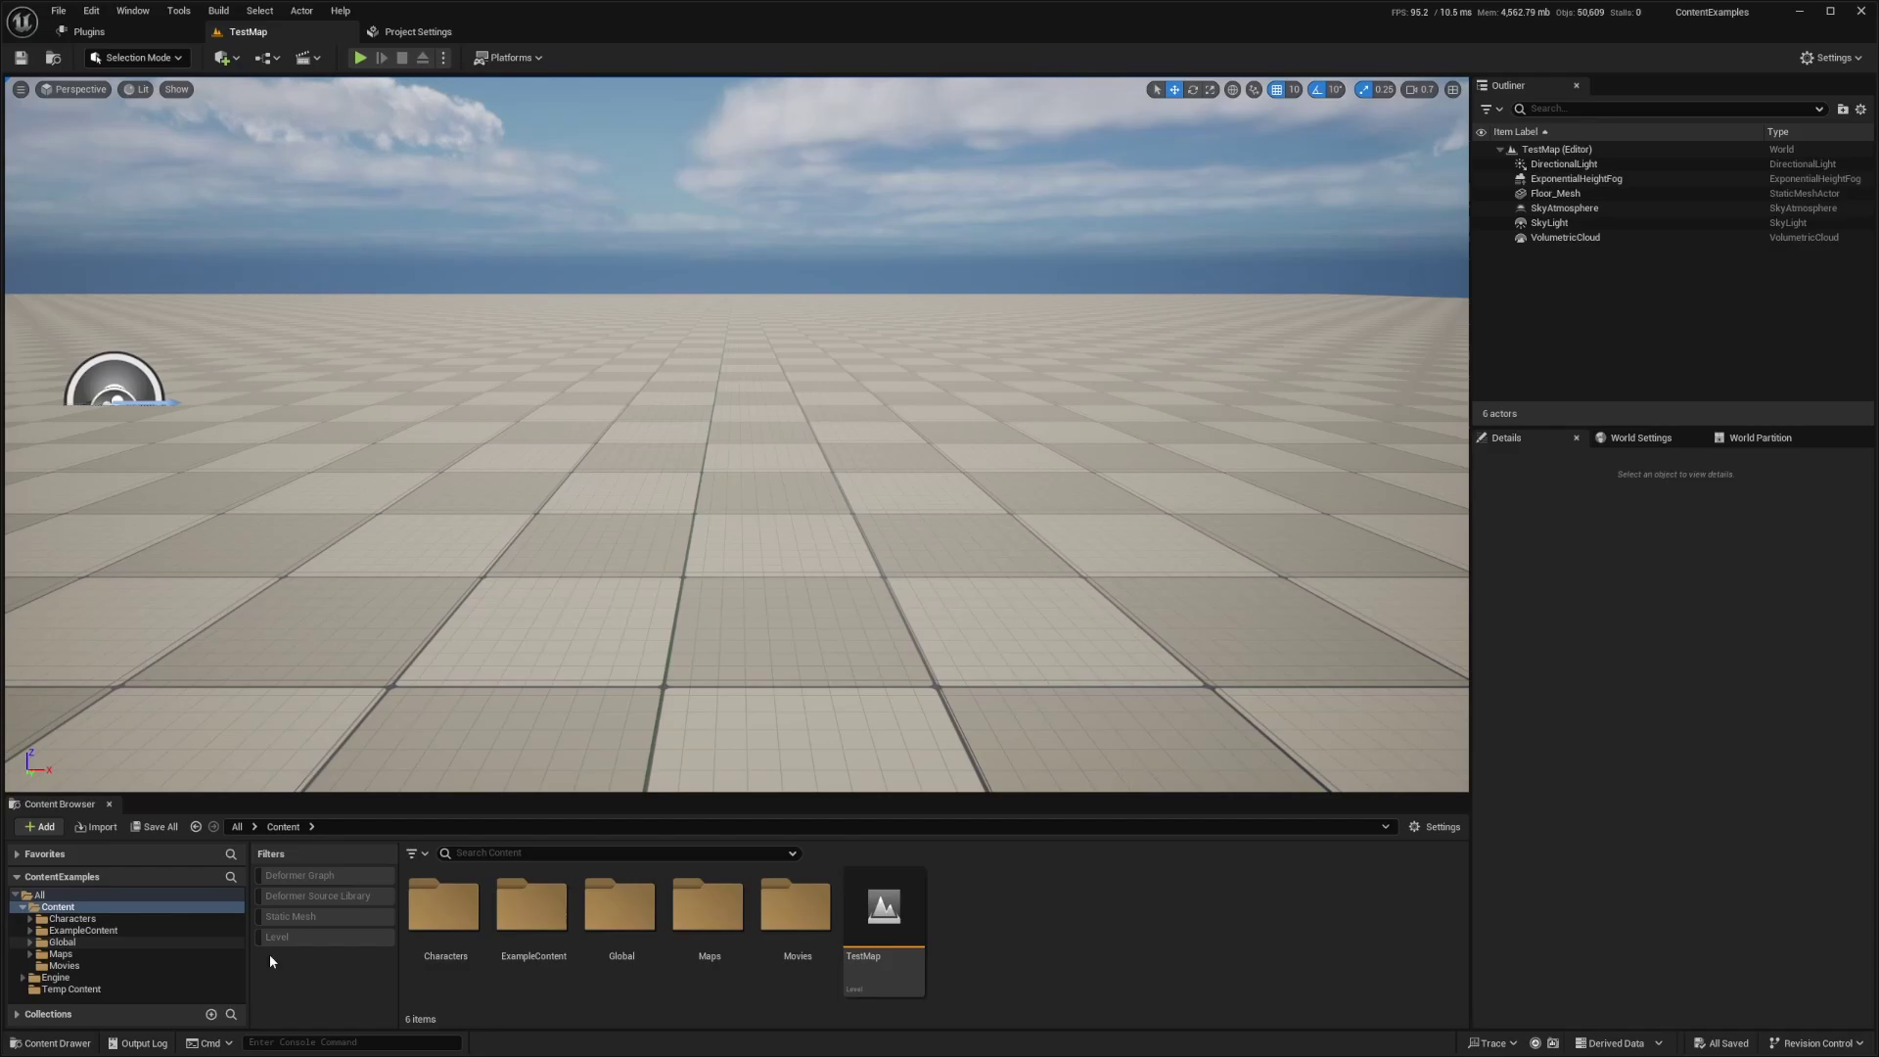
{"action": "left_click", "coordinate": [446, 1041]}
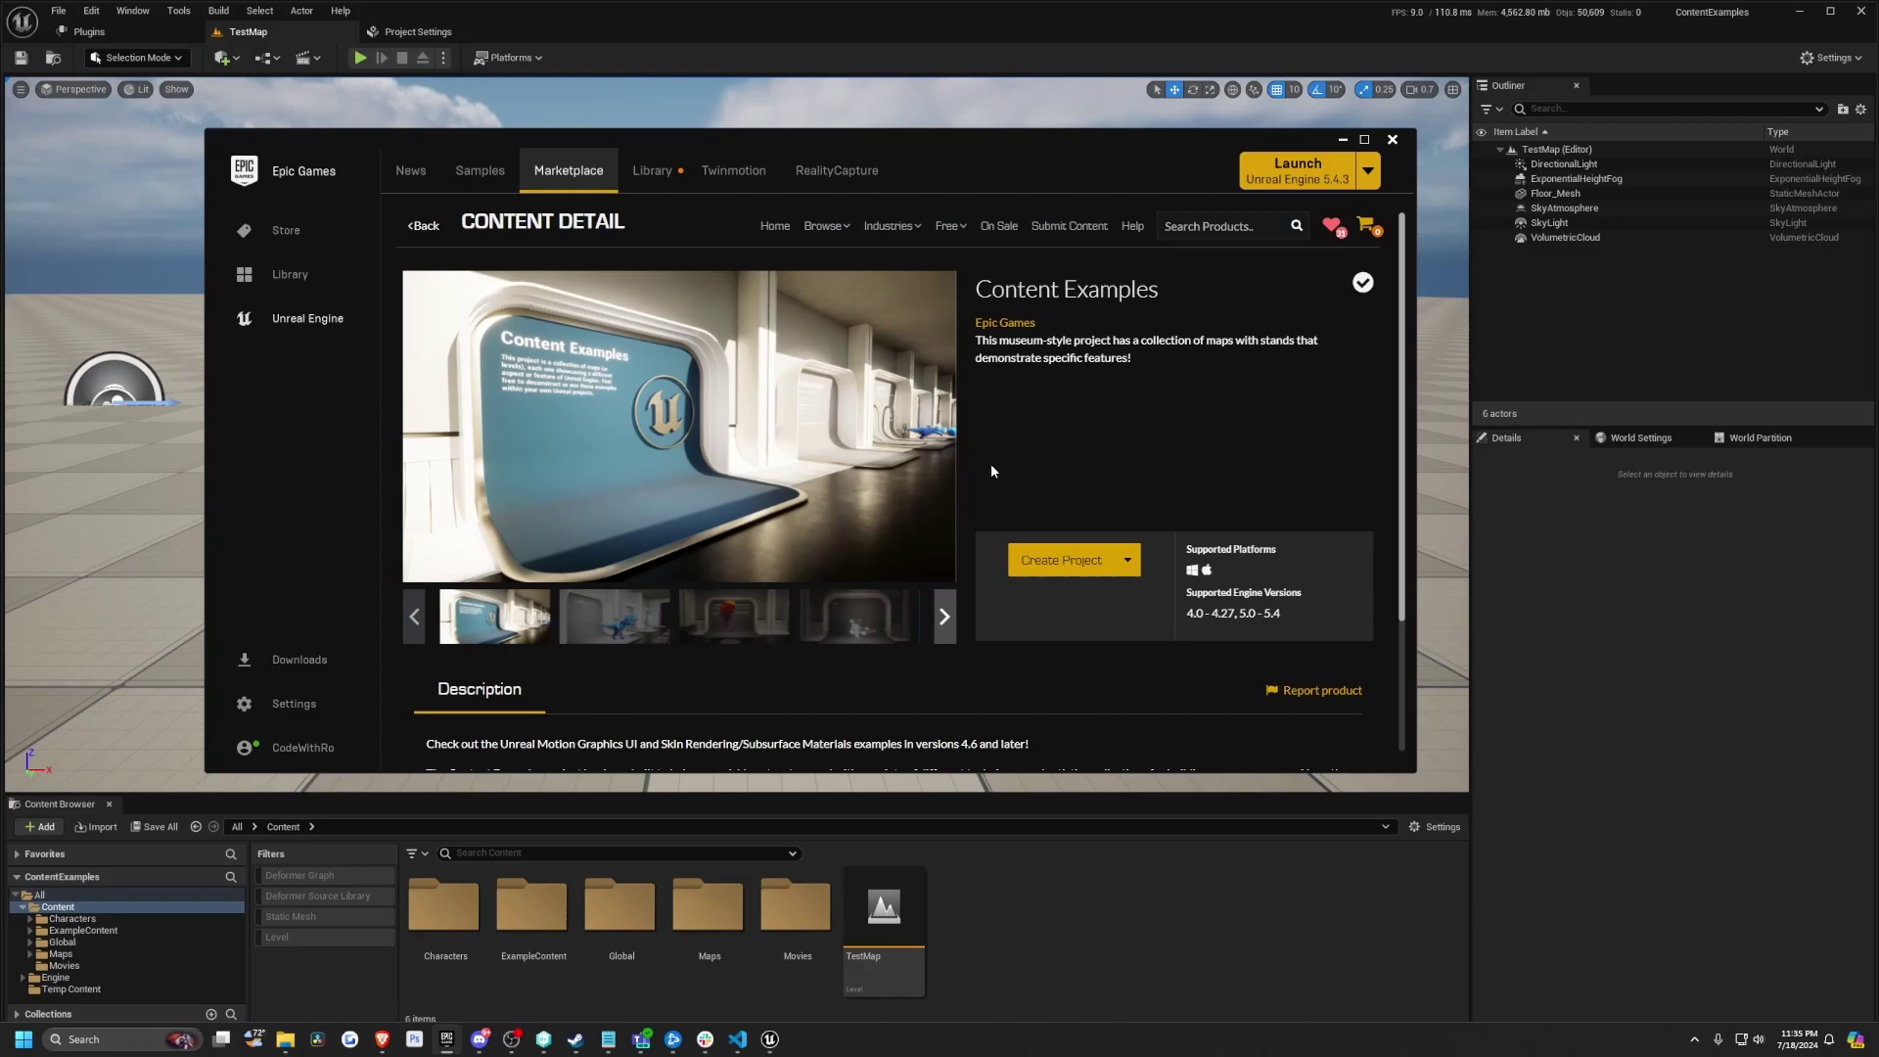
{"action": "key", "text": "alt+Tab"}
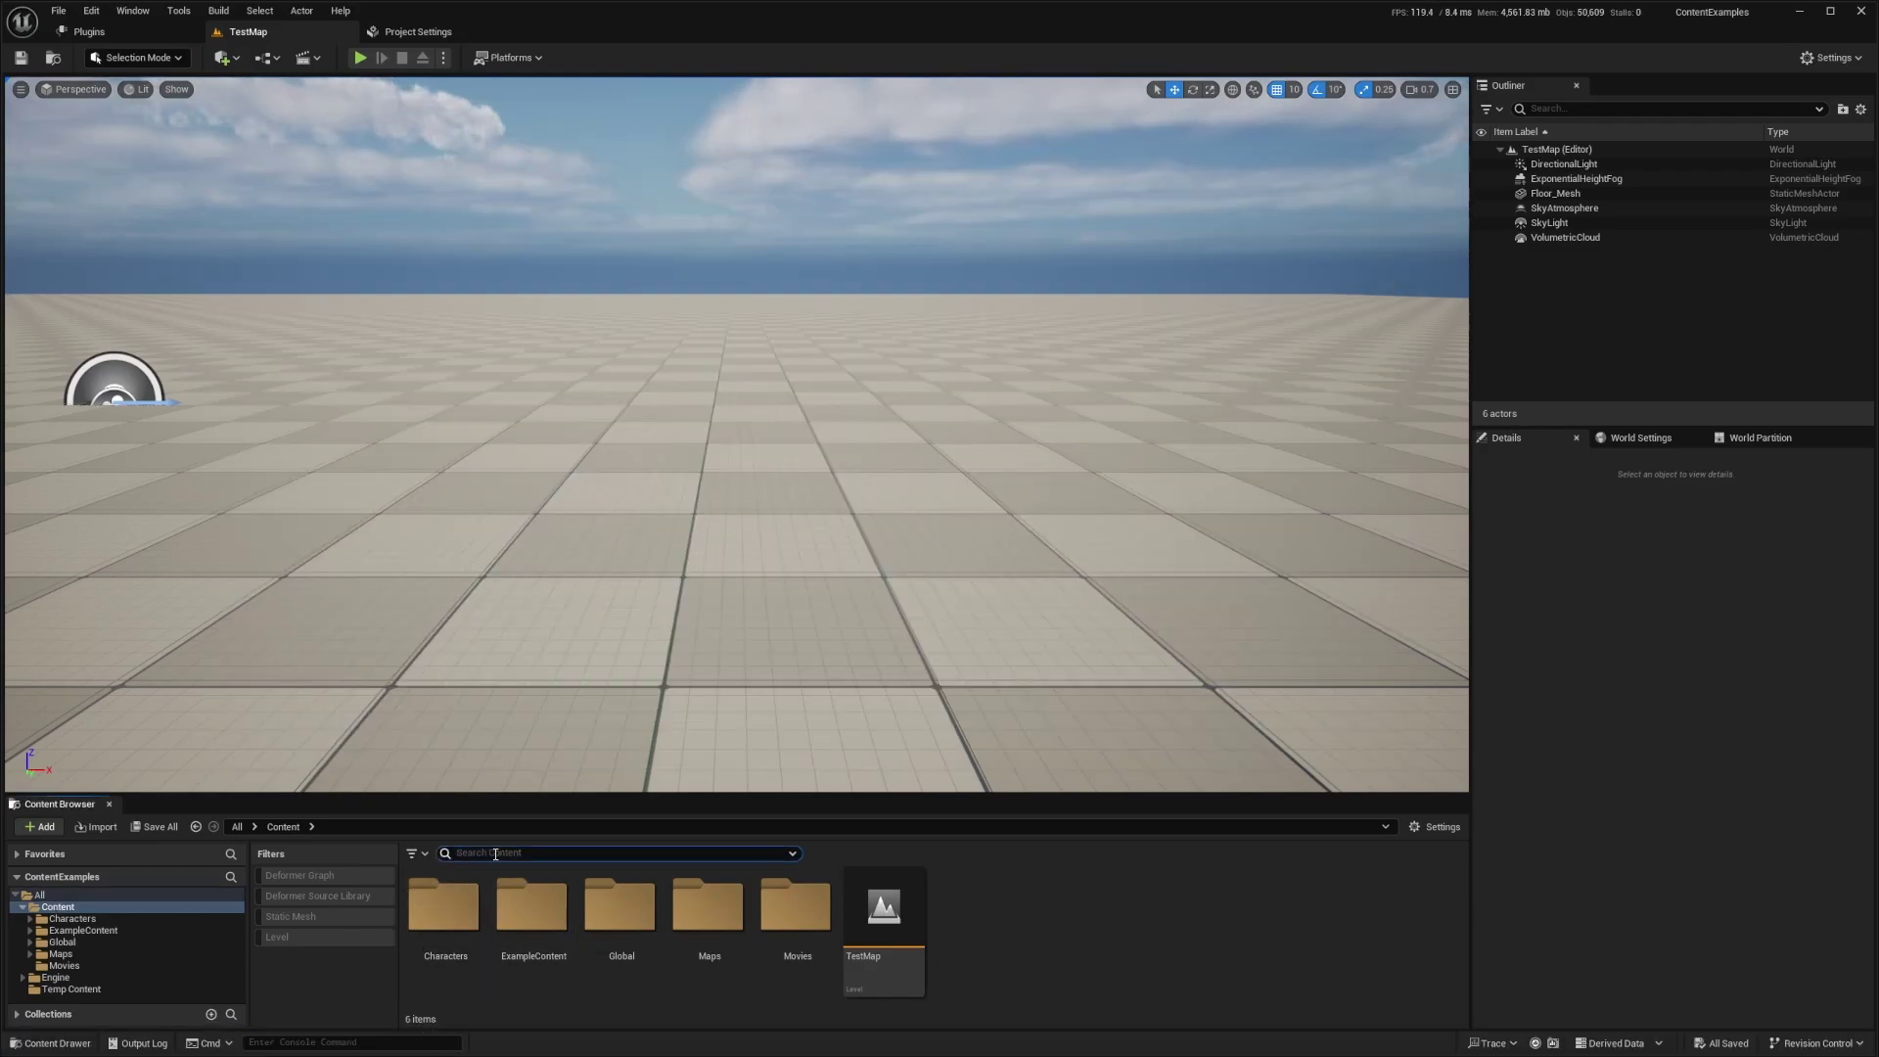
Step: Search the project content for the Chaos primitive meshes, place SM_ChaosPrim_Box on the level floor and select it
{"action": "type", "text": "primitive box"}
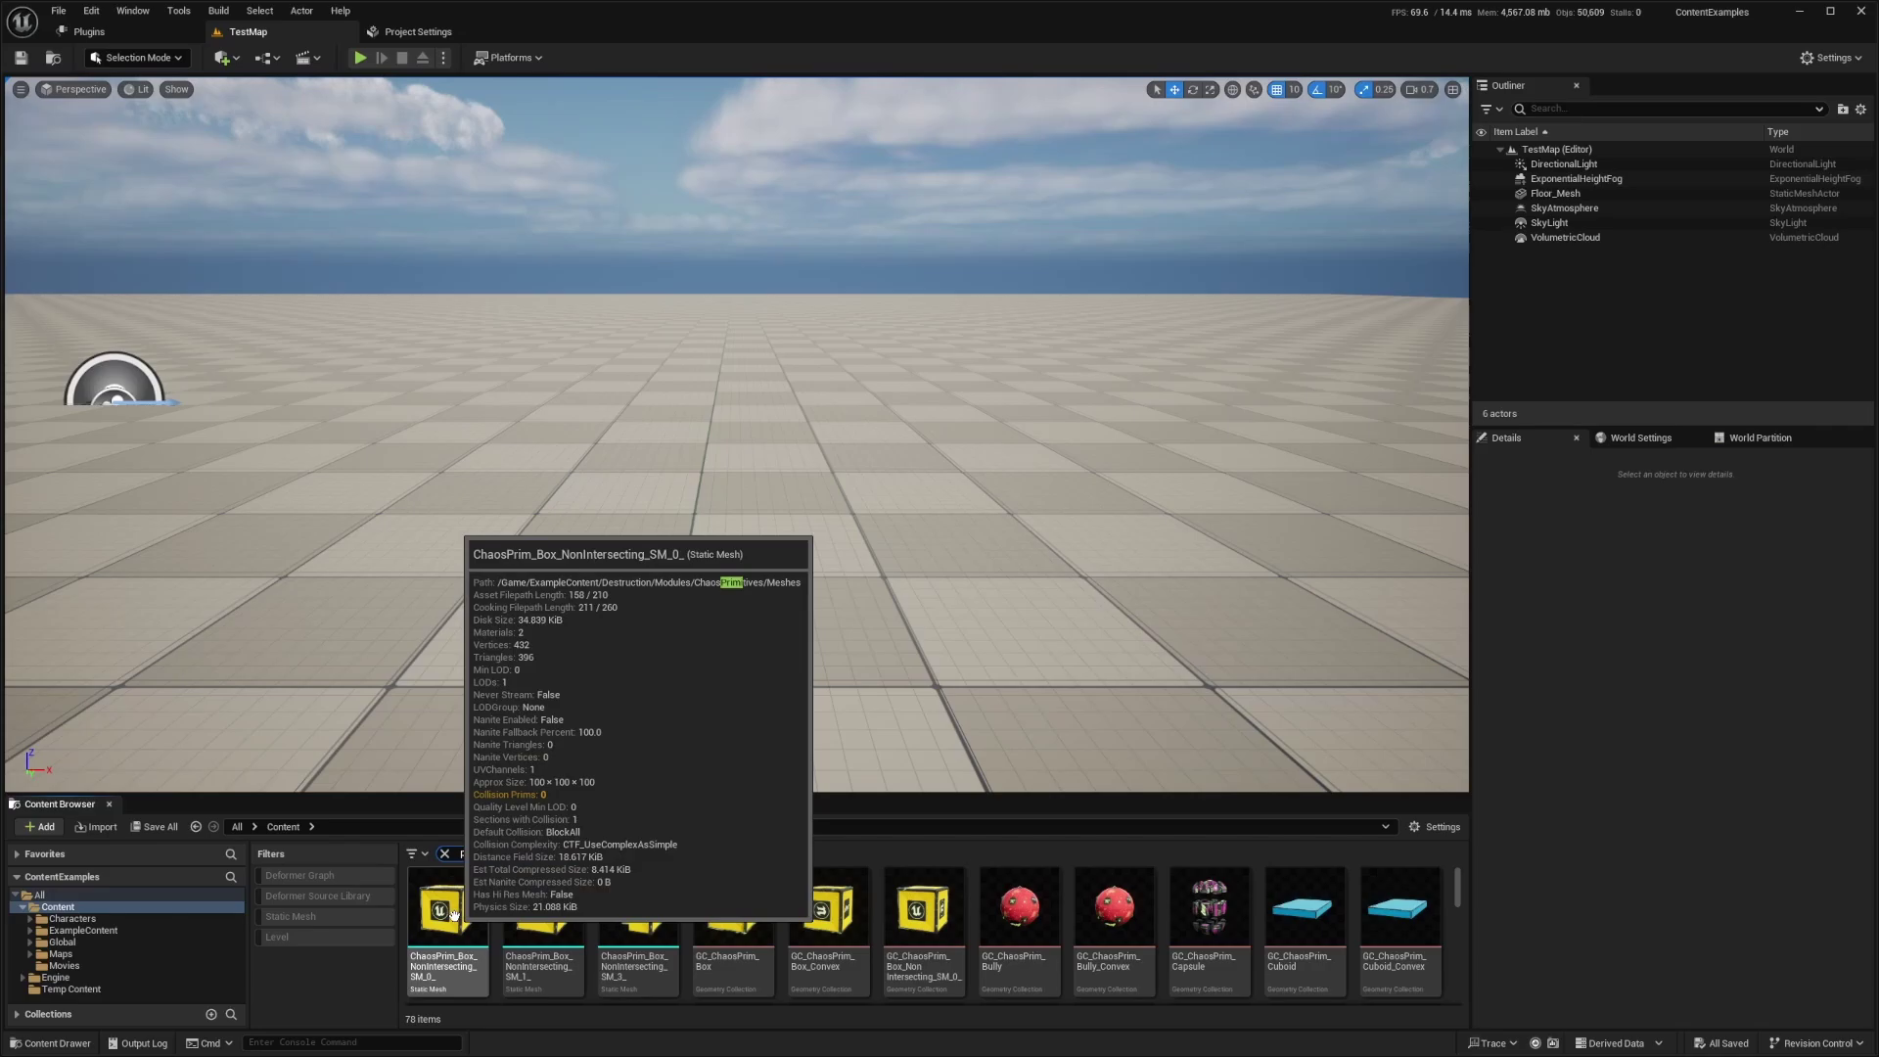
{"action": "left_click_drag", "start_coordinate": [1400, 920], "coordinate": [719, 416]}
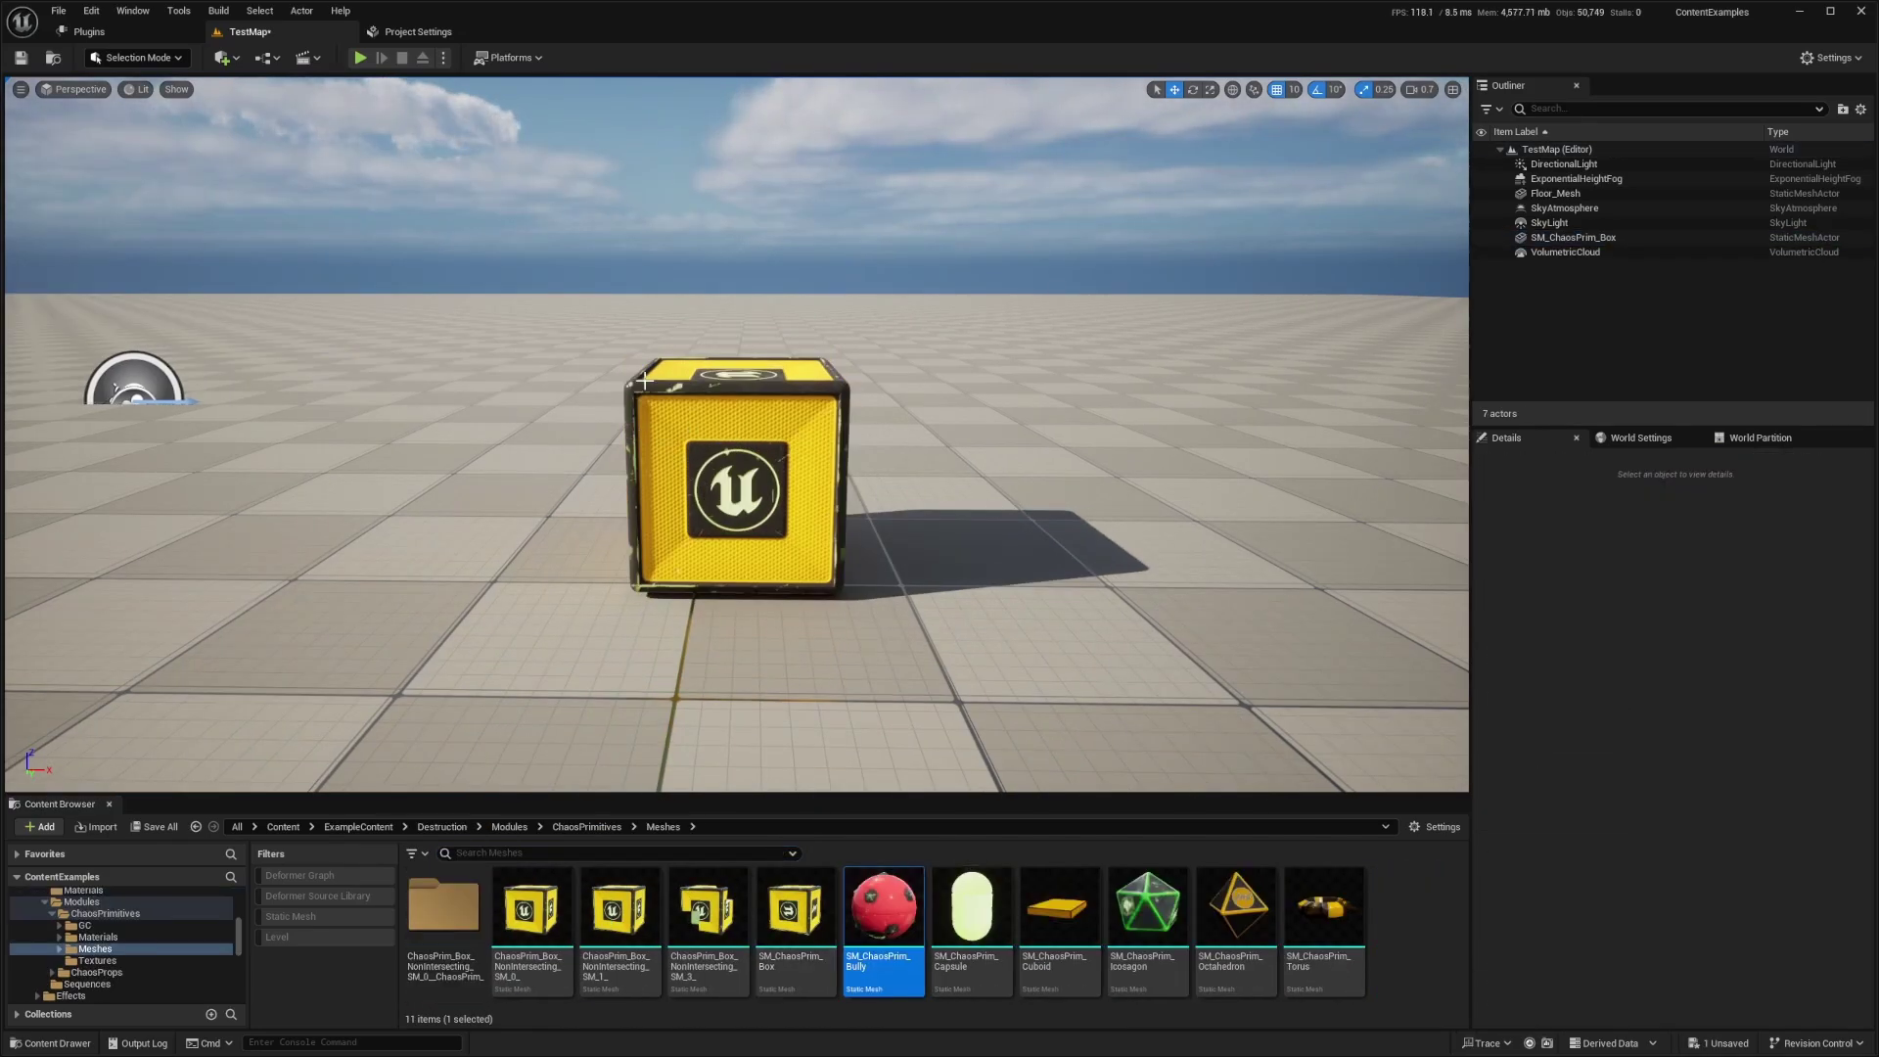
{"action": "left_click", "coordinate": [744, 467]}
{"action": "right_click_drag", "start_coordinate": [744, 467], "coordinate": [777, 441]}
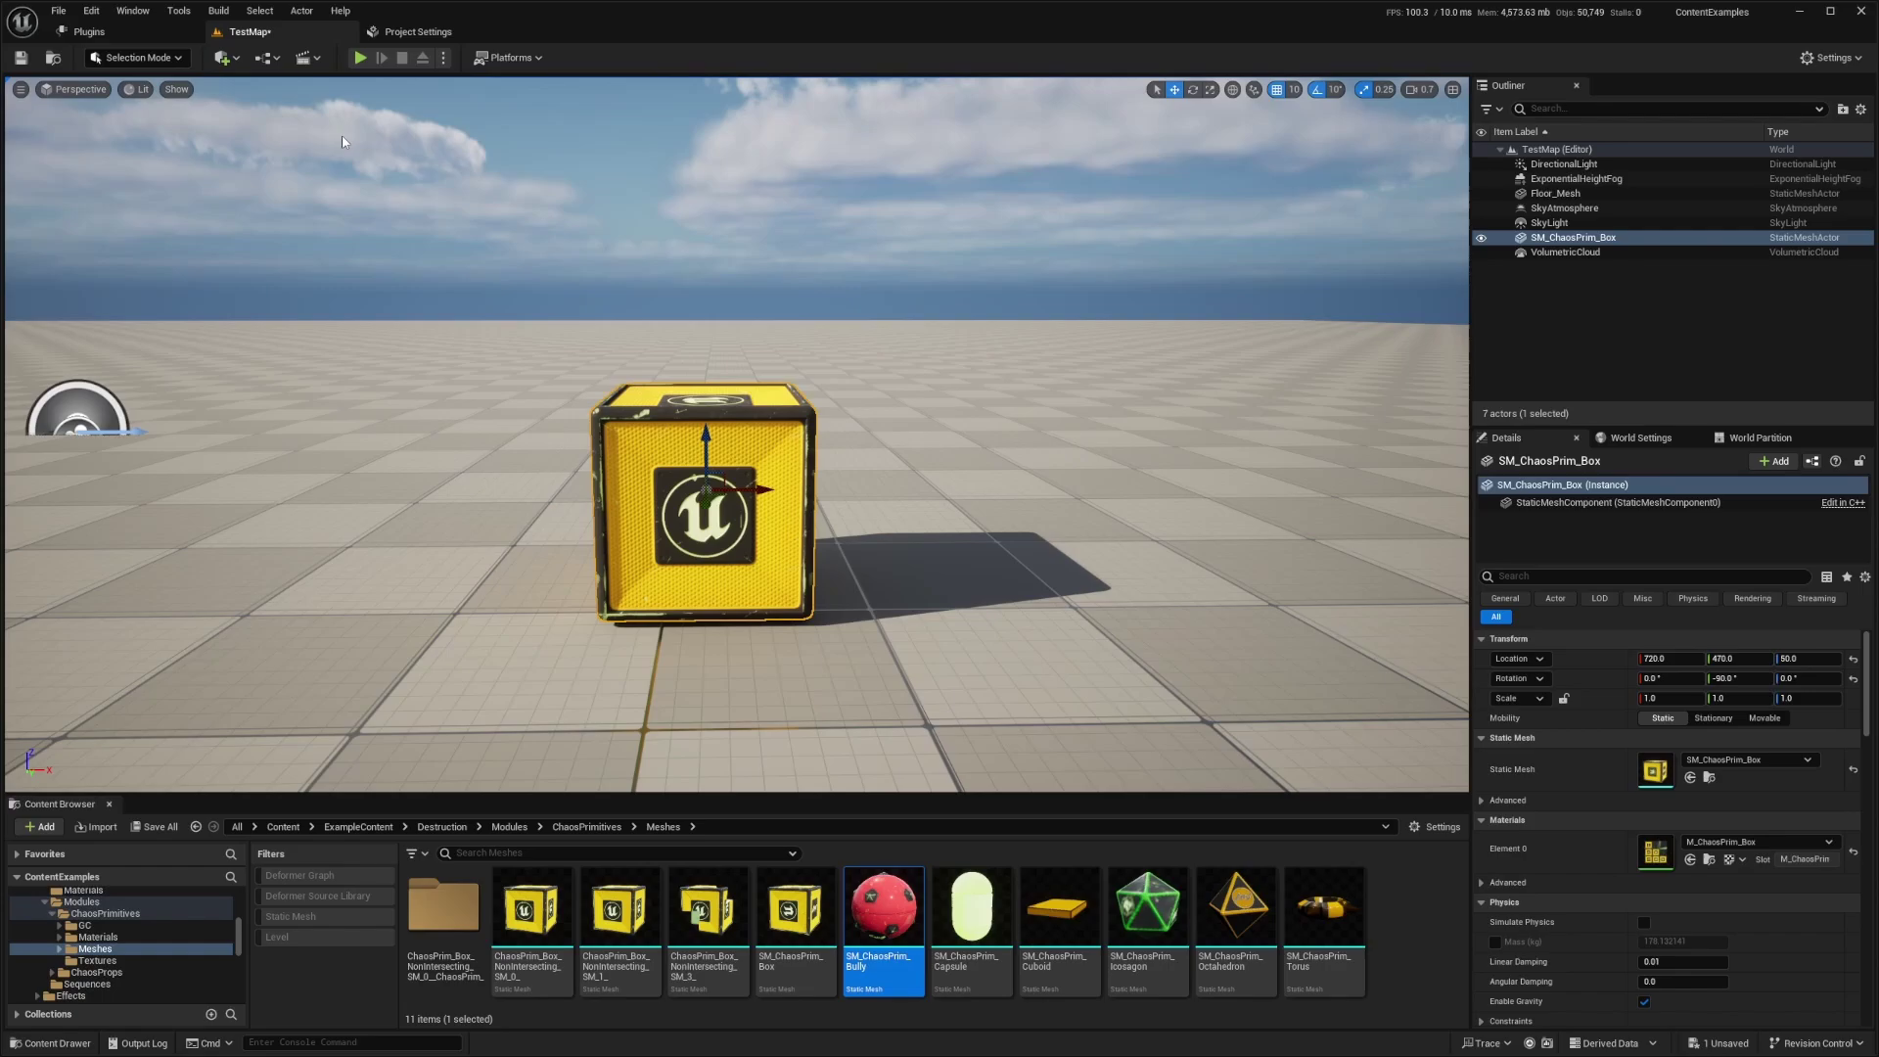
Step: Add a basic Cube shape to the level and move it well behind the yellow box, to about 960, -820, 40
{"action": "left_click", "coordinate": [227, 61]}
{"action": "type", "text": "cube"}
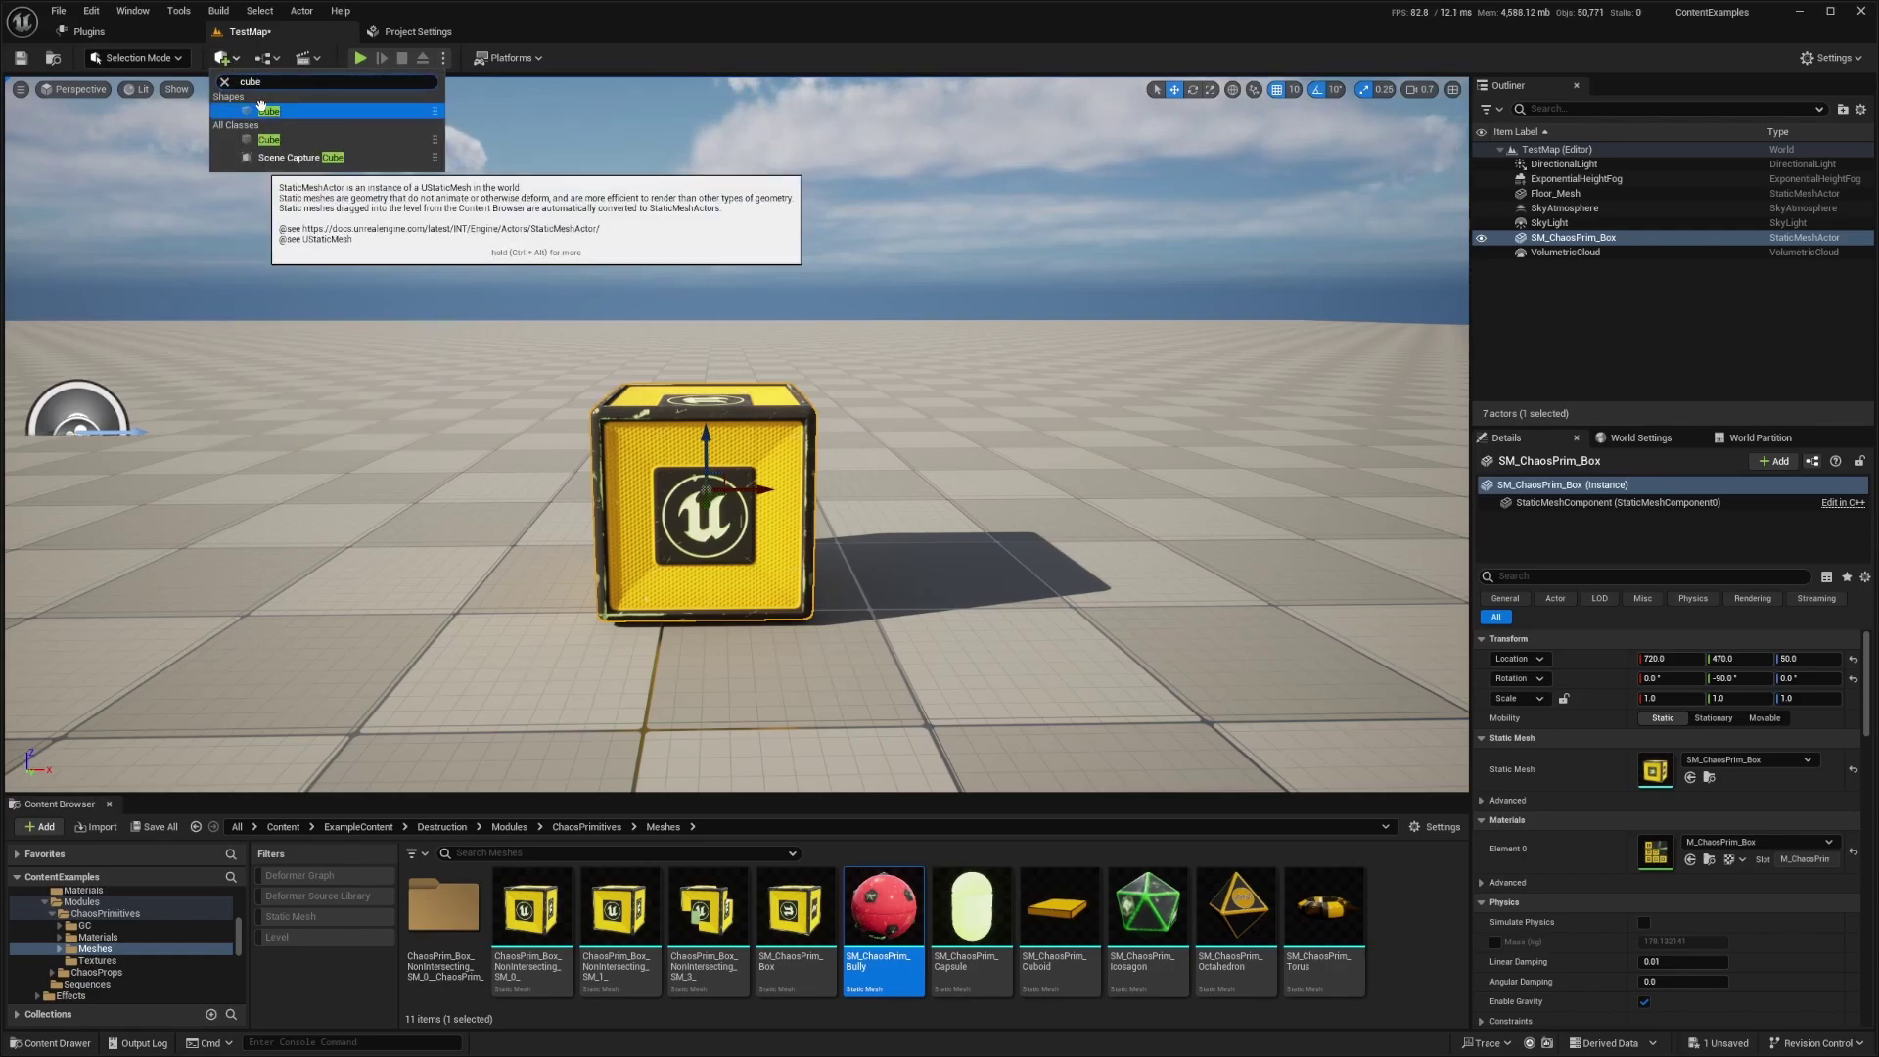
{"action": "left_click", "coordinate": [259, 108]}
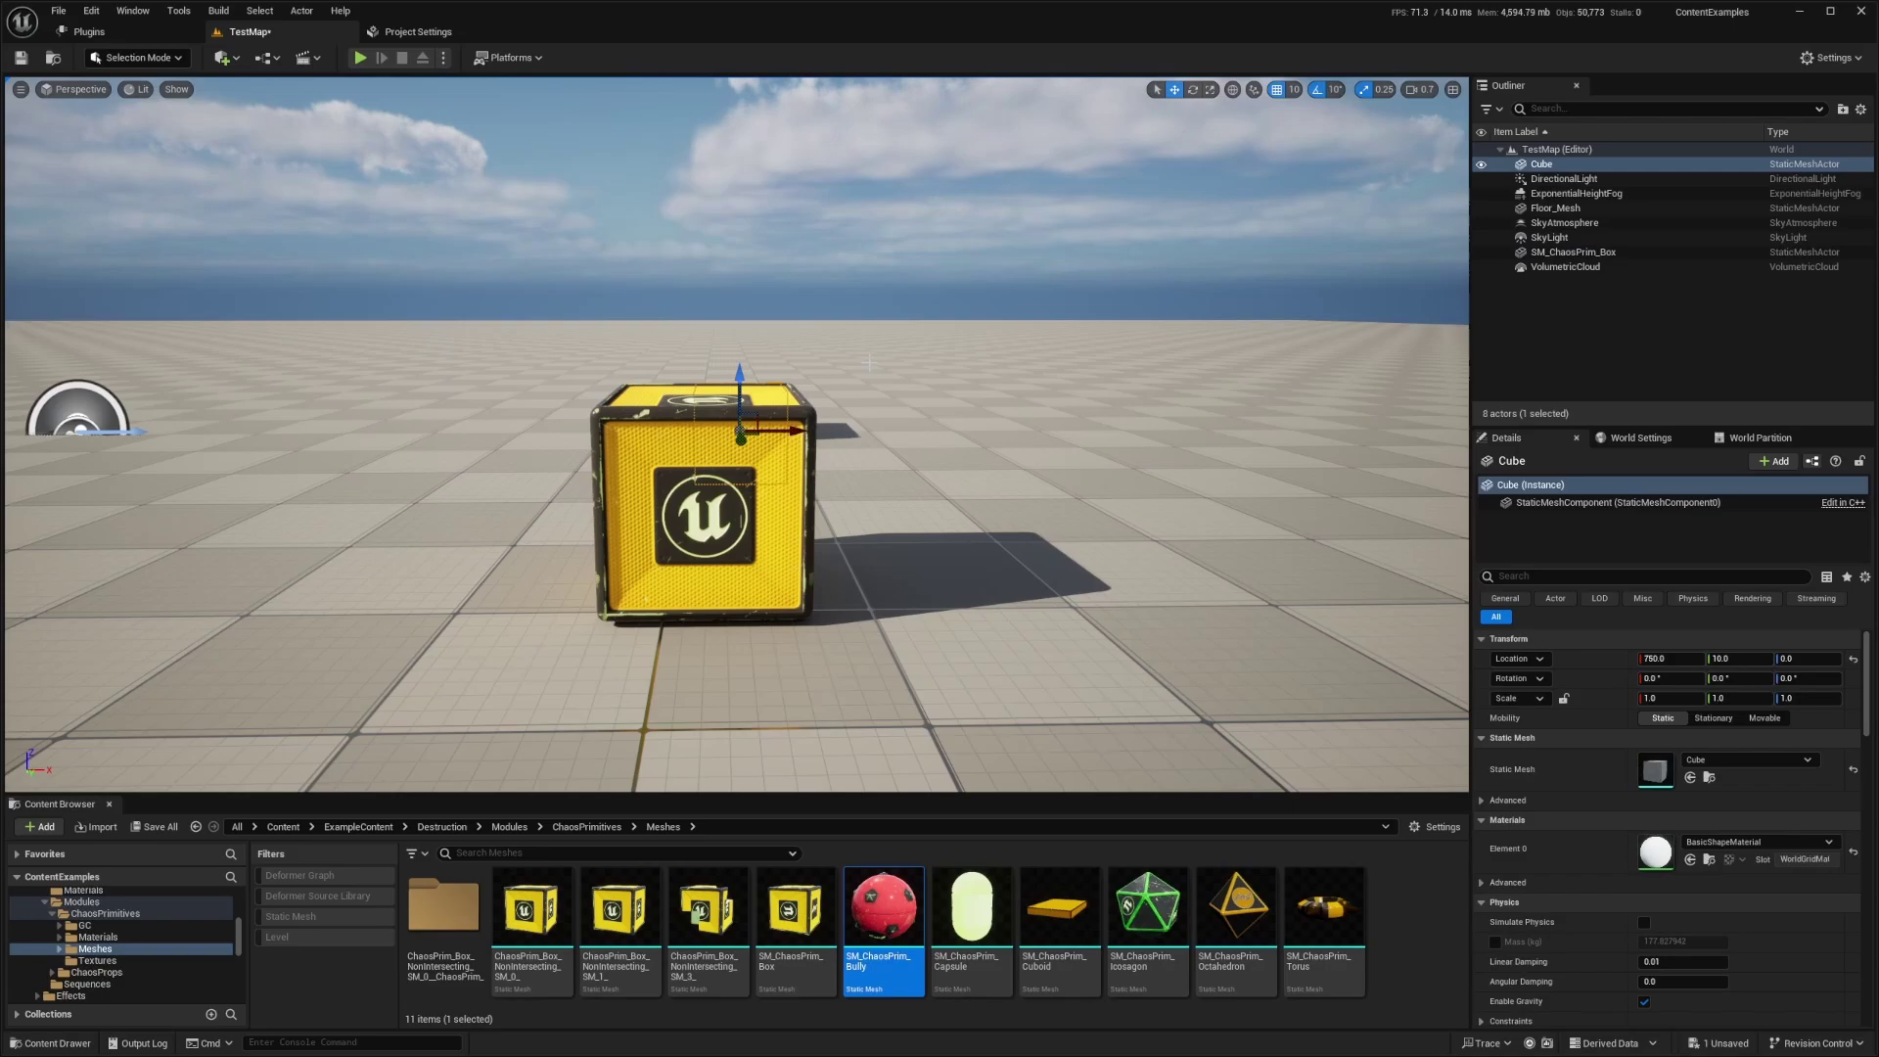
{"action": "left_click_drag", "start_coordinate": [786, 430], "coordinate": [969, 430]}
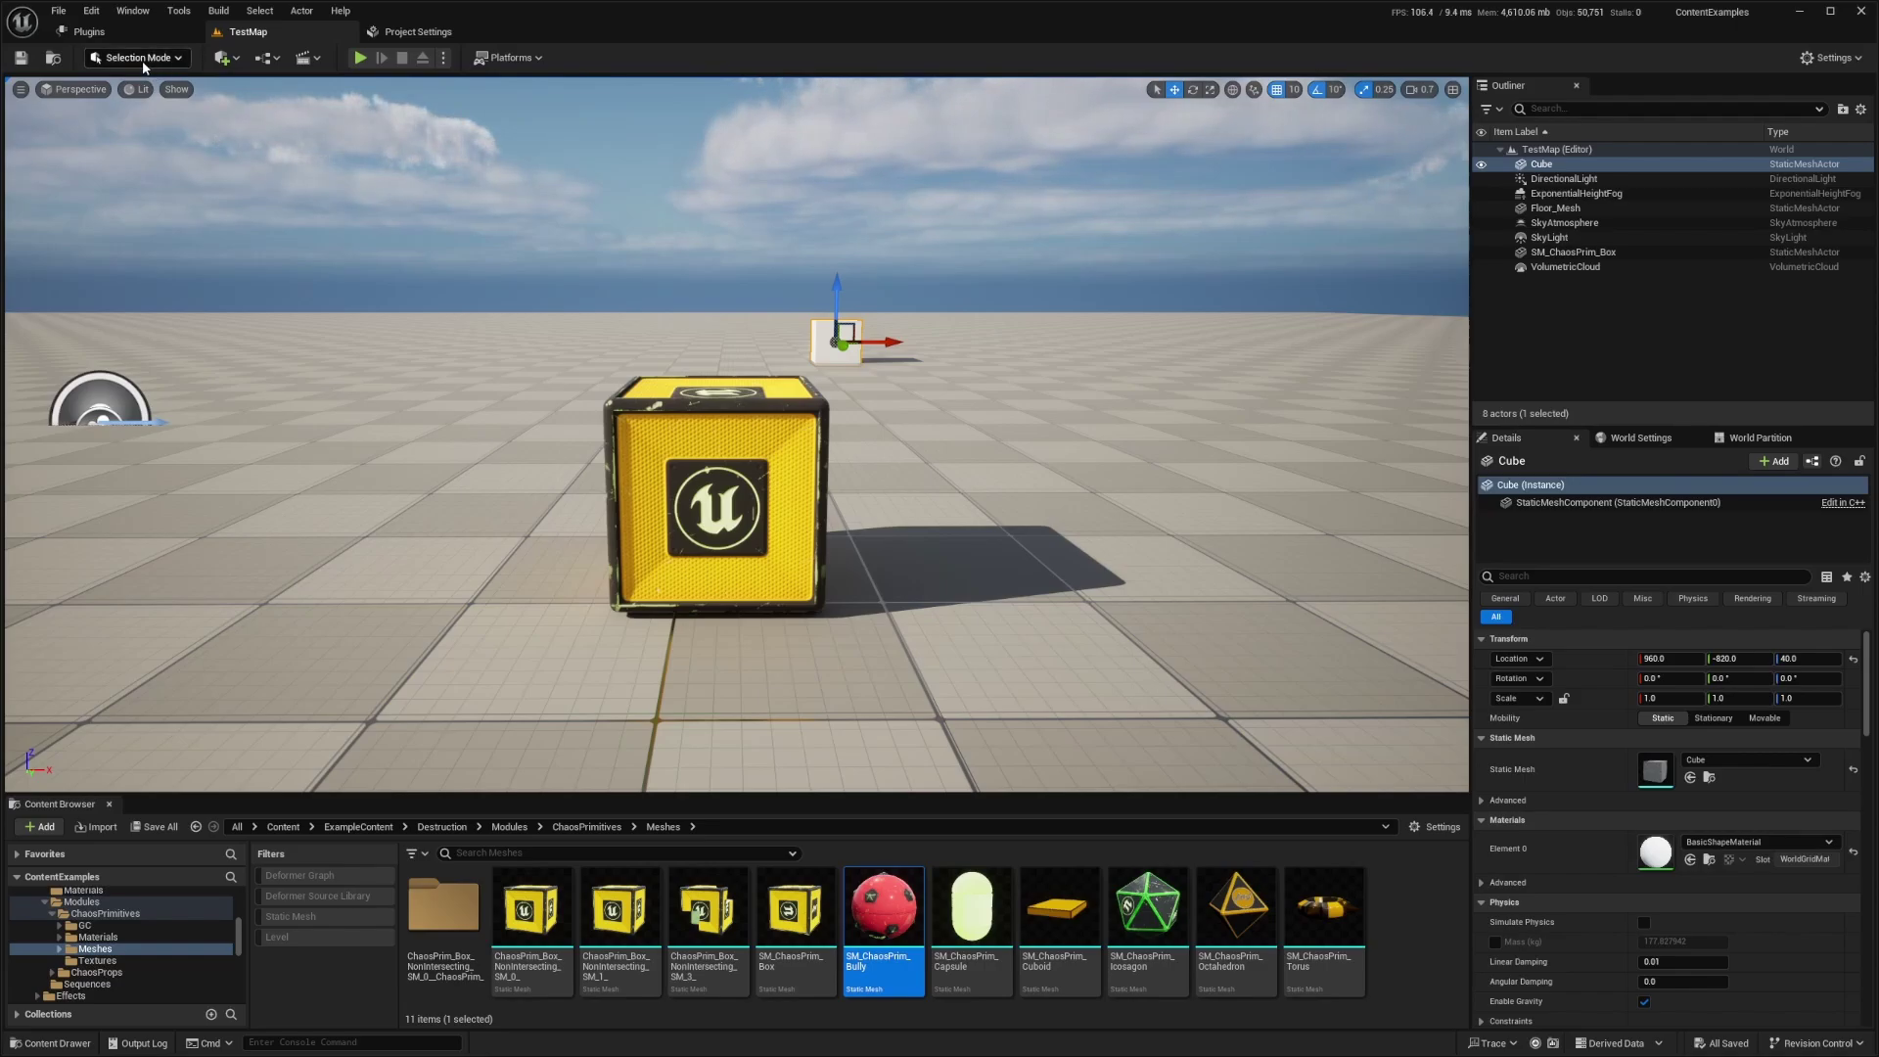
Step: Switch the editor to Fracture mode and select the yellow SM_ChaosPrim_Box
{"action": "left_click", "coordinate": [143, 61]}
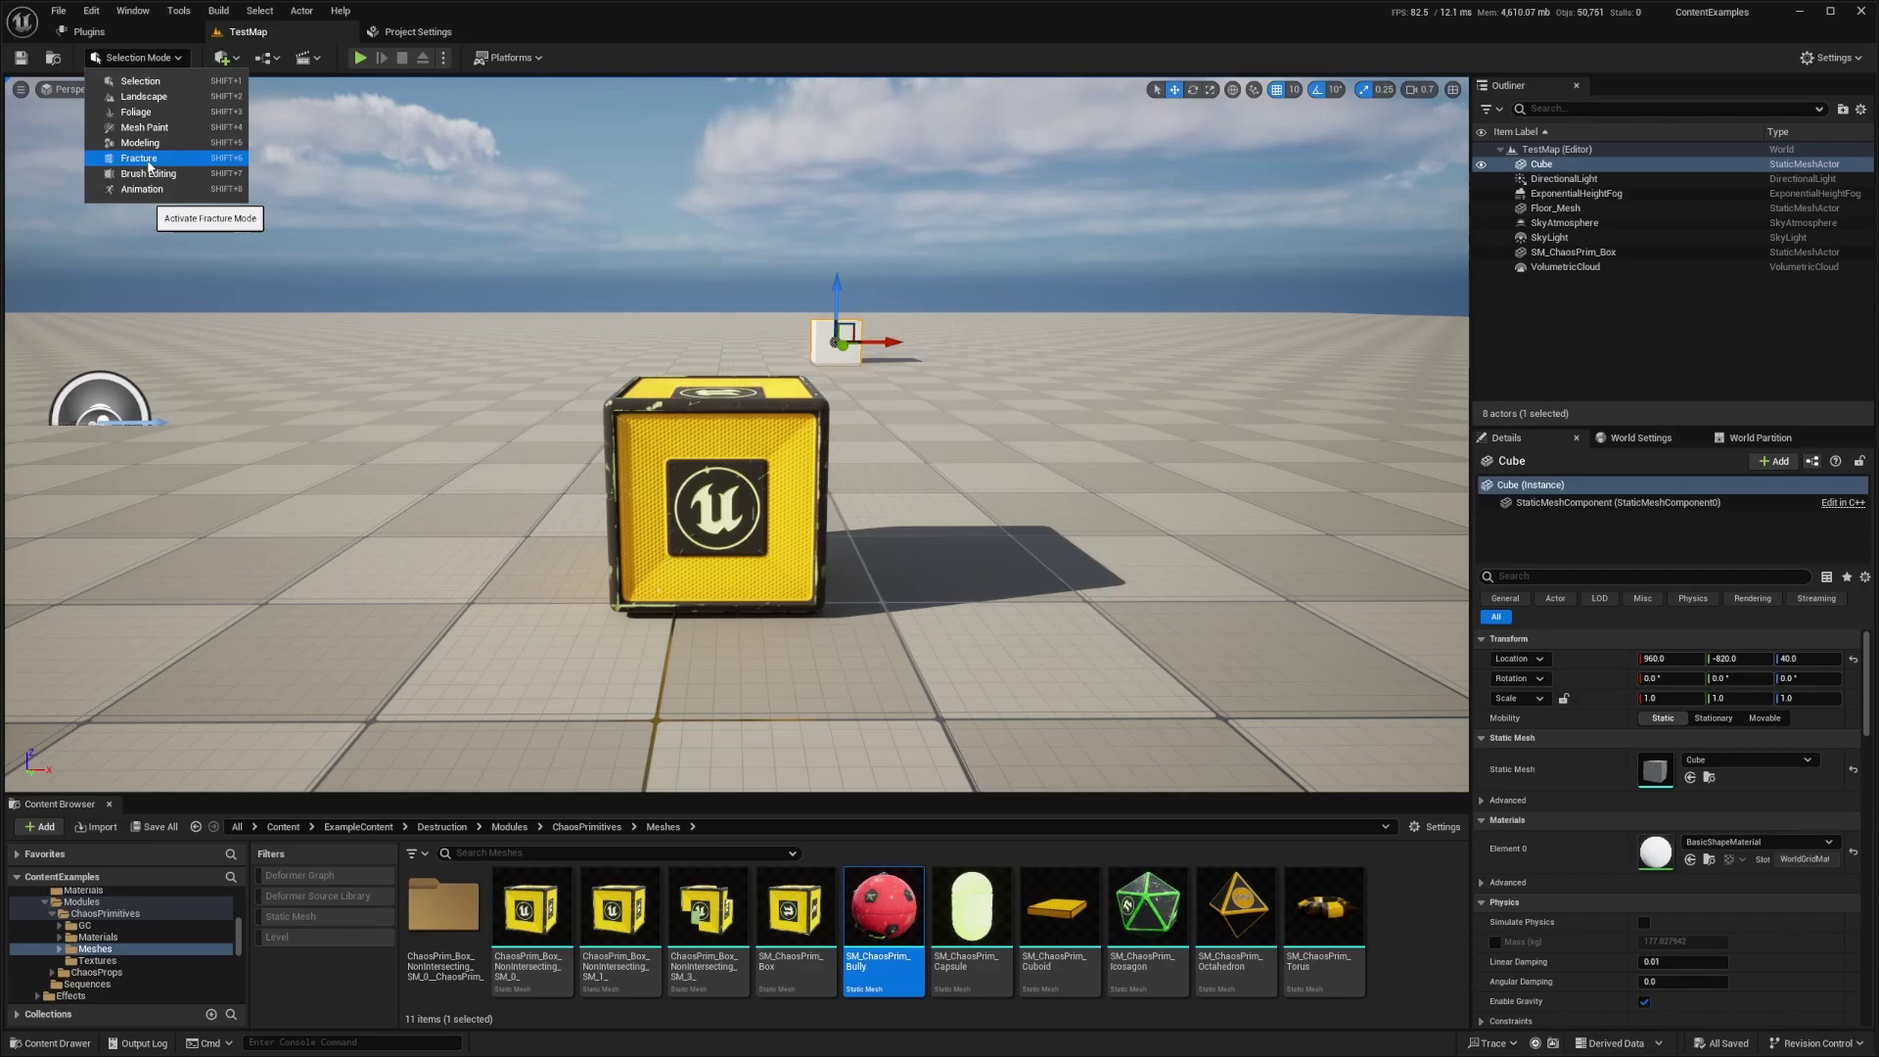
{"action": "left_click", "coordinate": [231, 162]}
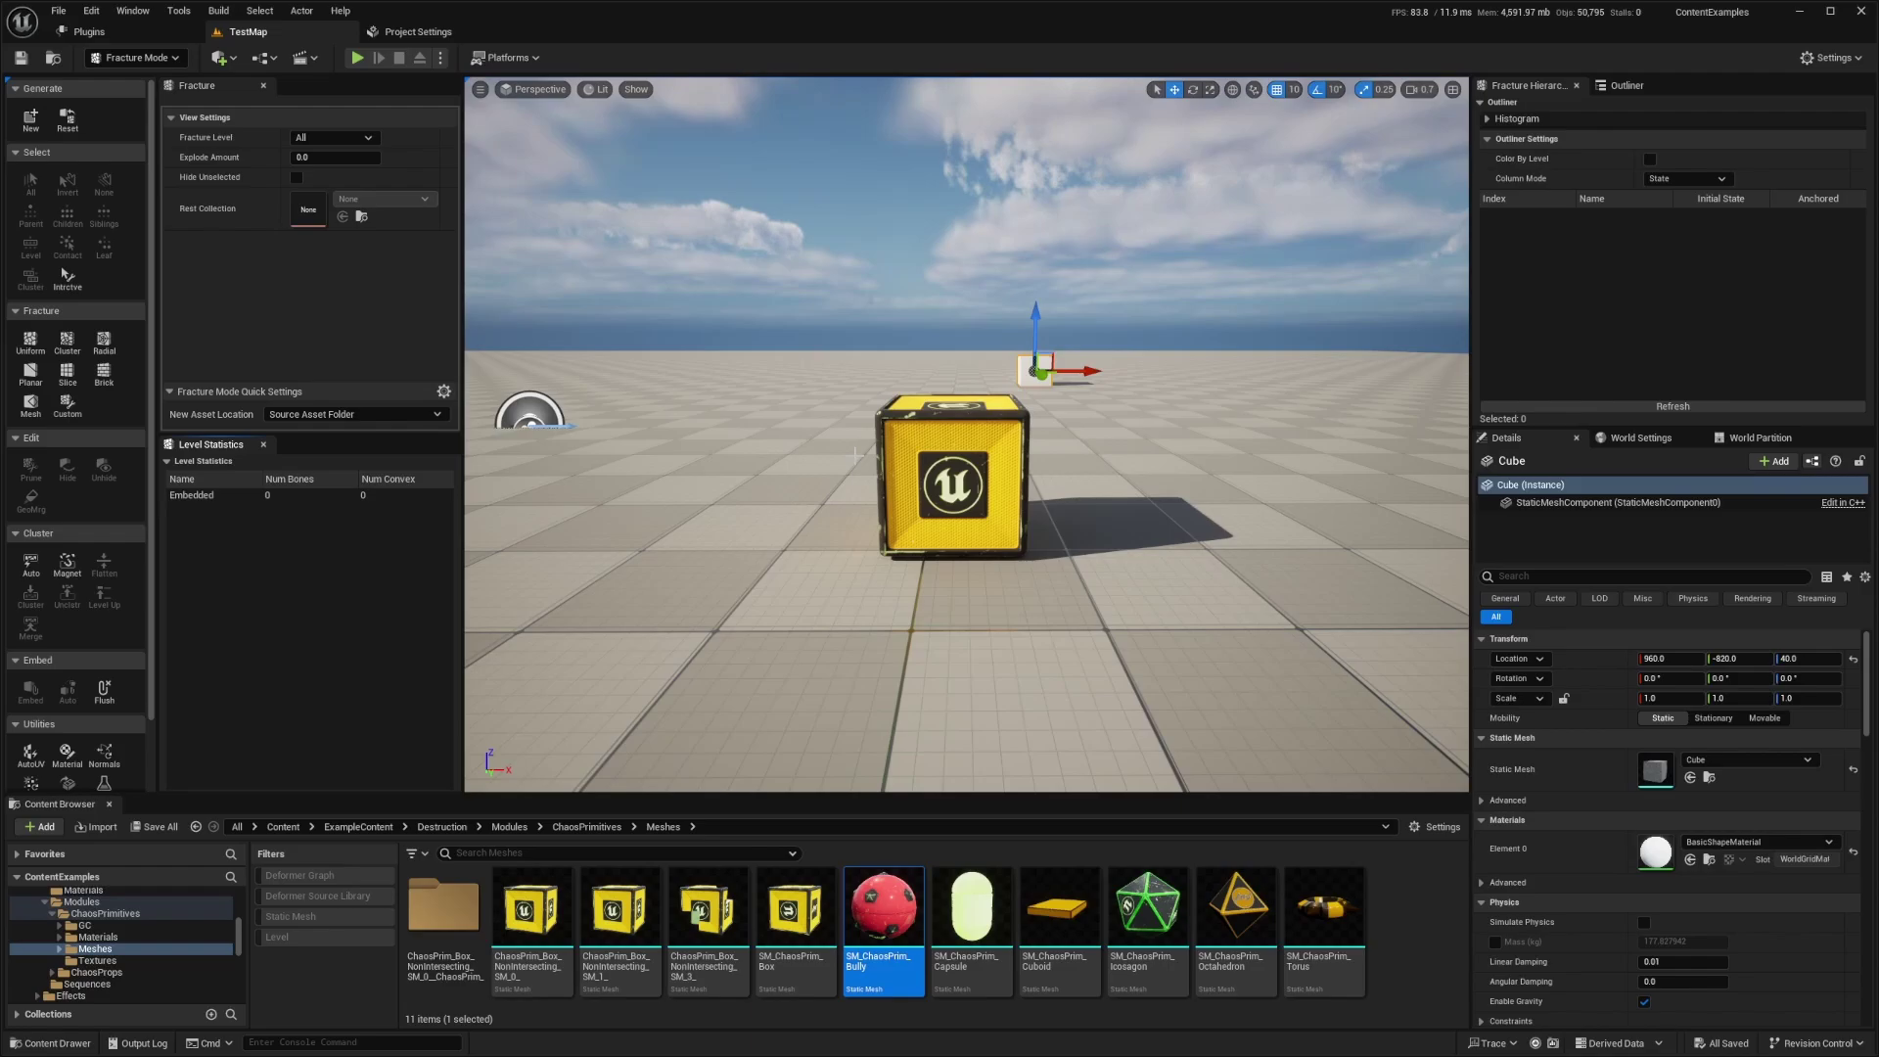
{"action": "left_click", "coordinate": [922, 426]}
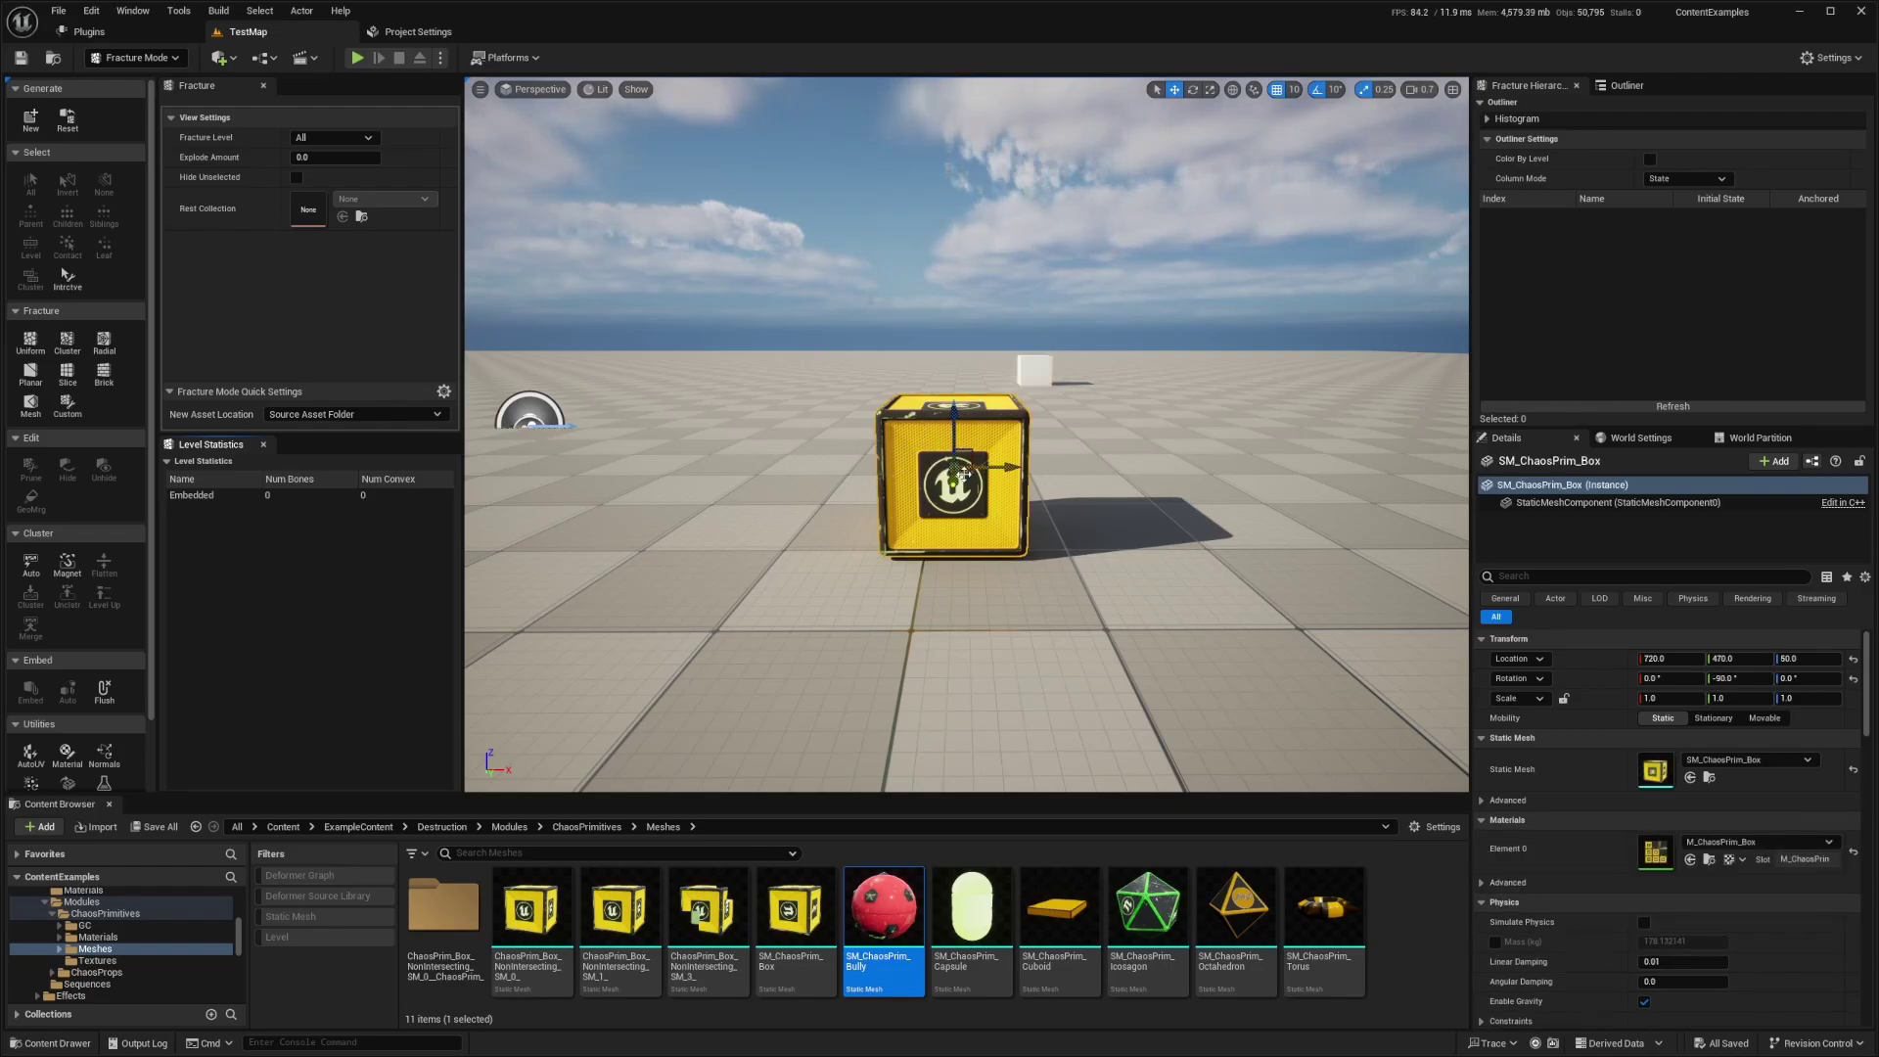
Step: Generate a geometry collection named GC_SM_ChaosPrim_Box from the box in the Content folder, skipping the save of that asset
{"action": "left_click", "coordinate": [43, 132]}
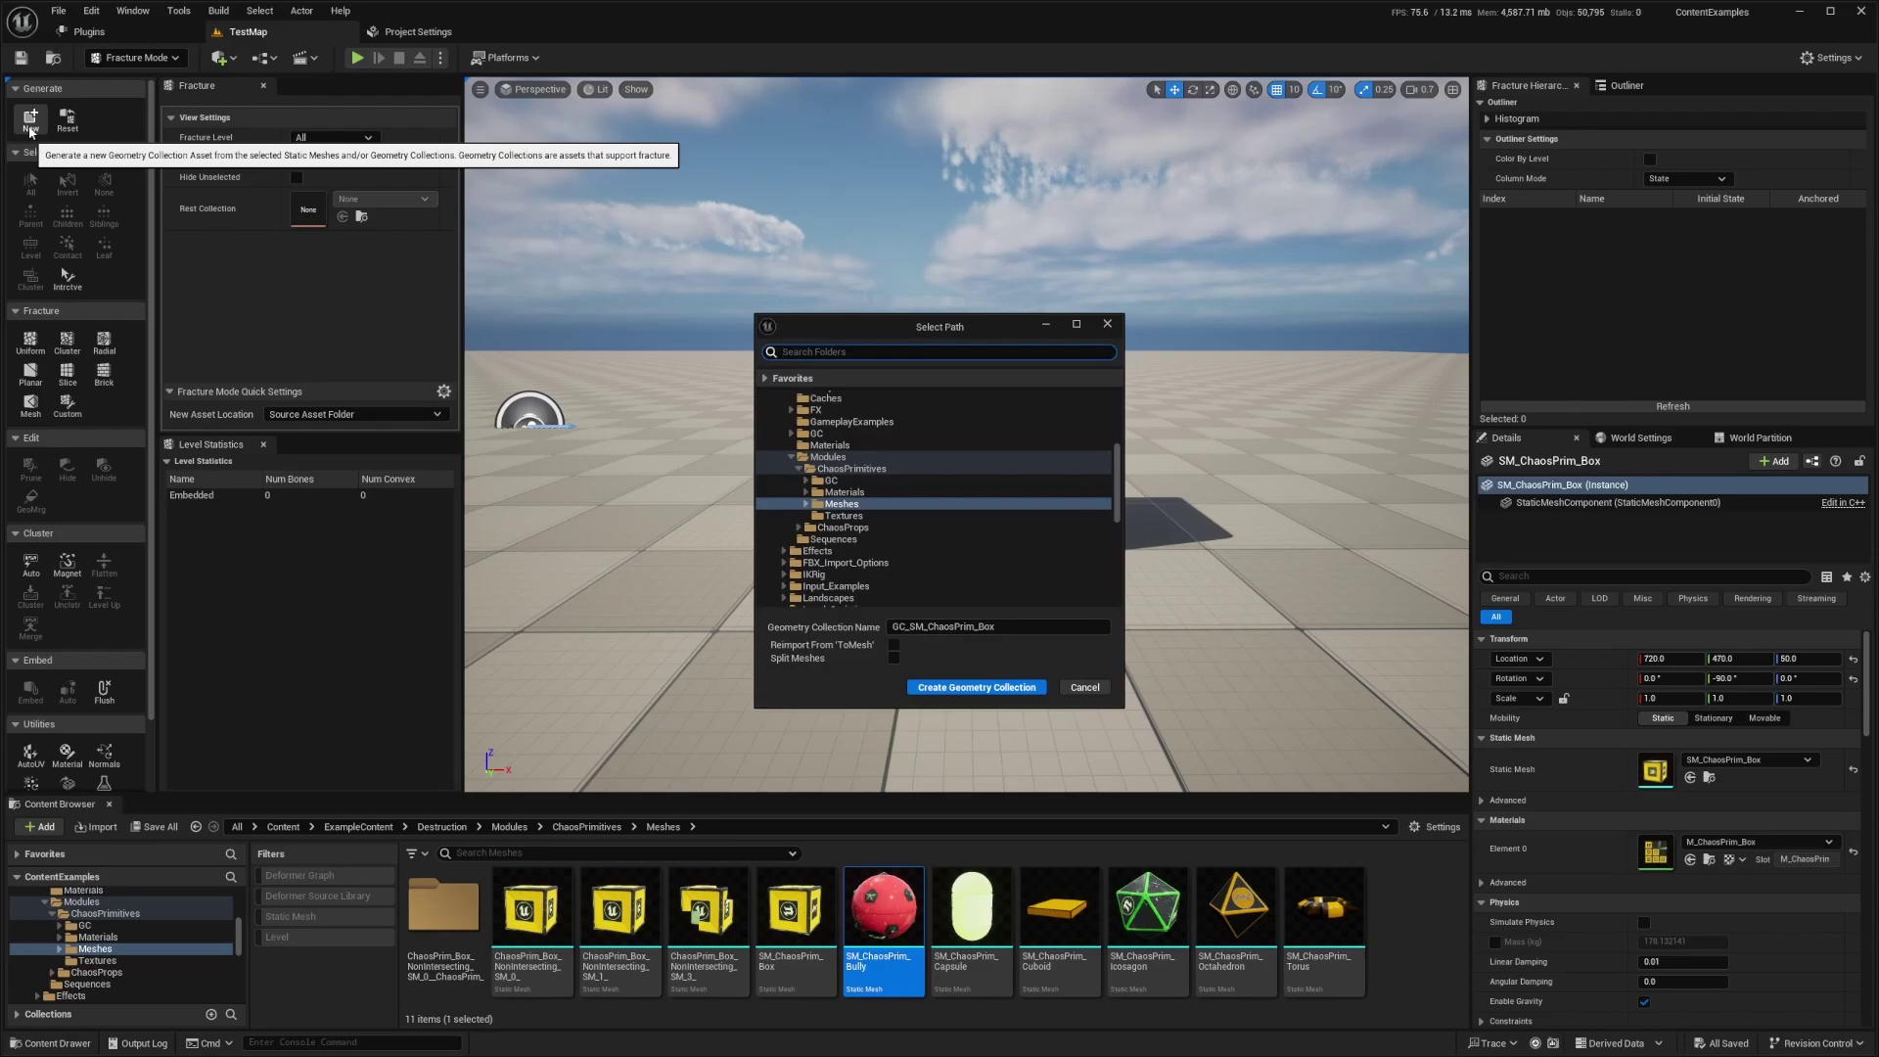
{"action": "scroll", "coordinate": [864, 539], "scroll_direction": "up", "scroll_amount": 5}
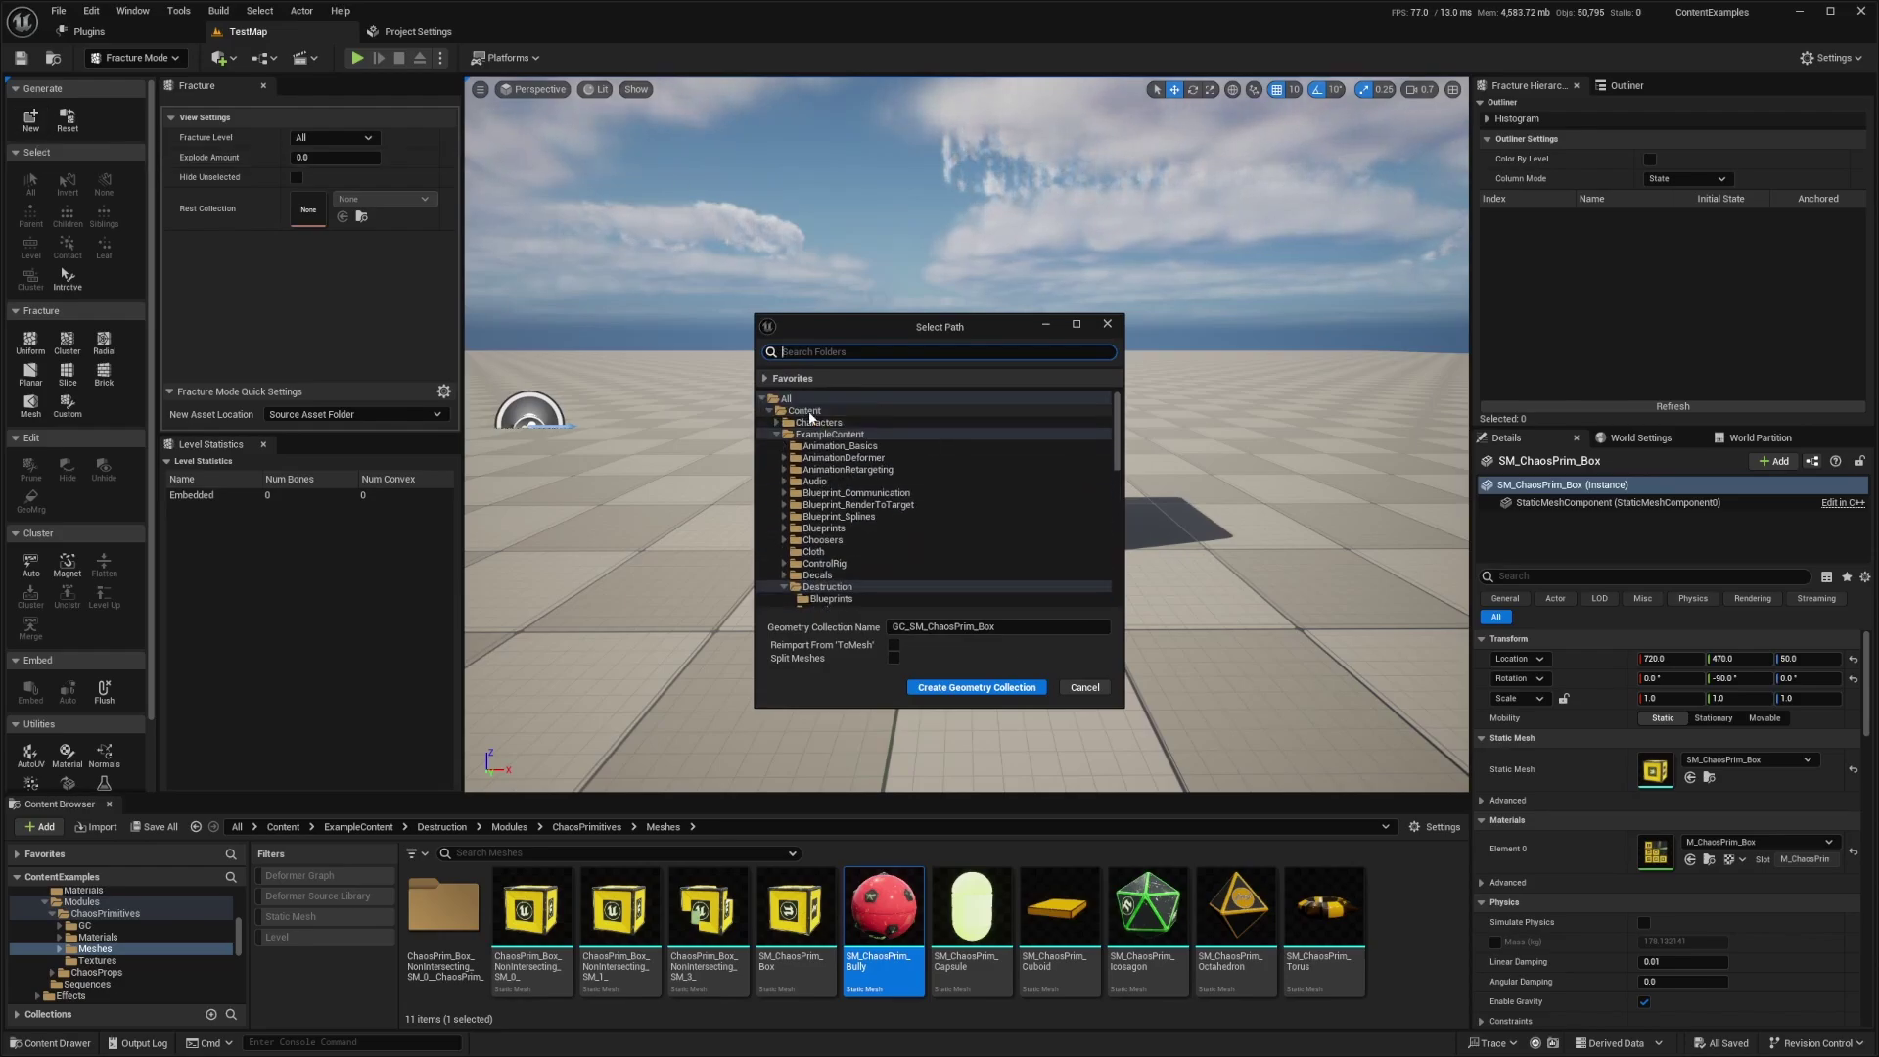
{"action": "left_click", "coordinate": [806, 412]}
{"action": "left_click", "coordinate": [1034, 631]}
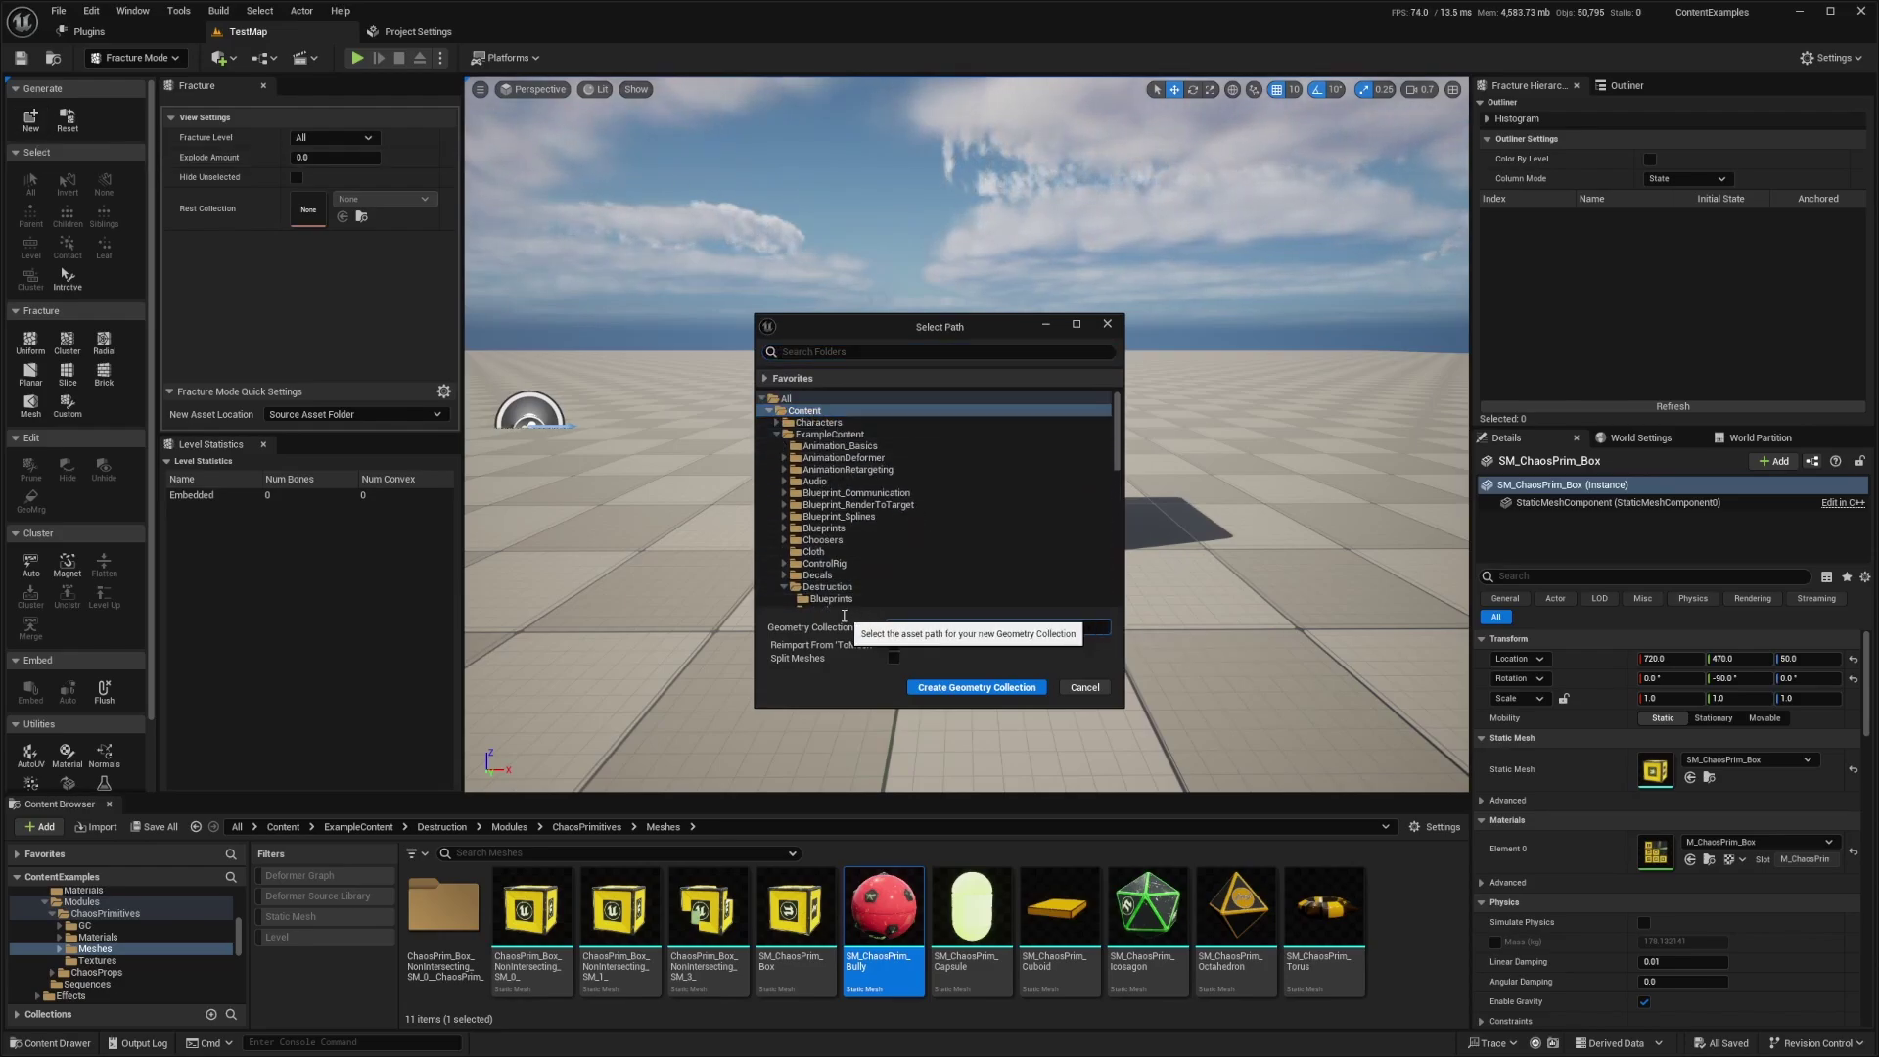
{"action": "left_click", "coordinate": [911, 626]}
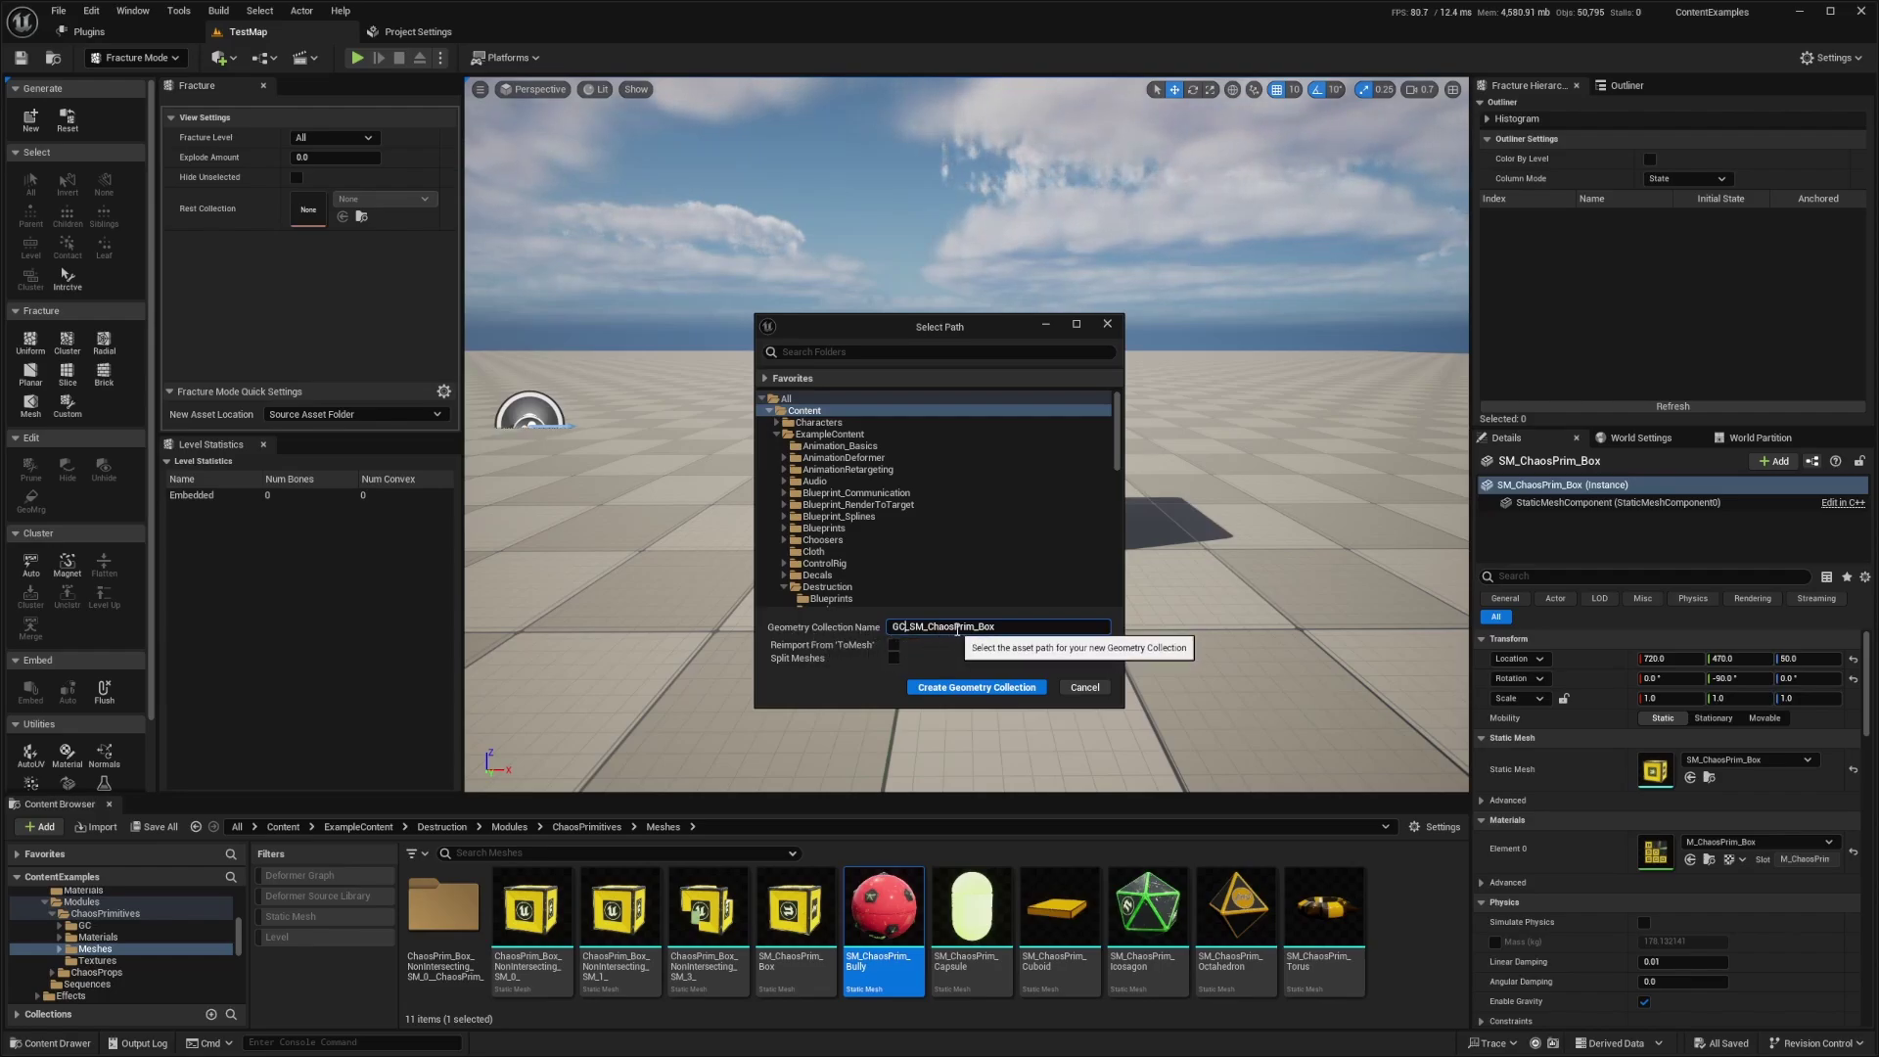
{"action": "left_click", "coordinate": [959, 688]}
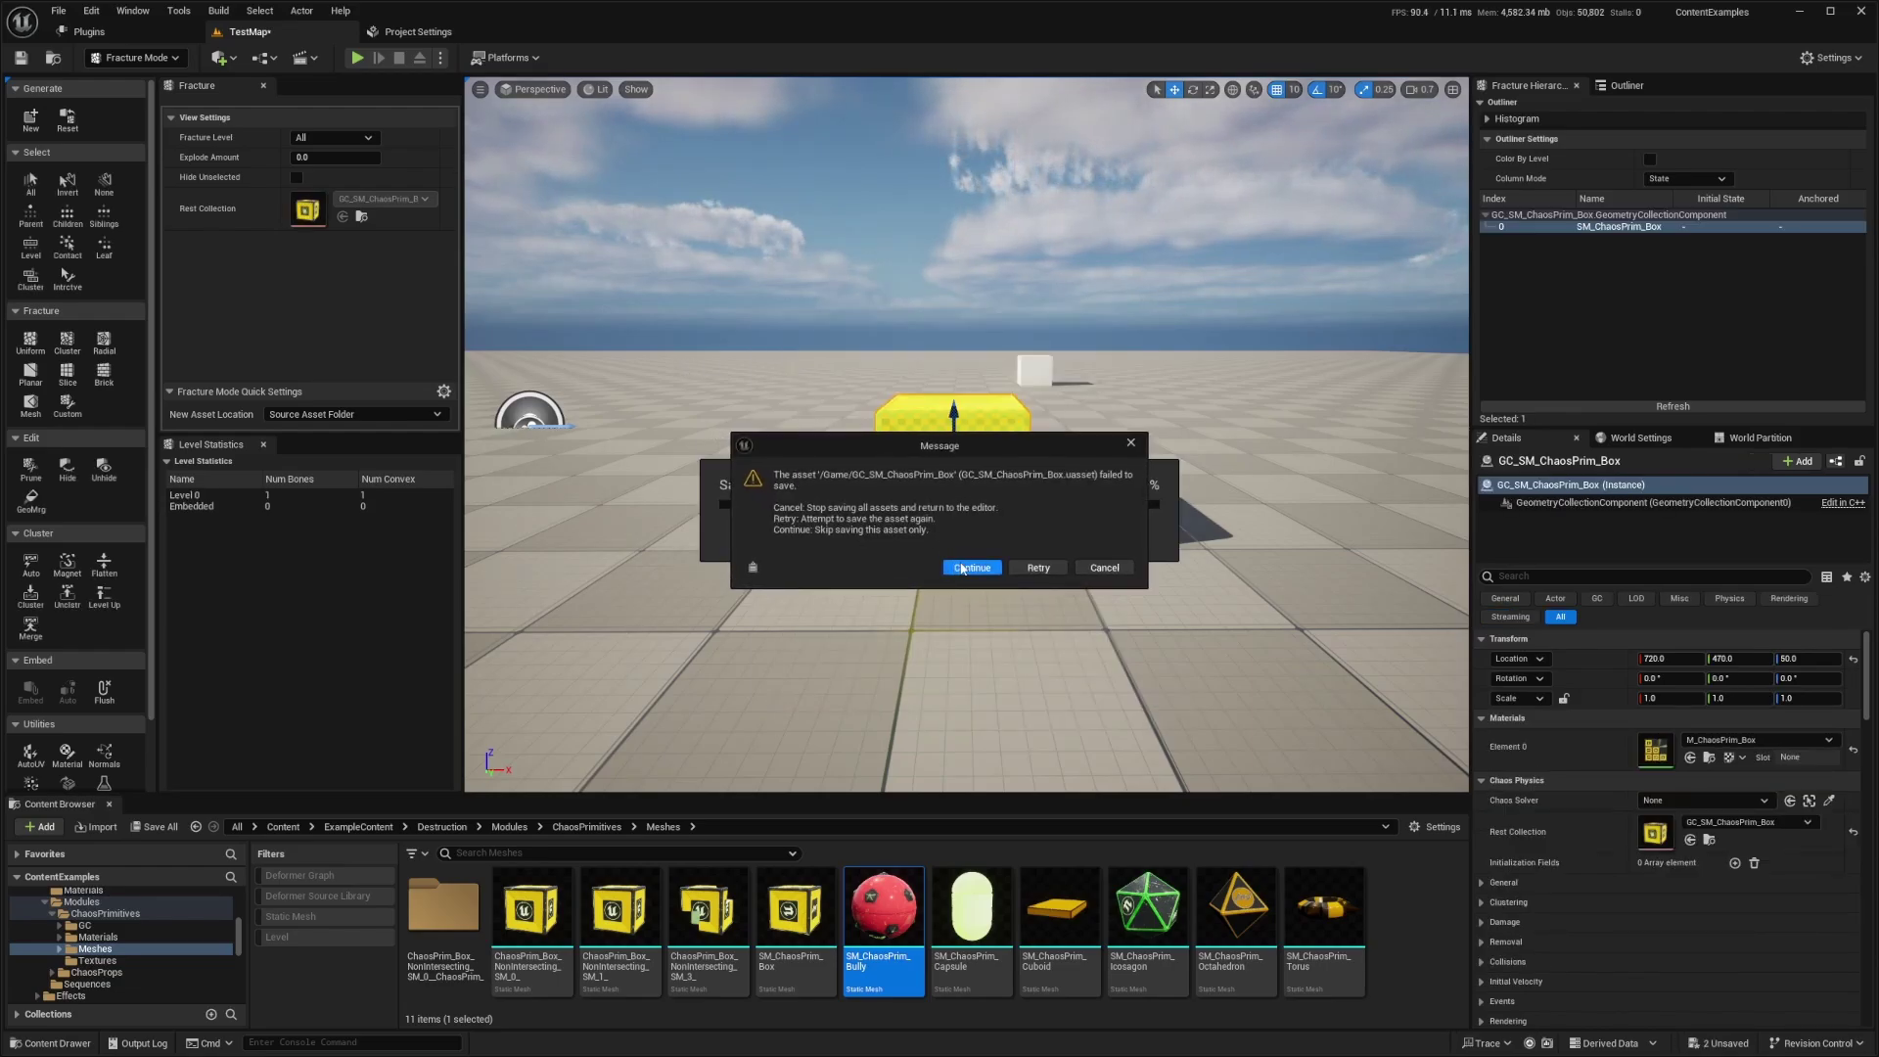
{"action": "left_click", "coordinate": [972, 567]}
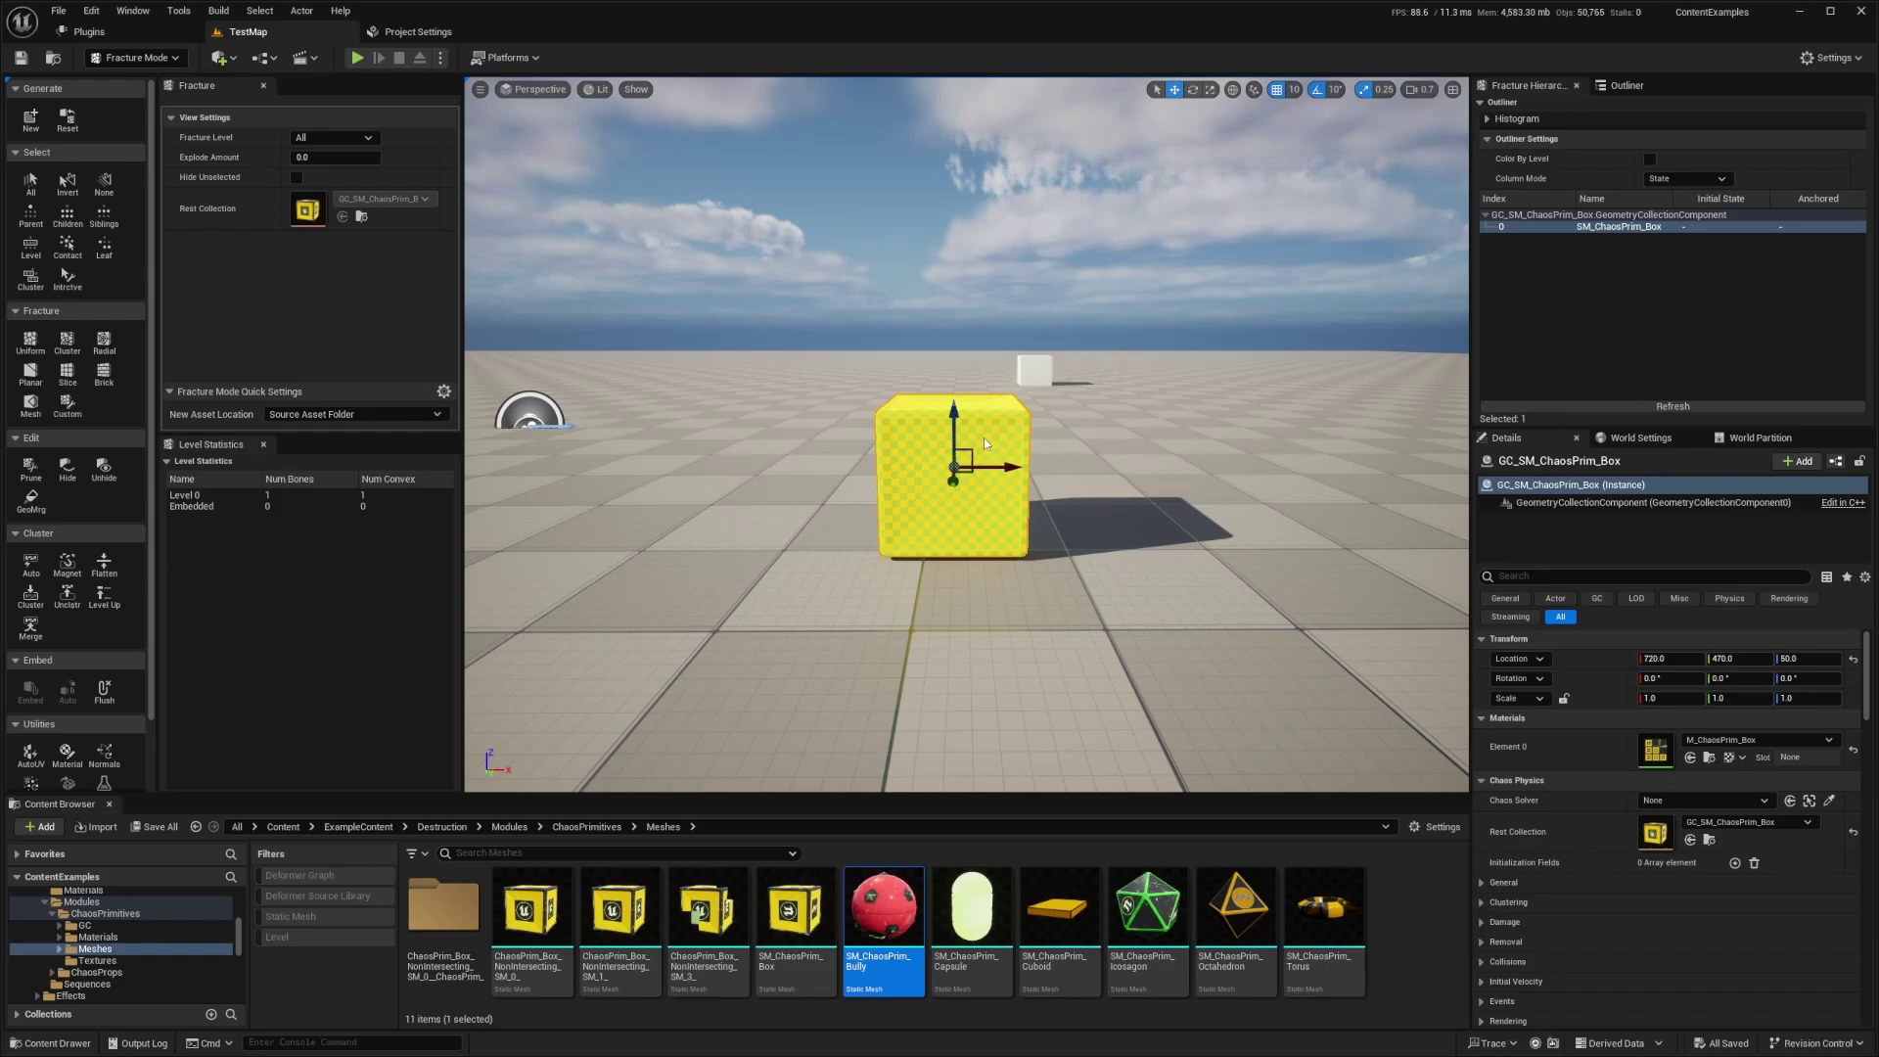
Step: Fracture the root SM_ChaosPrim_Box bone with Uniform Voronoi, using 20 minimum and 20 maximum sites and automatic internal material
{"action": "right_click_drag", "start_coordinate": [837, 353], "coordinate": [849, 347]}
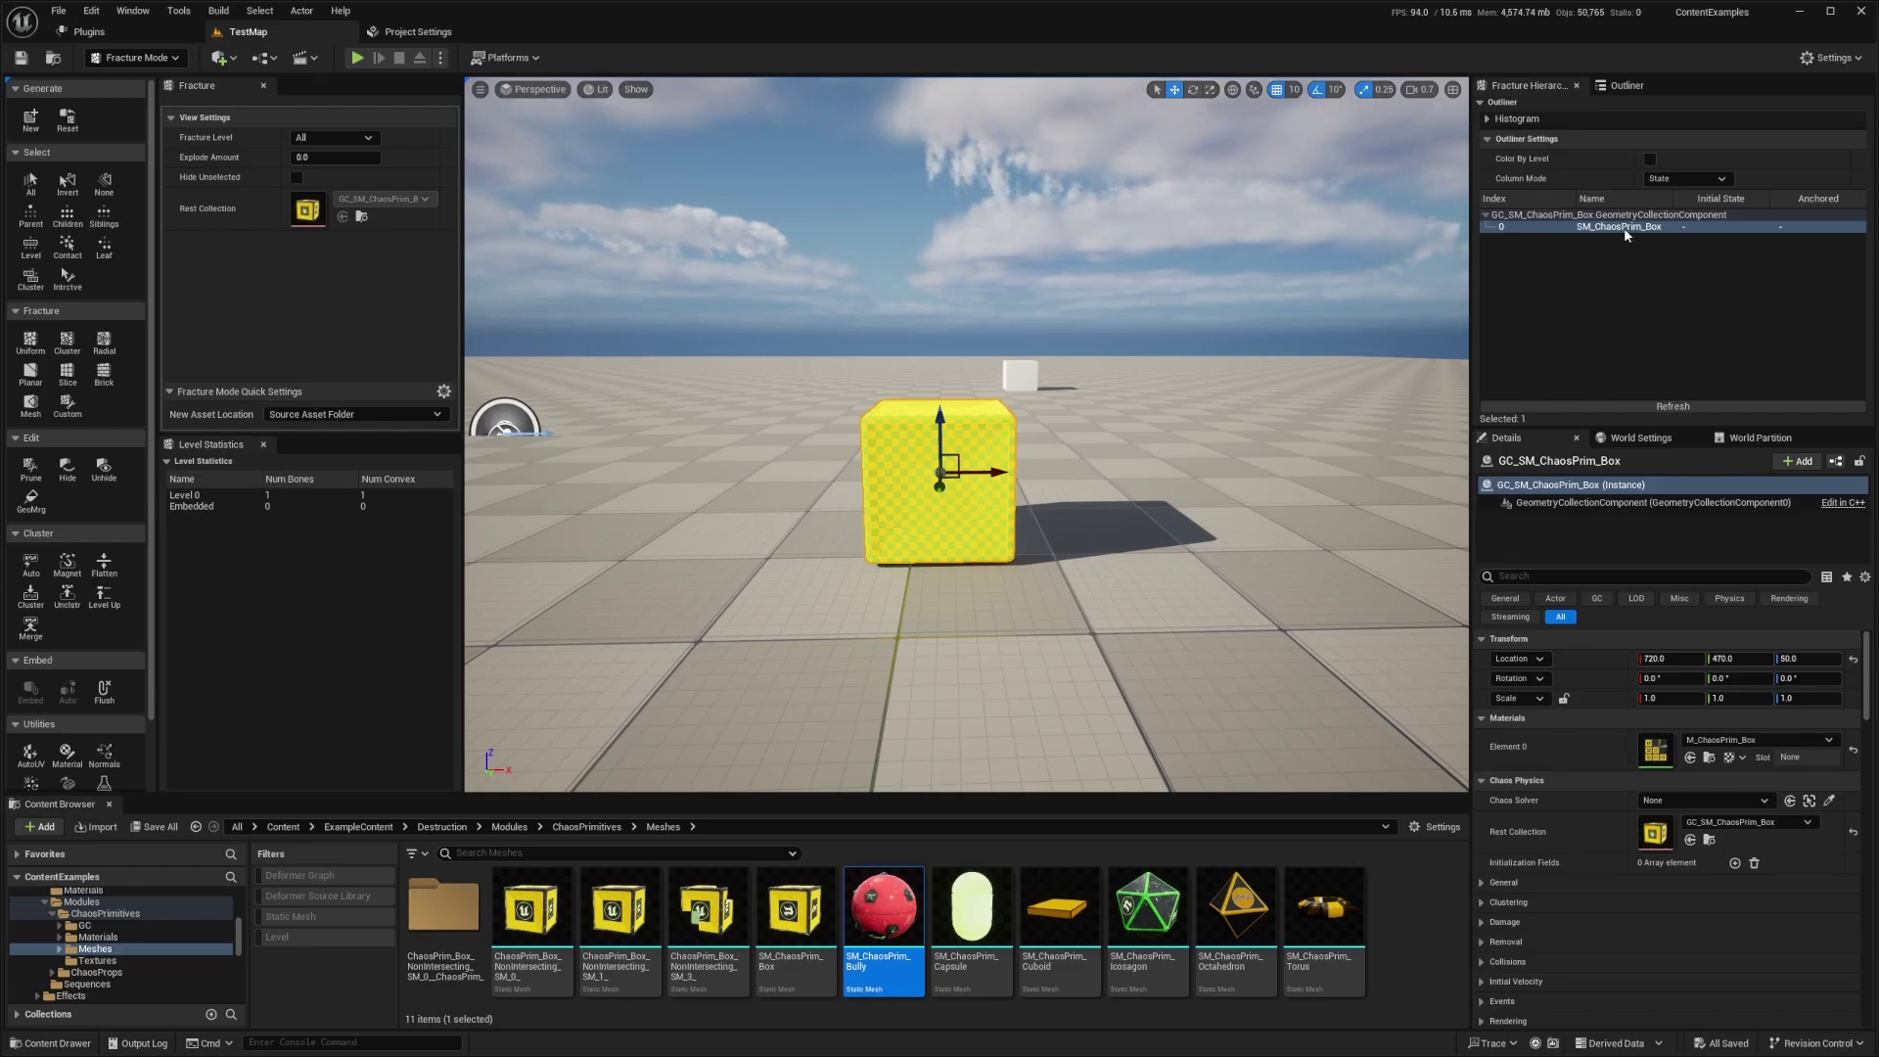
{"action": "left_click", "coordinate": [1498, 228]}
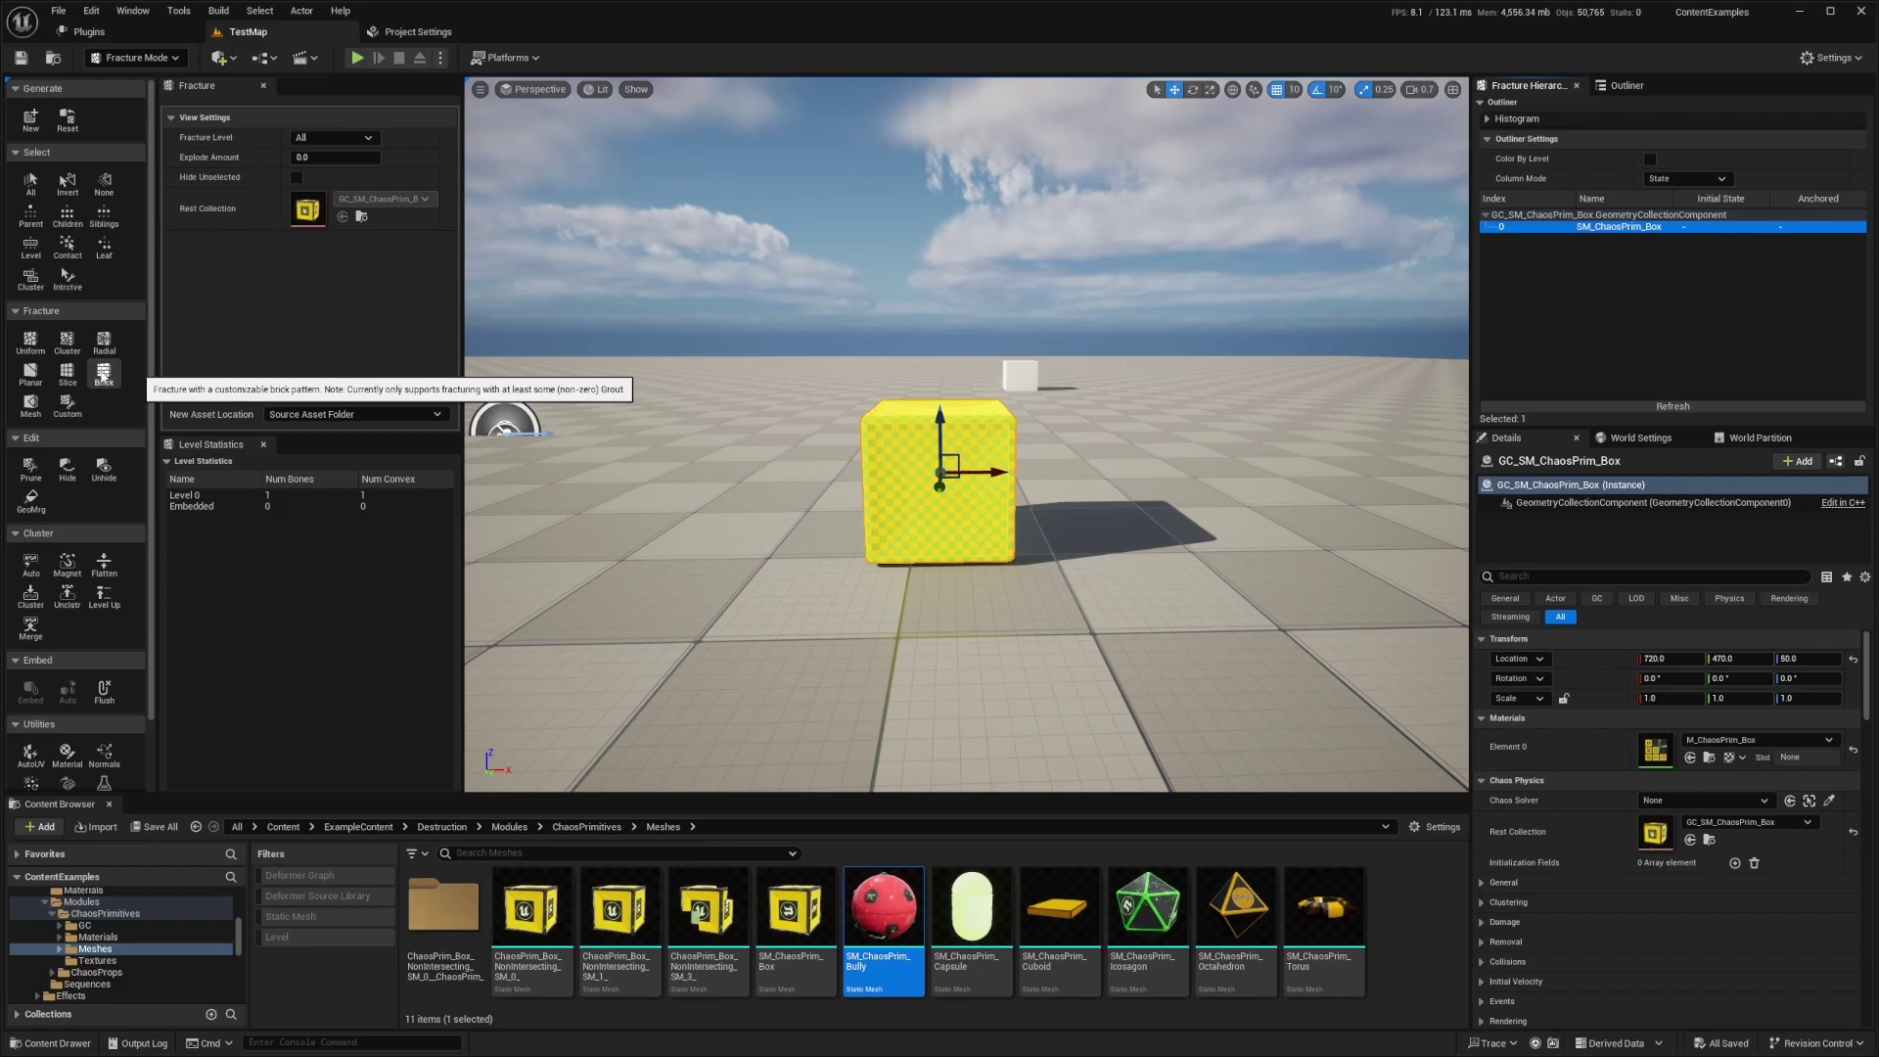
{"action": "left_click", "coordinate": [30, 341]}
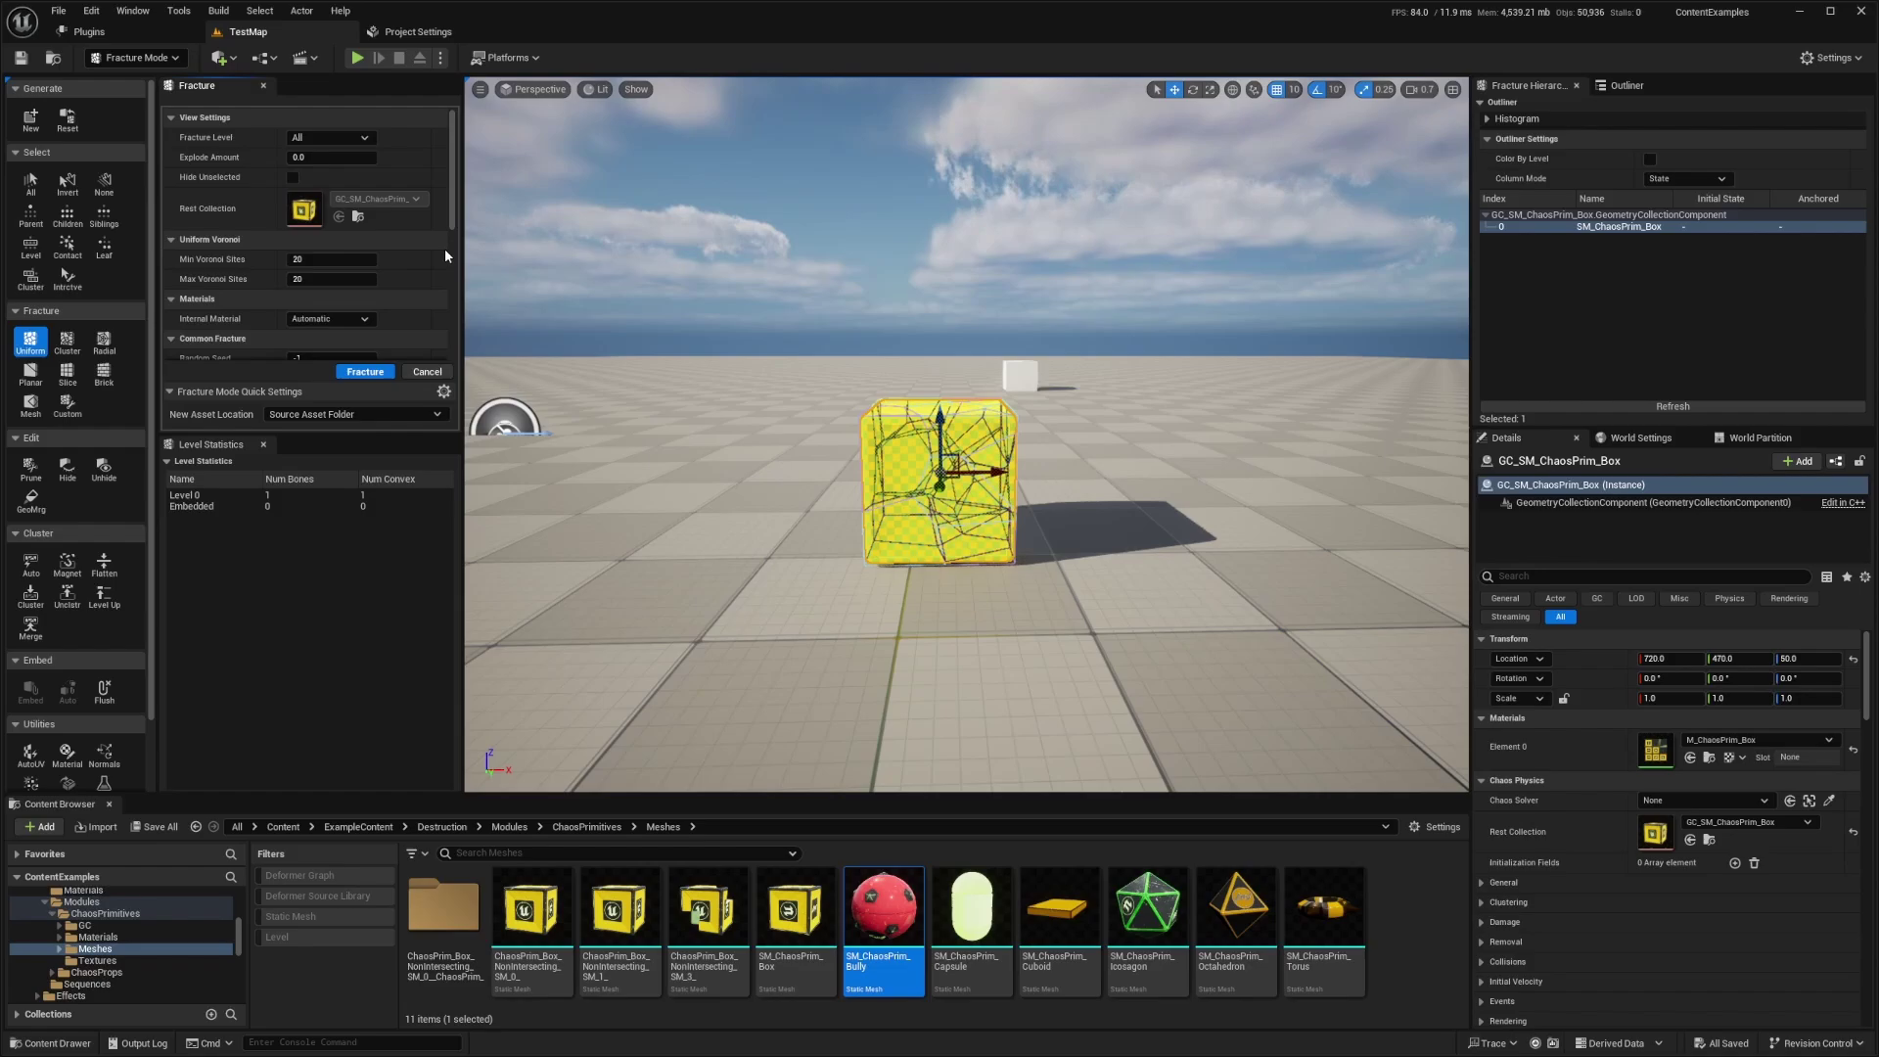
{"action": "scroll", "coordinate": [372, 323], "scroll_direction": "down", "scroll_amount": 2}
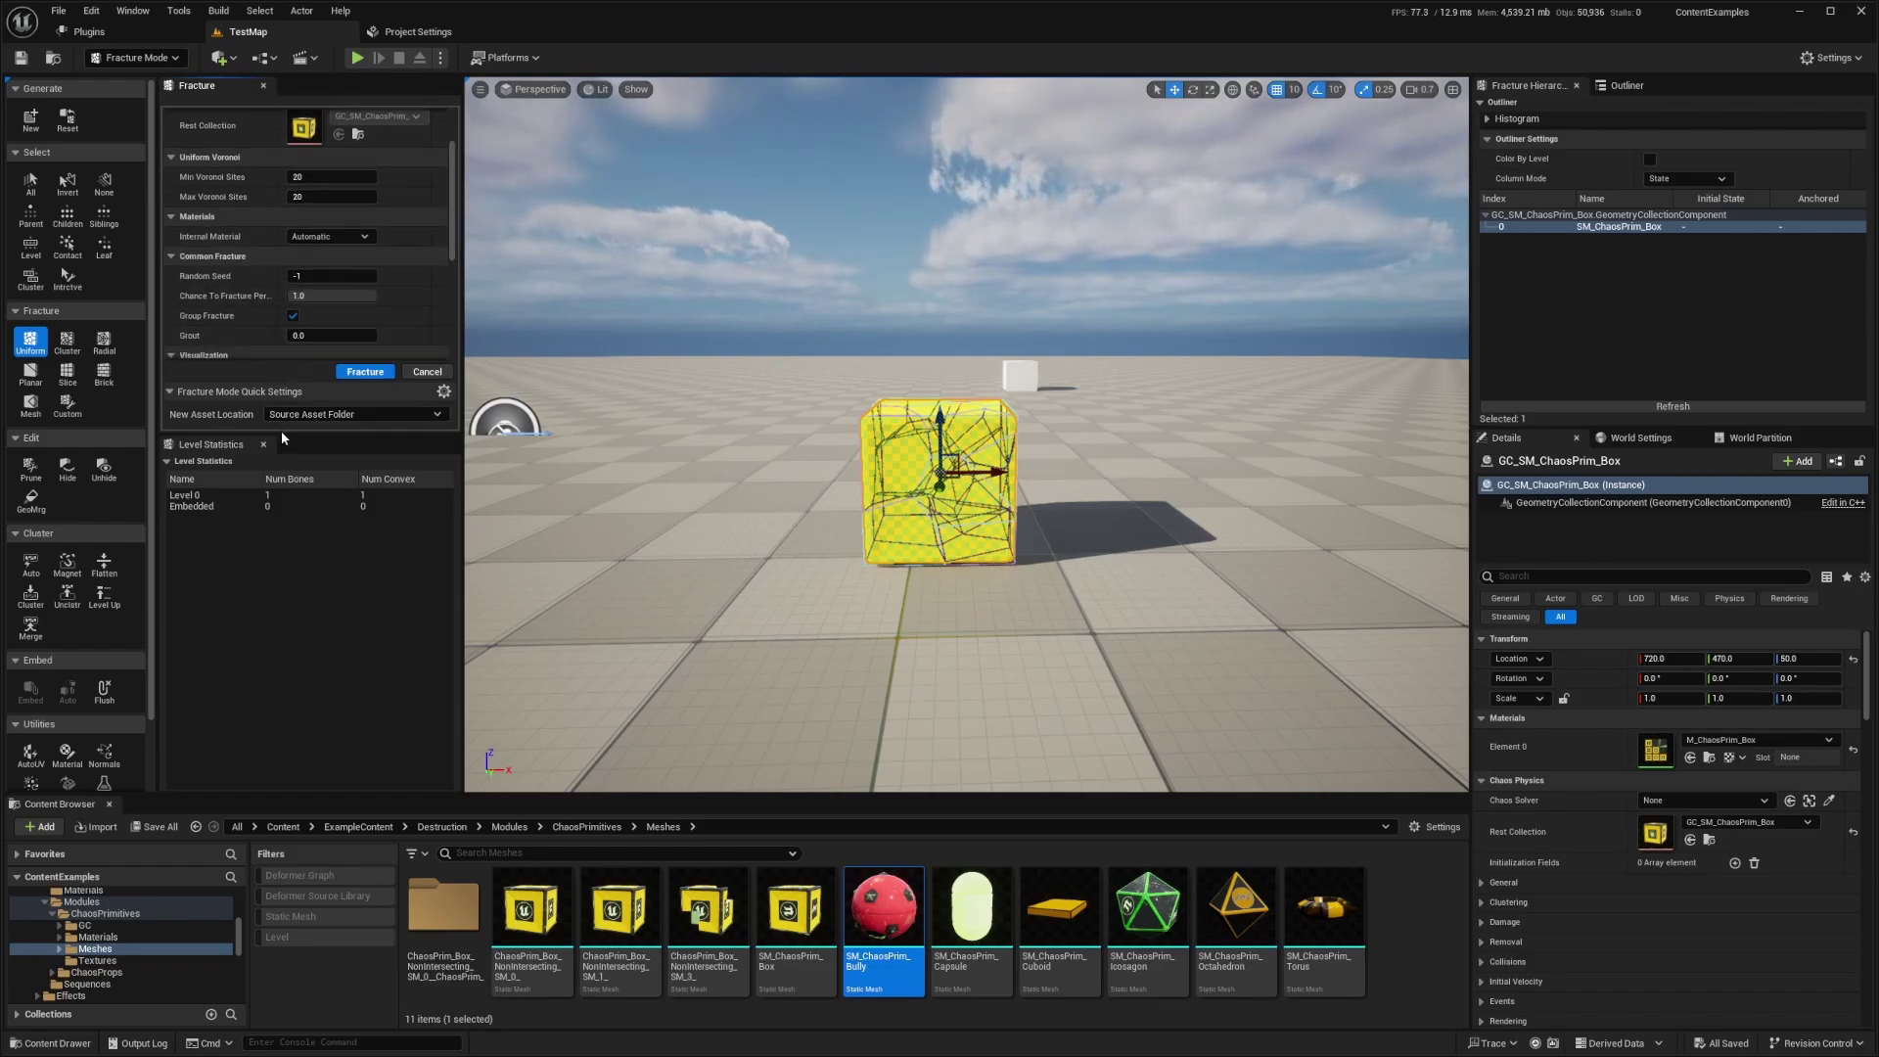
{"action": "scroll", "coordinate": [272, 321], "scroll_direction": "up", "scroll_amount": 1}
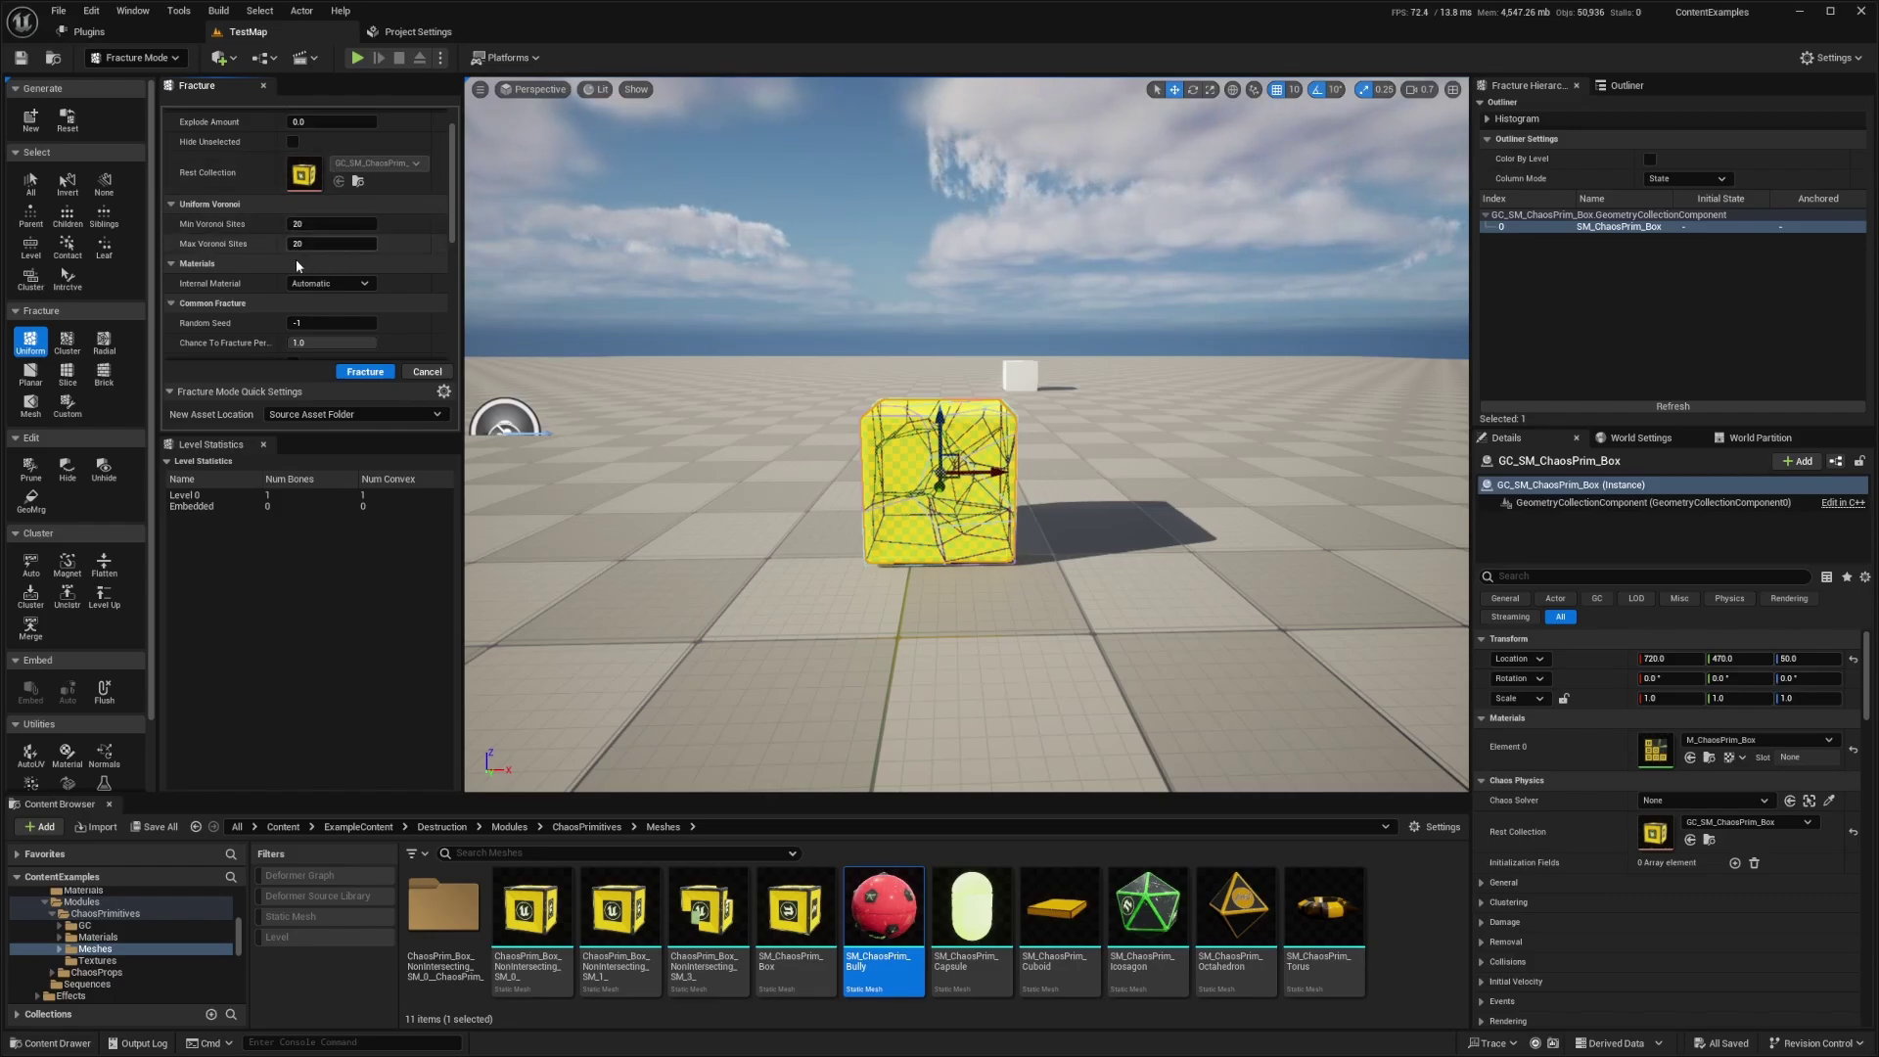
{"action": "scroll", "coordinate": [297, 265], "scroll_direction": "down", "scroll_amount": 1}
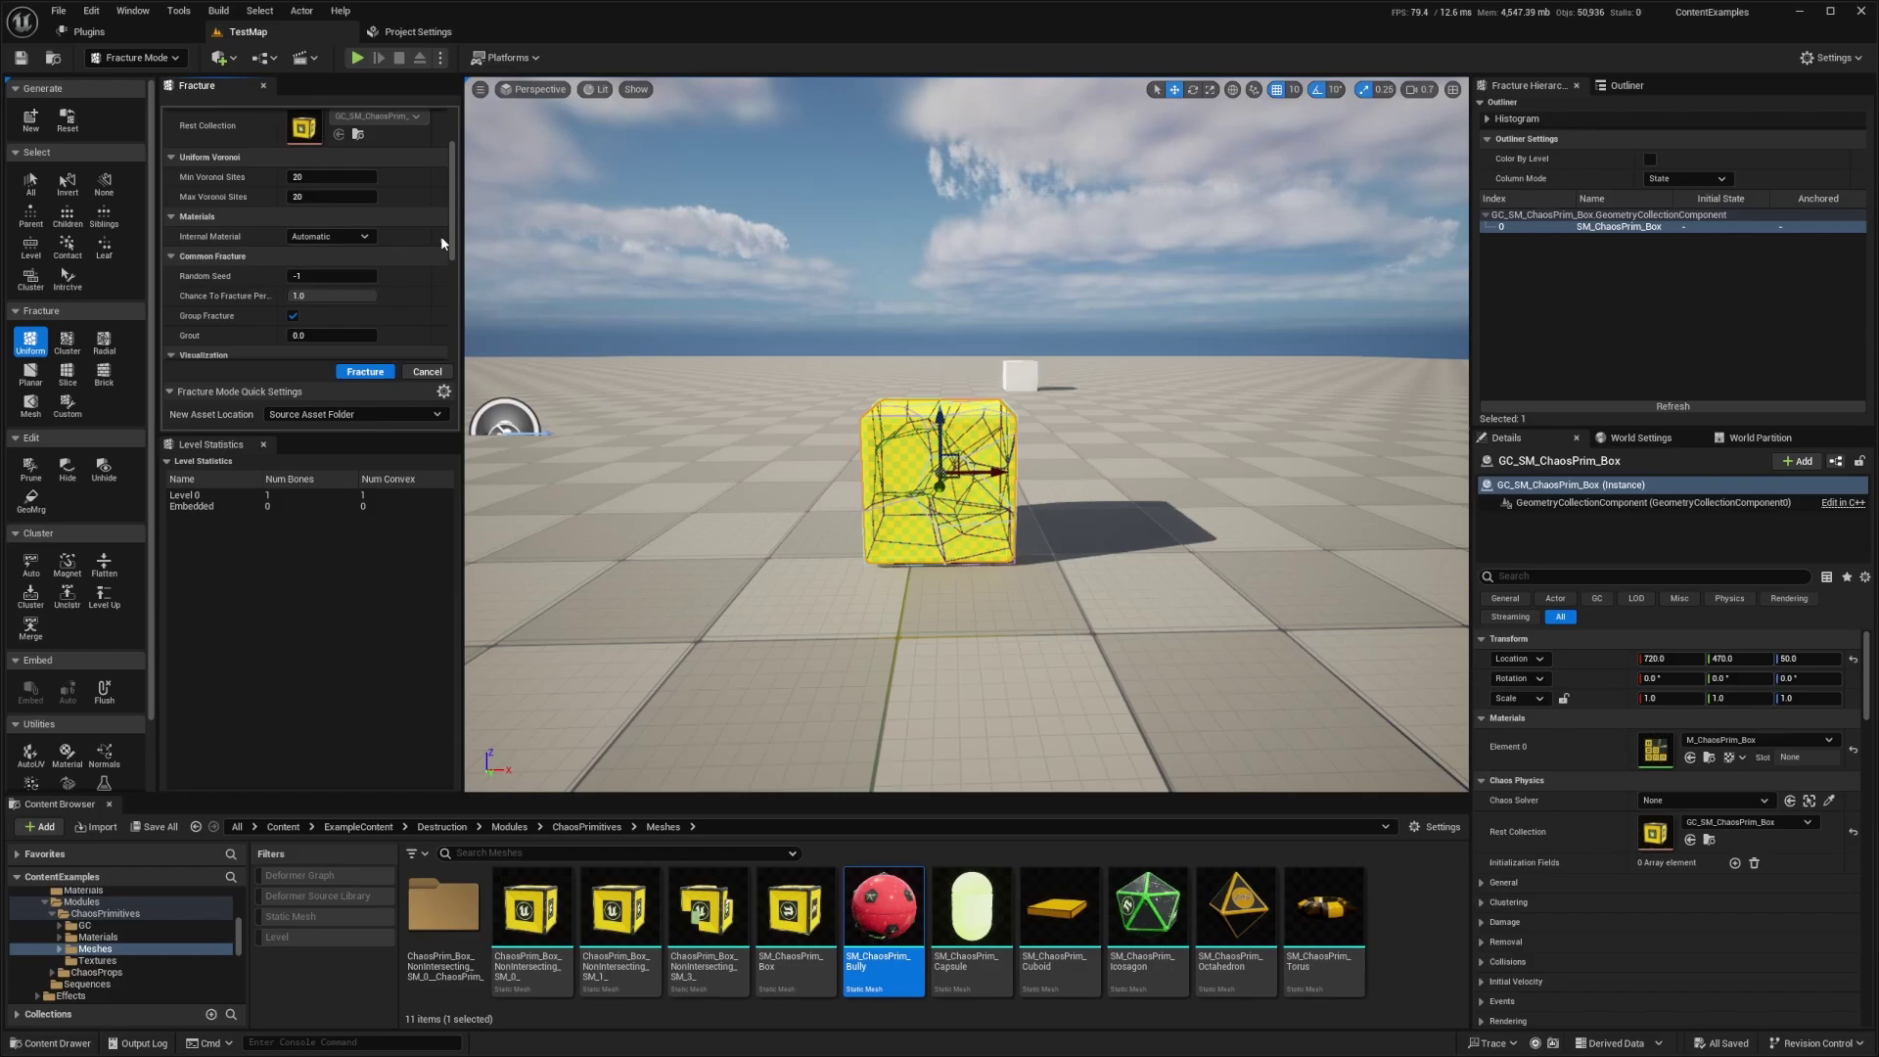
{"action": "scroll", "coordinate": [338, 244], "scroll_direction": "down", "scroll_amount": 1}
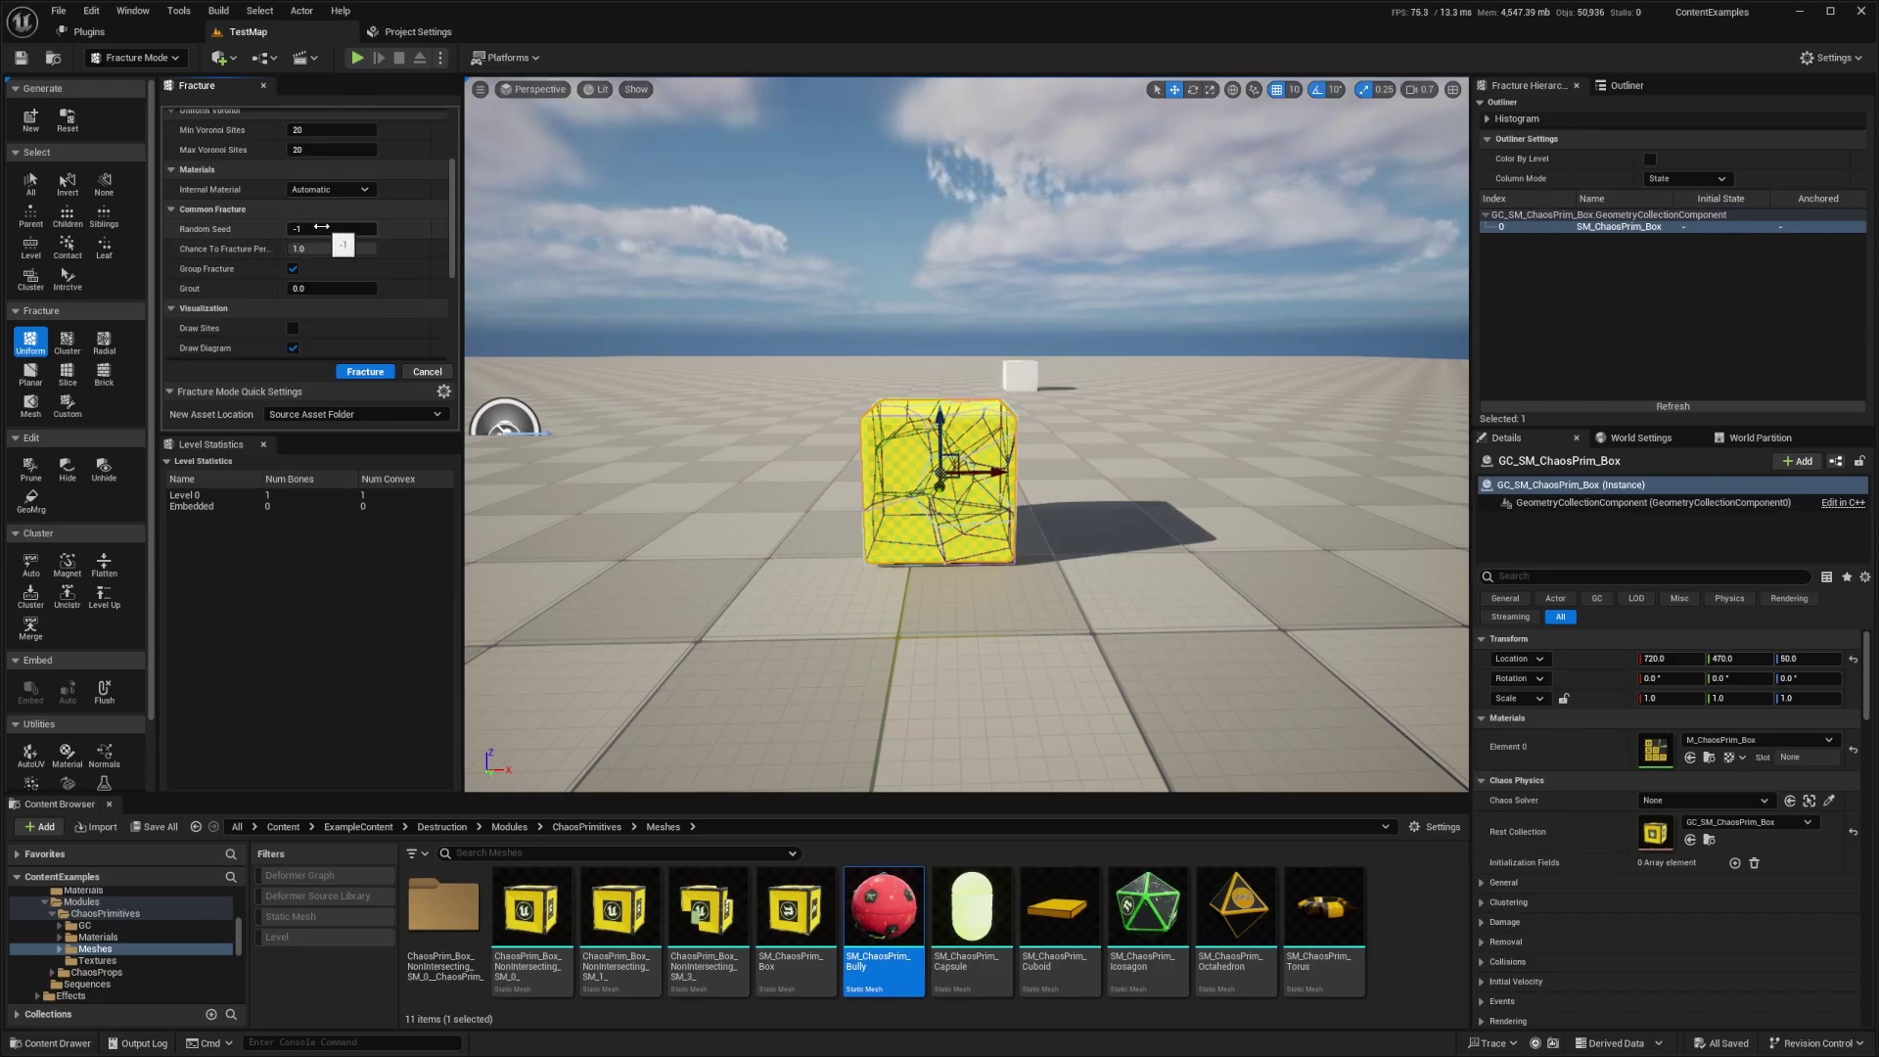
{"action": "scroll", "coordinate": [307, 297], "scroll_direction": "down", "scroll_amount": 5}
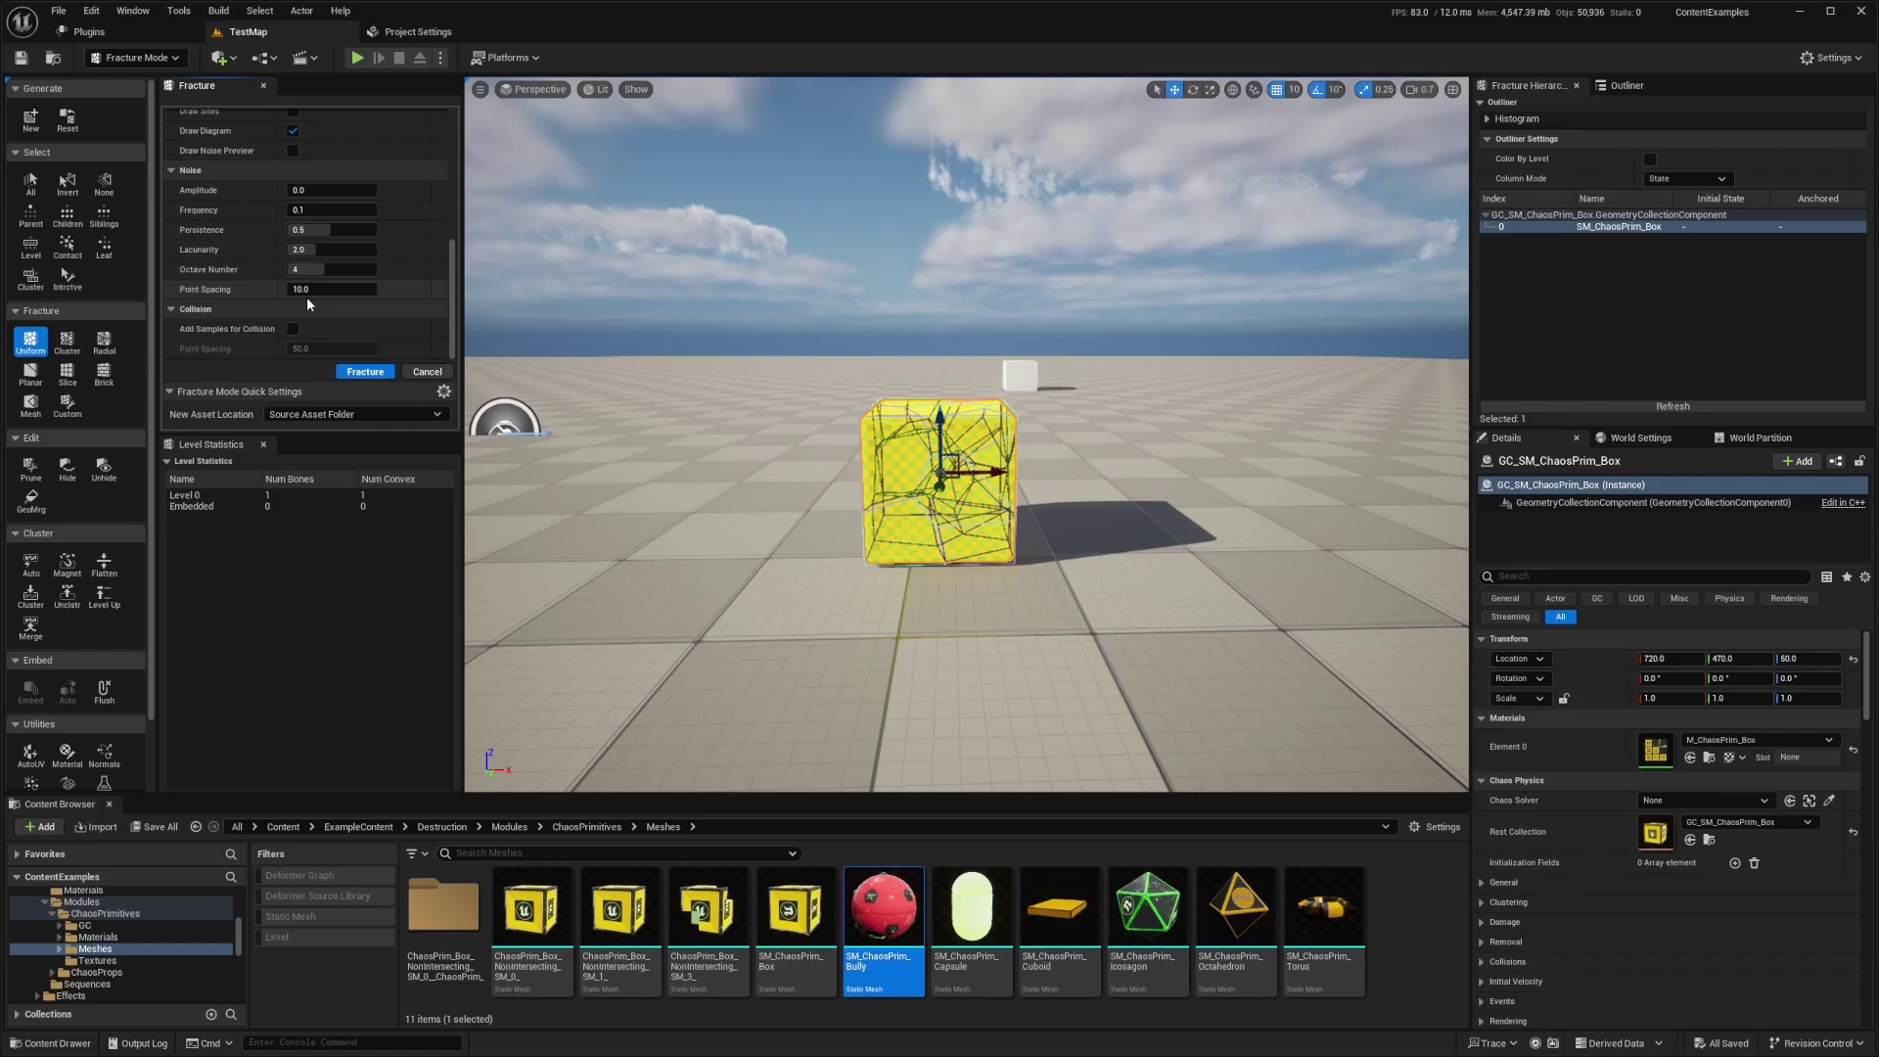
{"action": "left_click", "coordinate": [362, 375]}
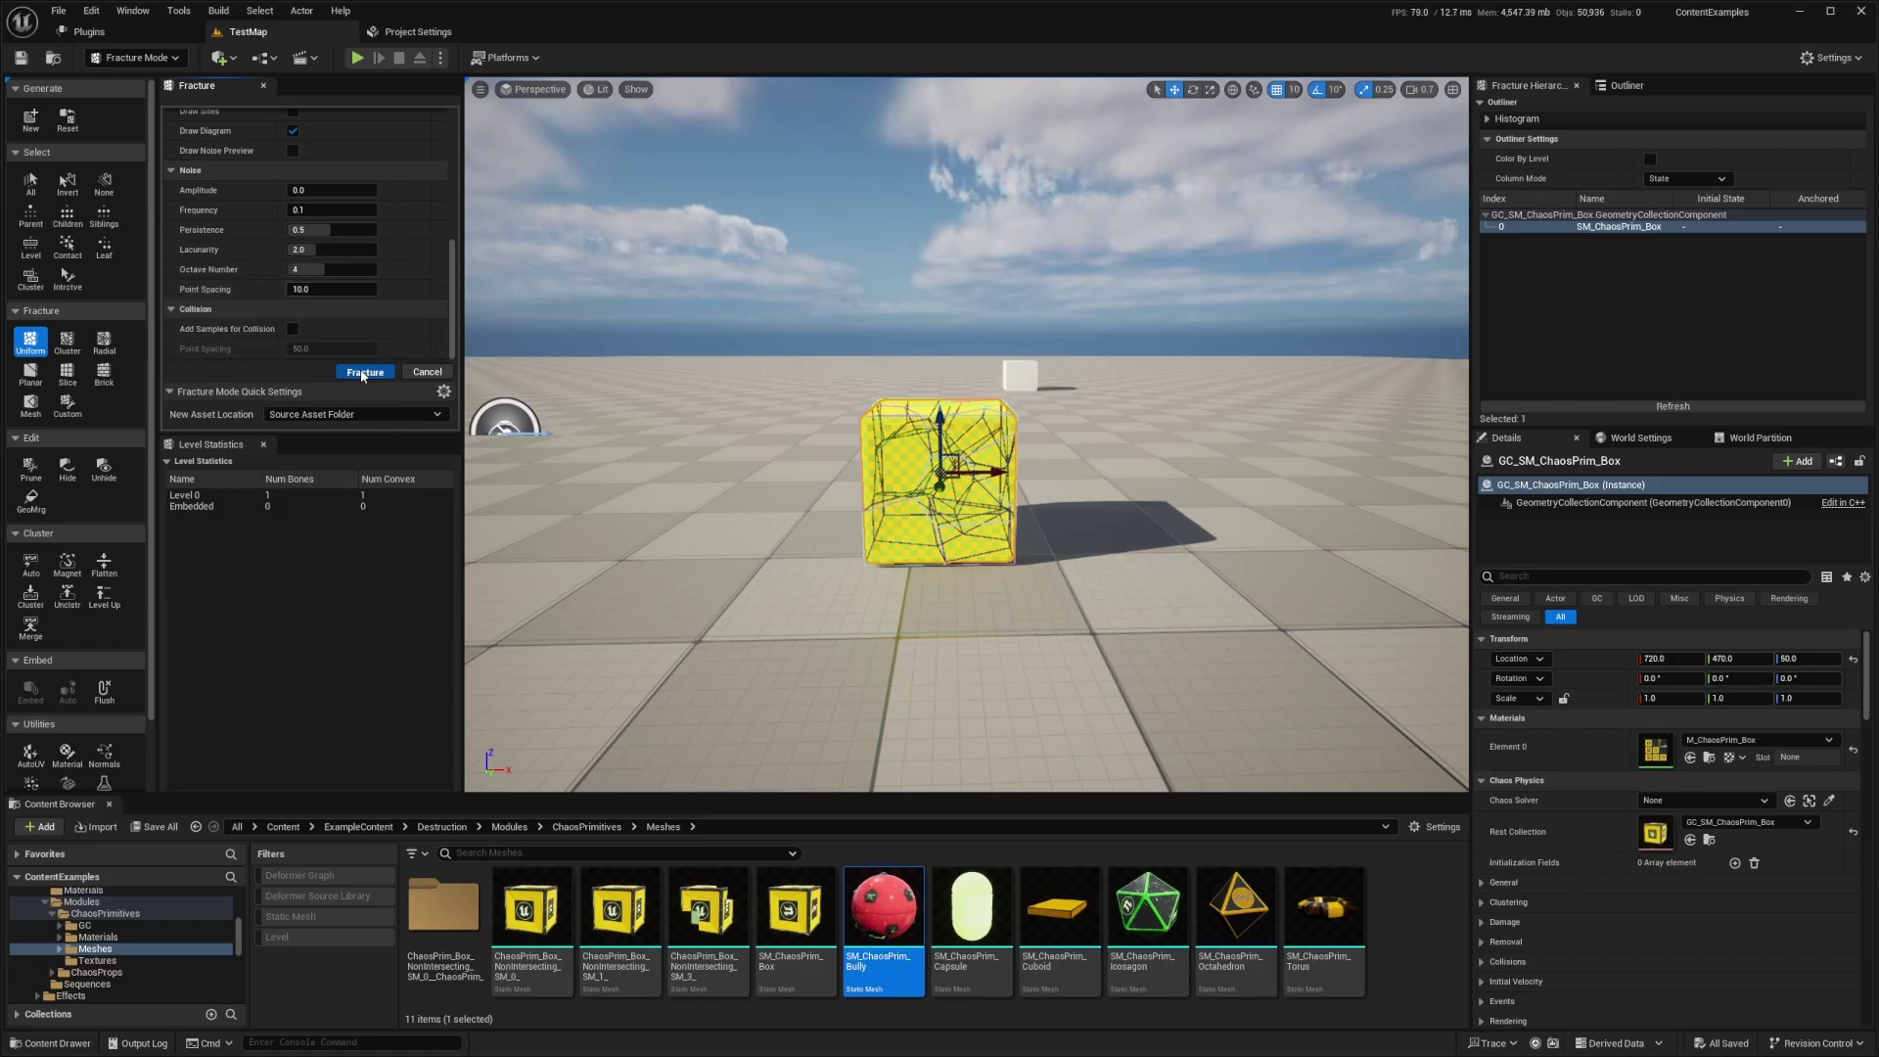
Step: Review the generated pieces in the fracture hierarchy and the Uniform fracture's Voronoi, common, visualization and noise settings
{"action": "scroll", "coordinate": [1518, 253], "scroll_direction": "down", "scroll_amount": 3}
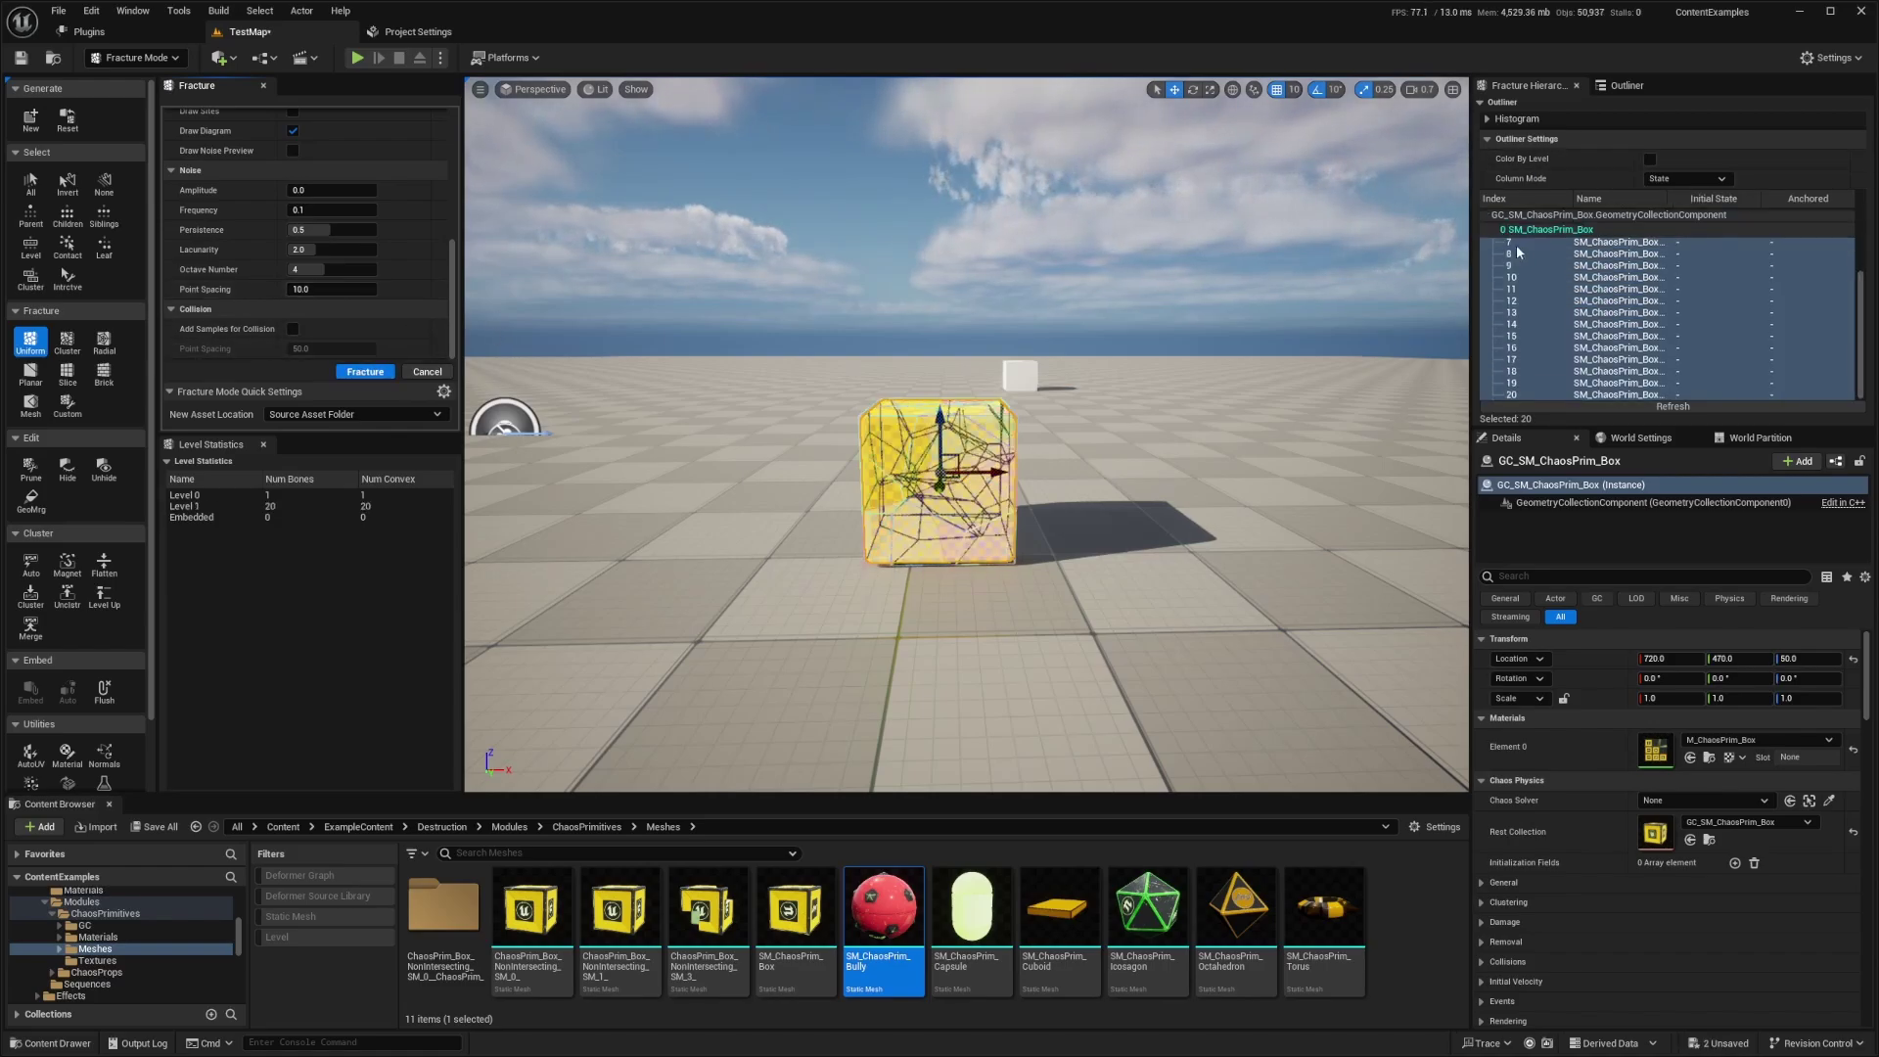
{"action": "scroll", "coordinate": [1533, 267], "scroll_direction": "up", "scroll_amount": 2}
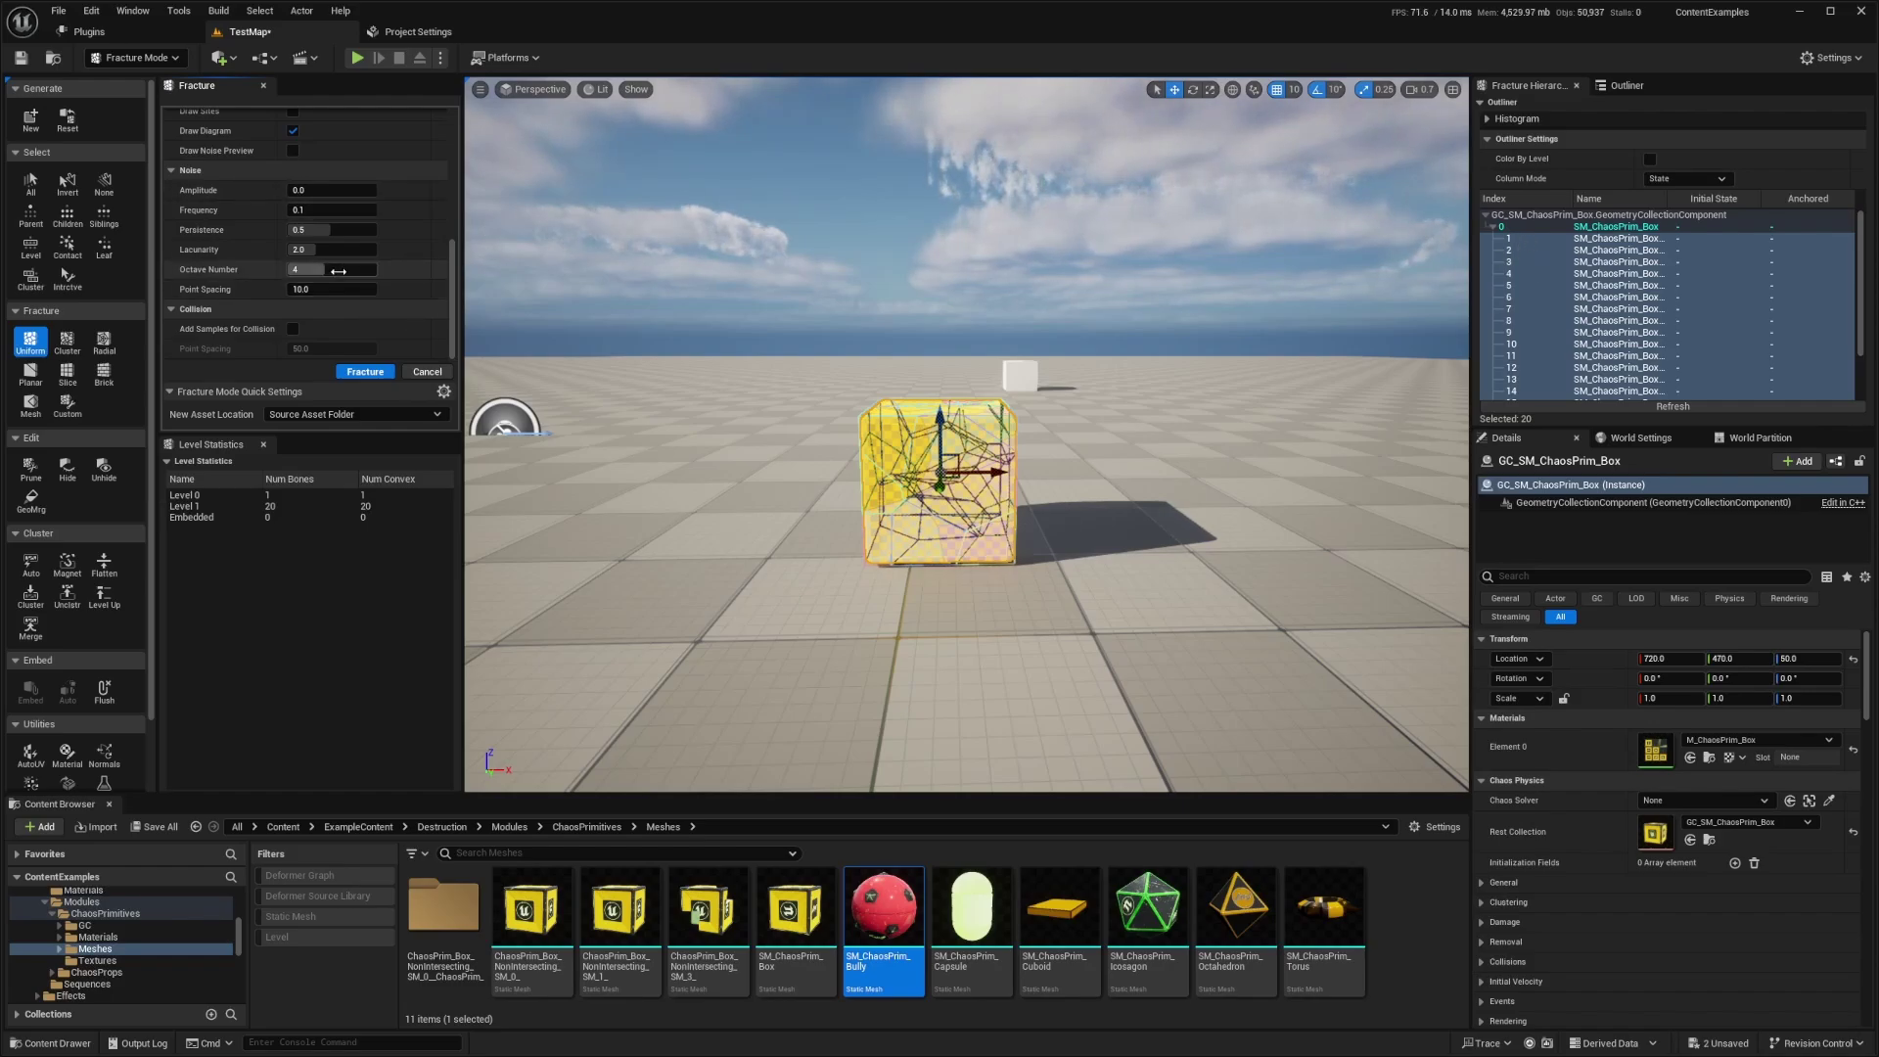
{"action": "scroll", "coordinate": [339, 271], "scroll_direction": "up", "scroll_amount": 10}
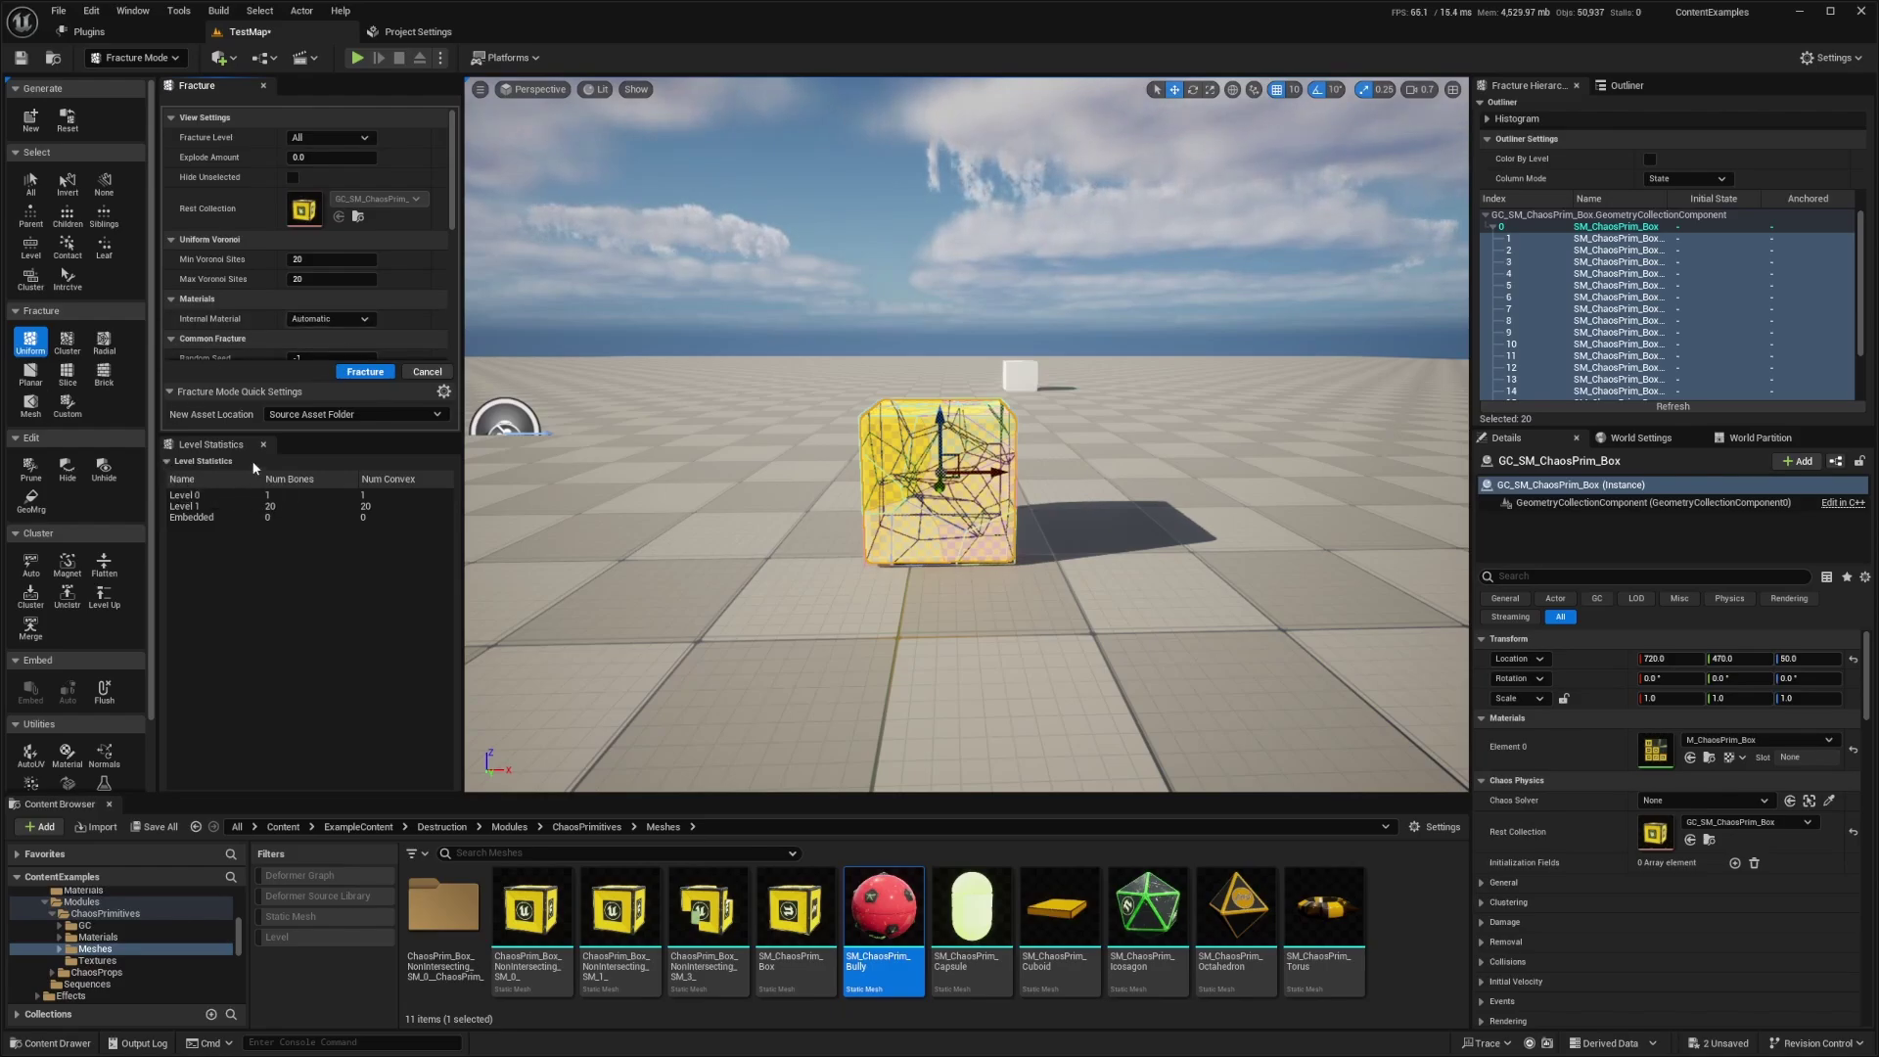
{"action": "scroll", "coordinate": [246, 211], "scroll_direction": "down", "scroll_amount": 4}
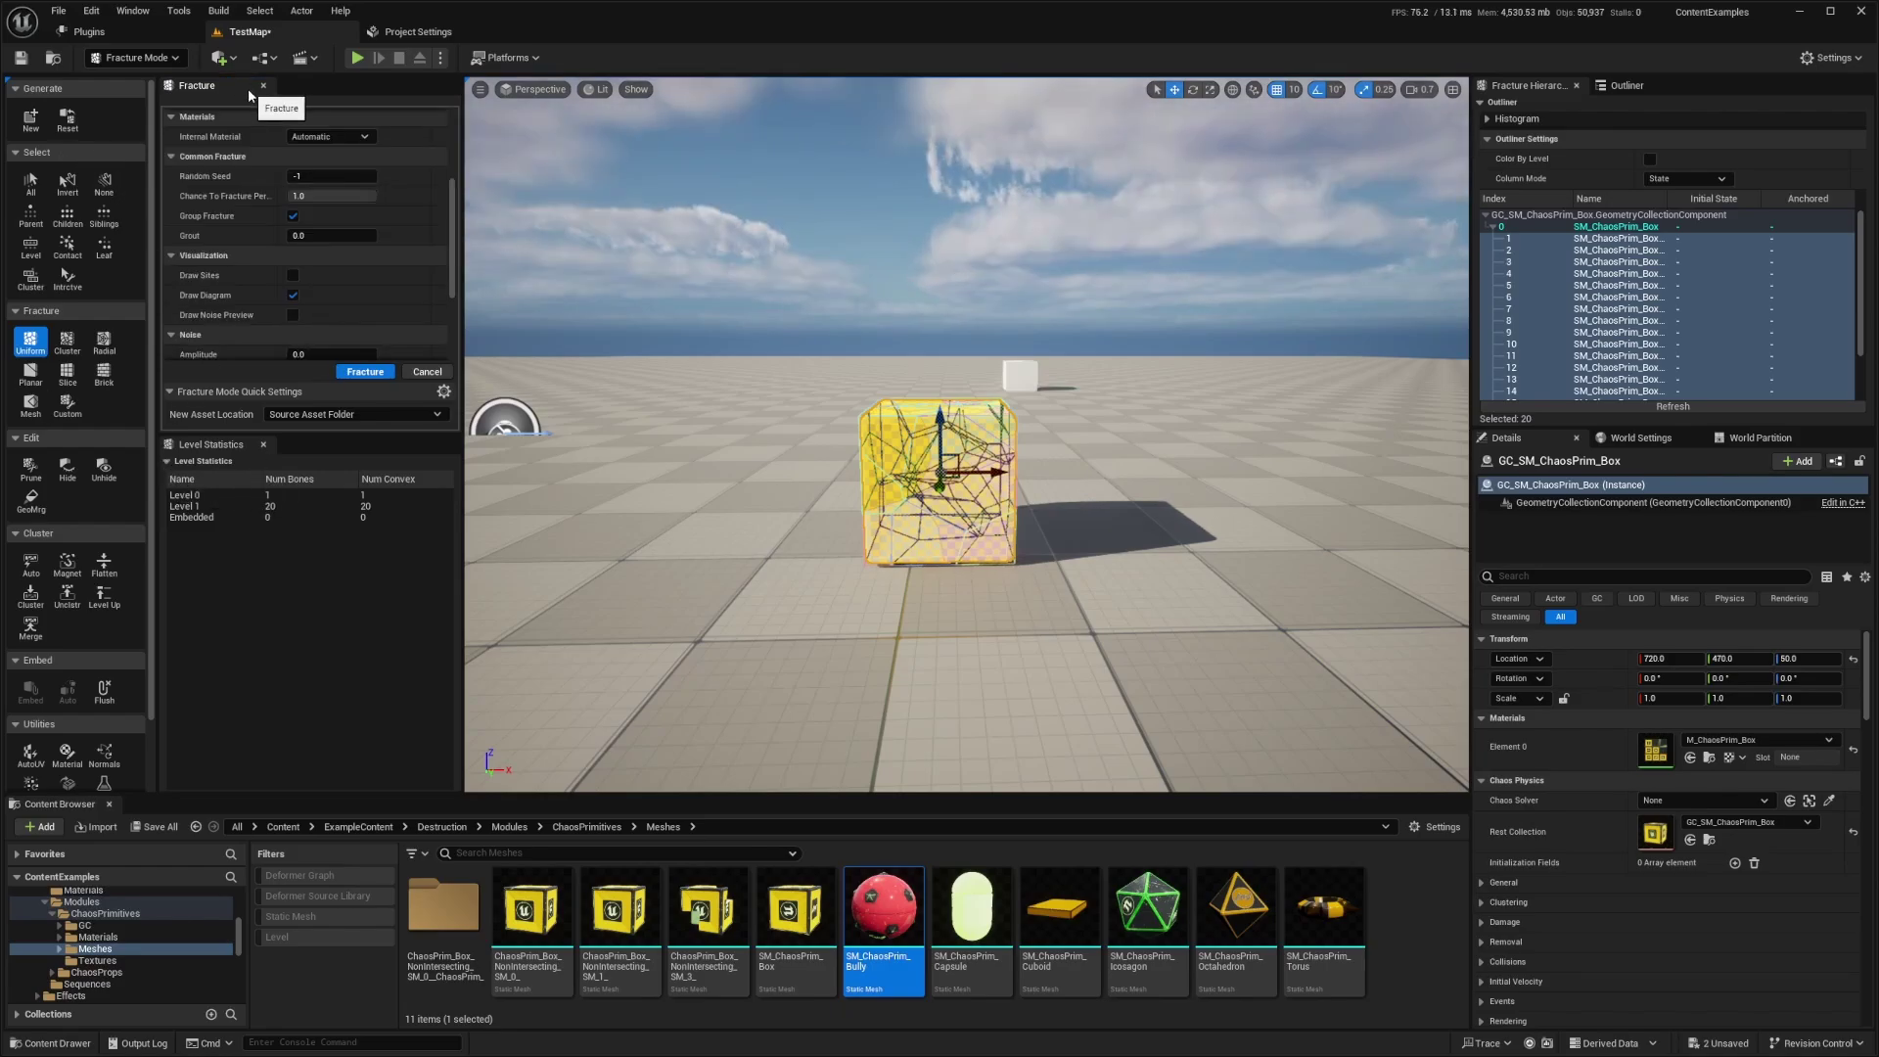
{"action": "scroll", "coordinate": [255, 227], "scroll_direction": "up", "scroll_amount": 4}
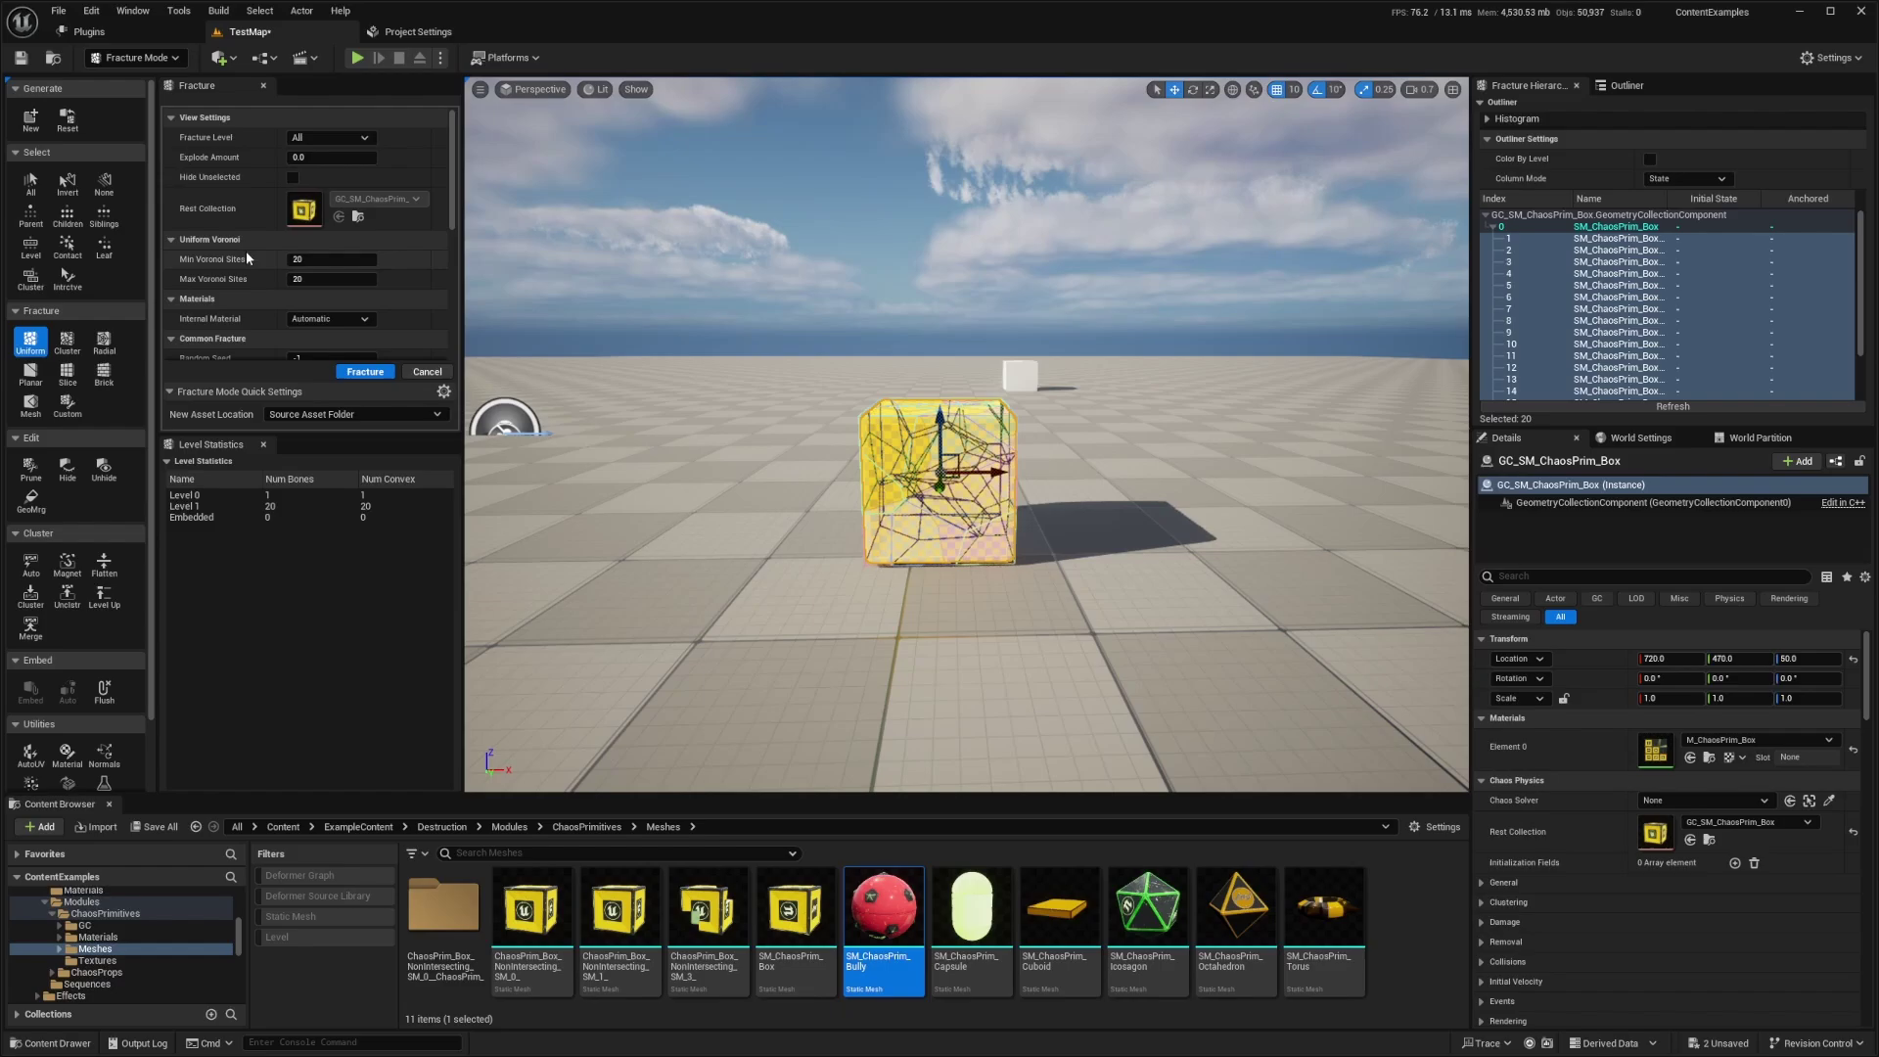
{"action": "scroll", "coordinate": [239, 260], "scroll_direction": "down", "scroll_amount": 2}
{"action": "scroll", "coordinate": [235, 275], "scroll_direction": "up", "scroll_amount": 2}
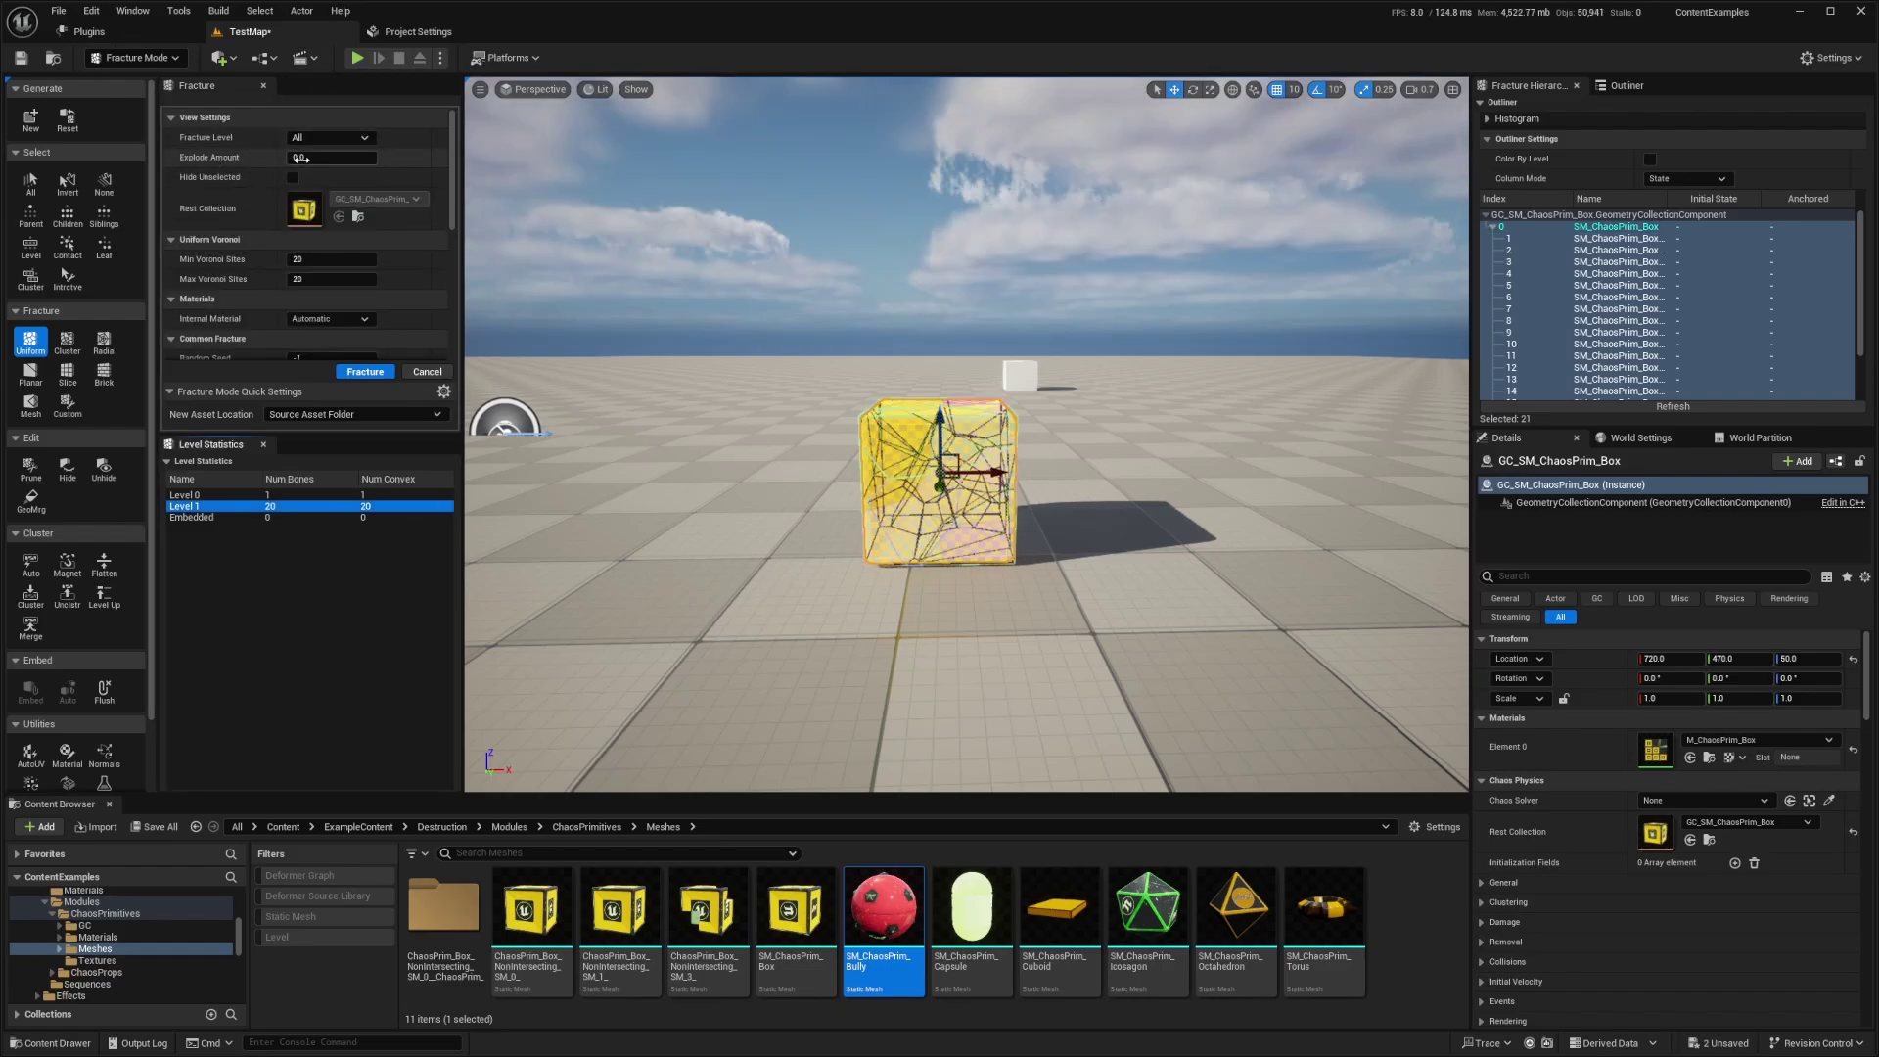
Step: Set the Explode Amount to about 0.84 to spread the box's Level 1 pieces apart, and inspect them up close
{"action": "left_click_drag", "start_coordinate": [298, 157], "coordinate": [354, 157]}
{"action": "key", "text": "w"}
{"action": "right_click_drag", "start_coordinate": [1180, 305], "coordinate": [1283, 308]}
{"action": "key", "text": "g"}
{"action": "key", "text": "w"}
{"action": "scroll", "coordinate": [1262, 302], "scroll_direction": "down", "scroll_amount": 3}
{"action": "mouse_move", "coordinate": [1102, 284]}
{"action": "right_mouse_down"}
{"action": "mouse_move", "coordinate": [1126, 287]}
{"action": "mouse_move", "coordinate": [1023, 303]}
{"action": "mouse_move", "coordinate": [1101, 284]}
{"action": "mouse_move", "coordinate": [1076, 286]}
{"action": "right_mouse_up"}
{"action": "key", "text": "d"}
{"action": "scroll", "coordinate": [1067, 298], "scroll_direction": "down", "scroll_amount": 3}
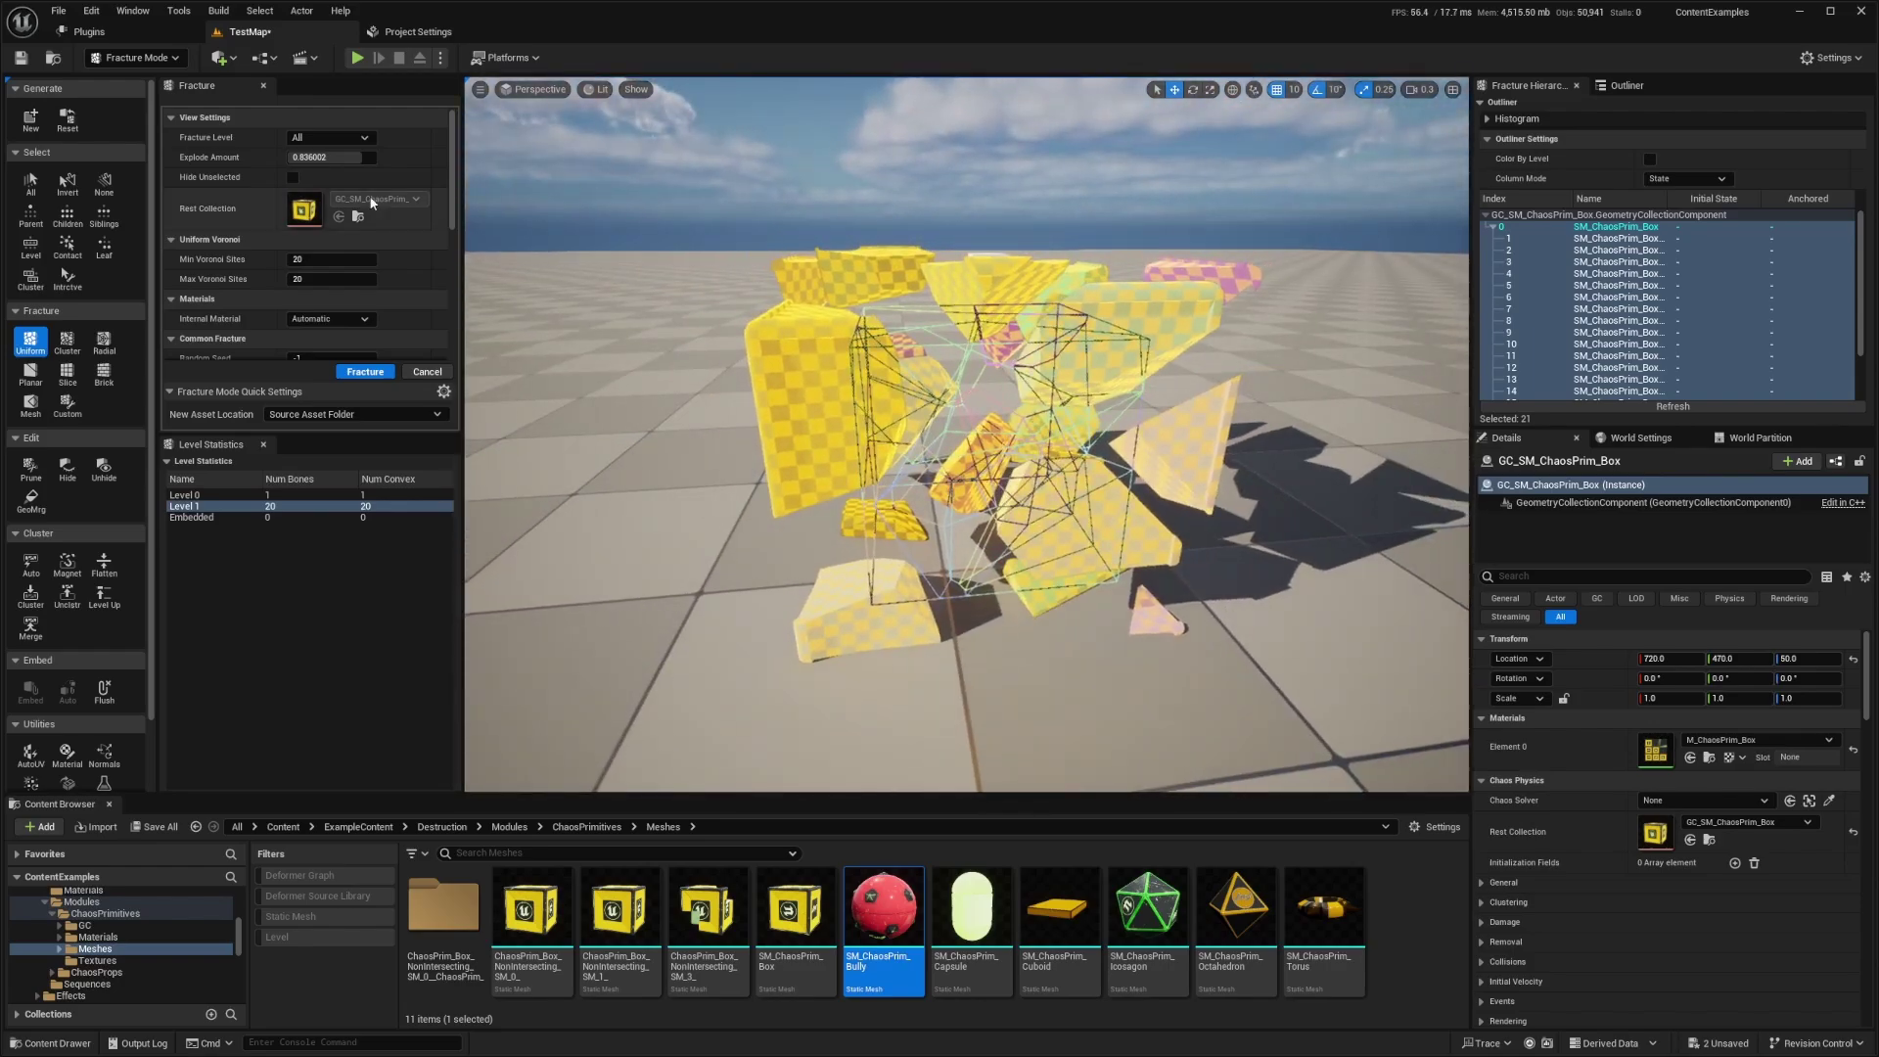
Step: Set the Explode Amount to 0.0 so the box's pieces close up, and return the level editor to Selection Mode
{"action": "left_click_drag", "start_coordinate": [372, 157], "coordinate": [288, 157]}
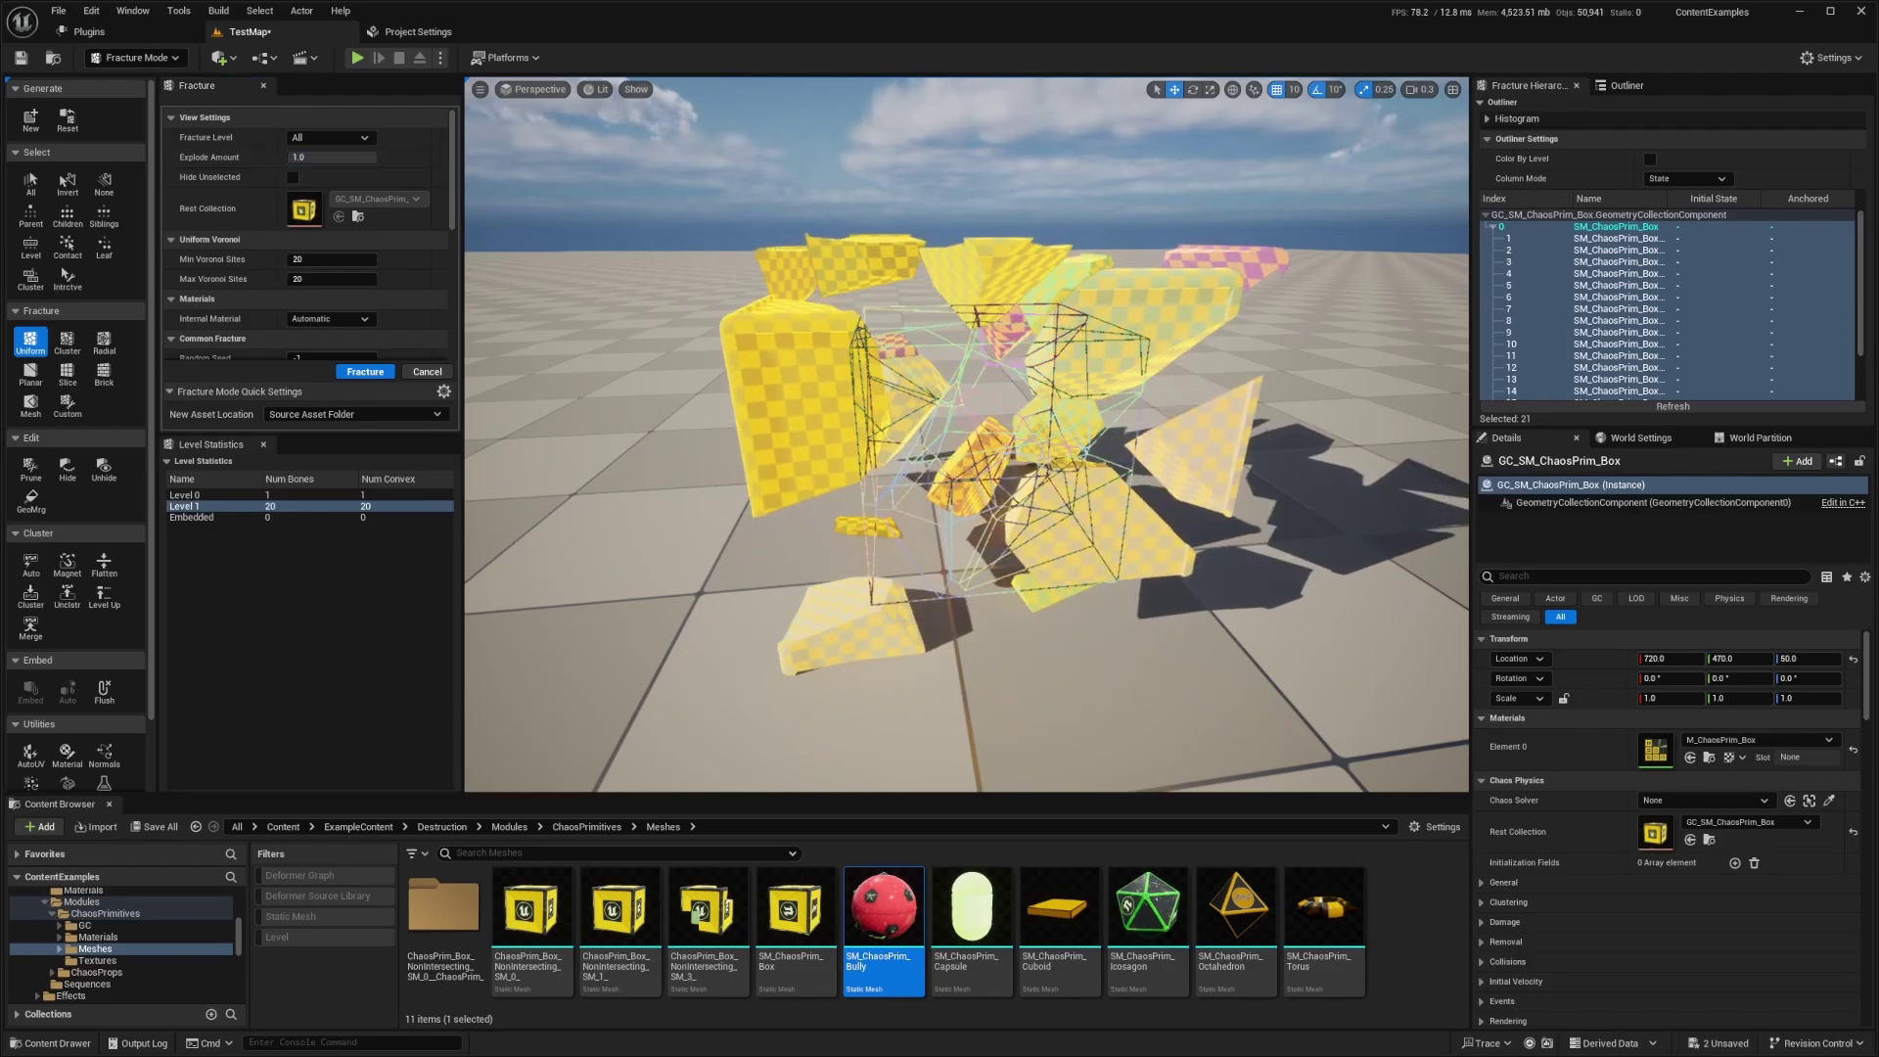
{"action": "right_click_drag", "start_coordinate": [967, 434], "coordinate": [1043, 499]}
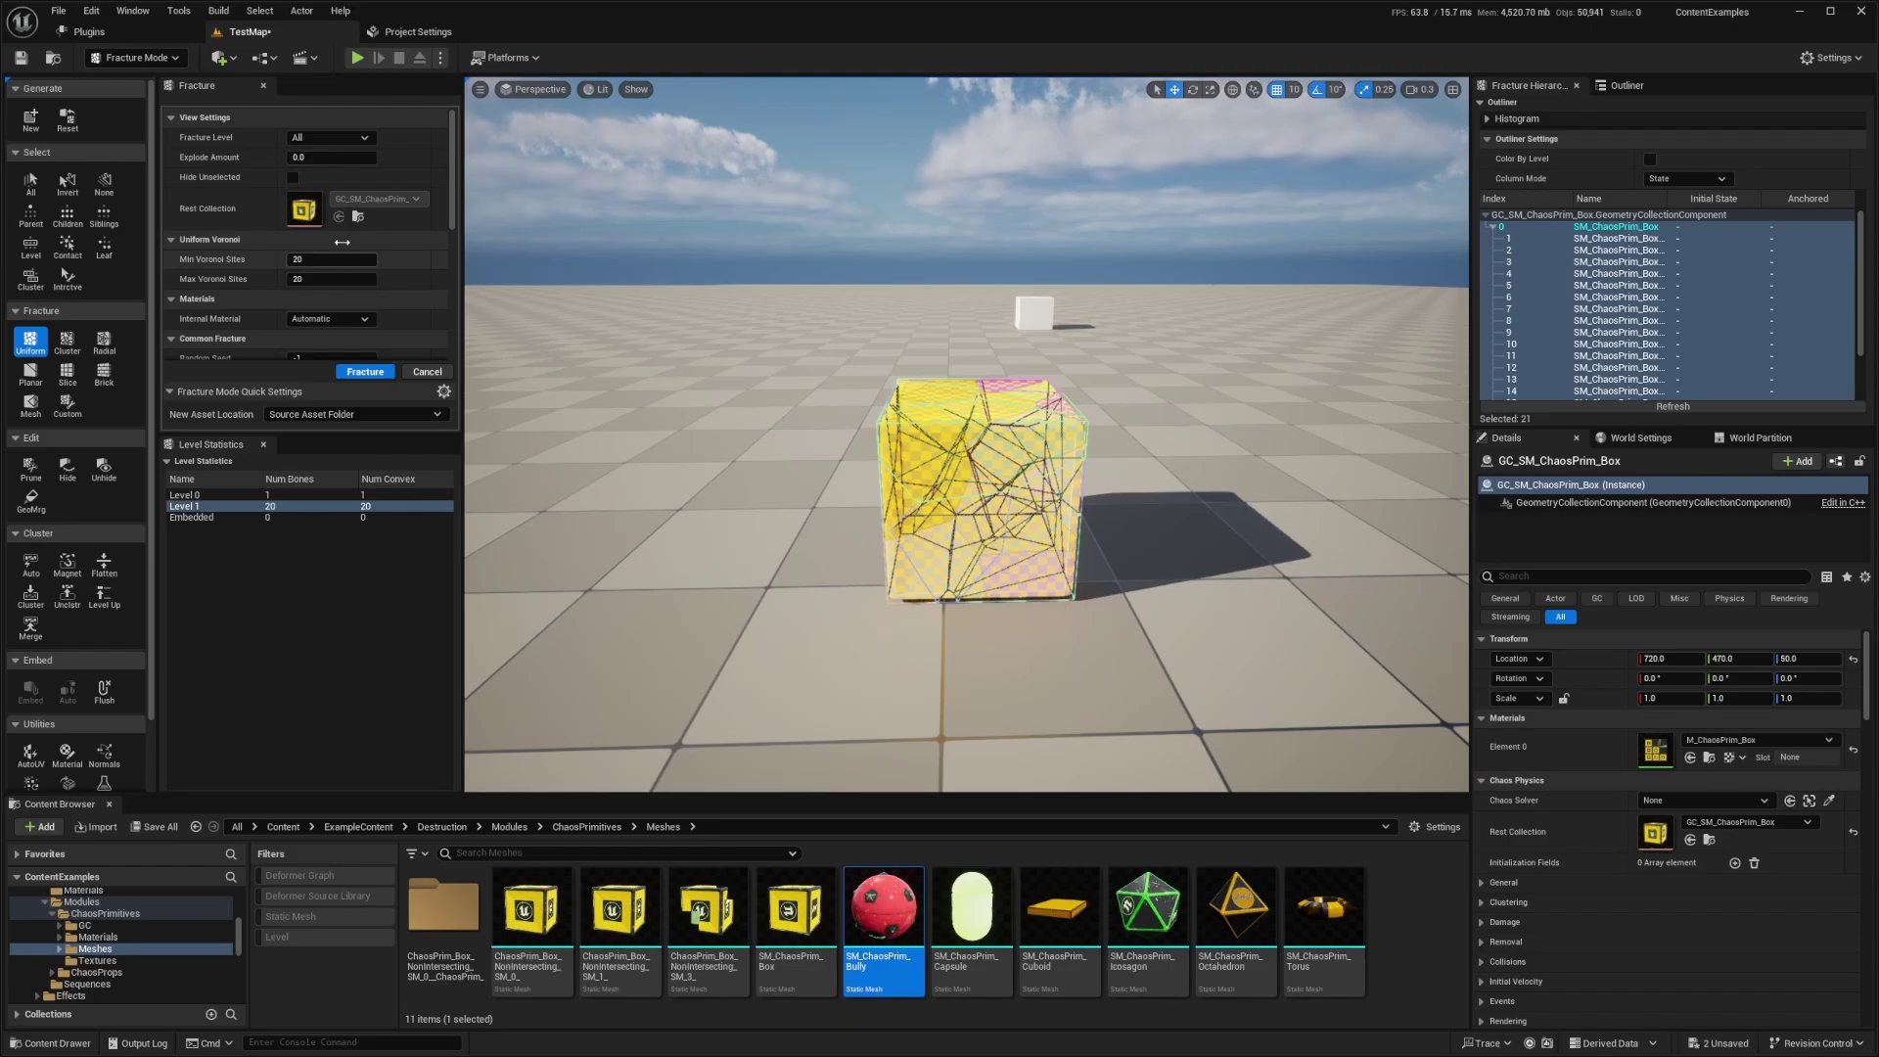
{"action": "left_click", "coordinate": [147, 59]}
{"action": "left_click", "coordinate": [129, 78]}
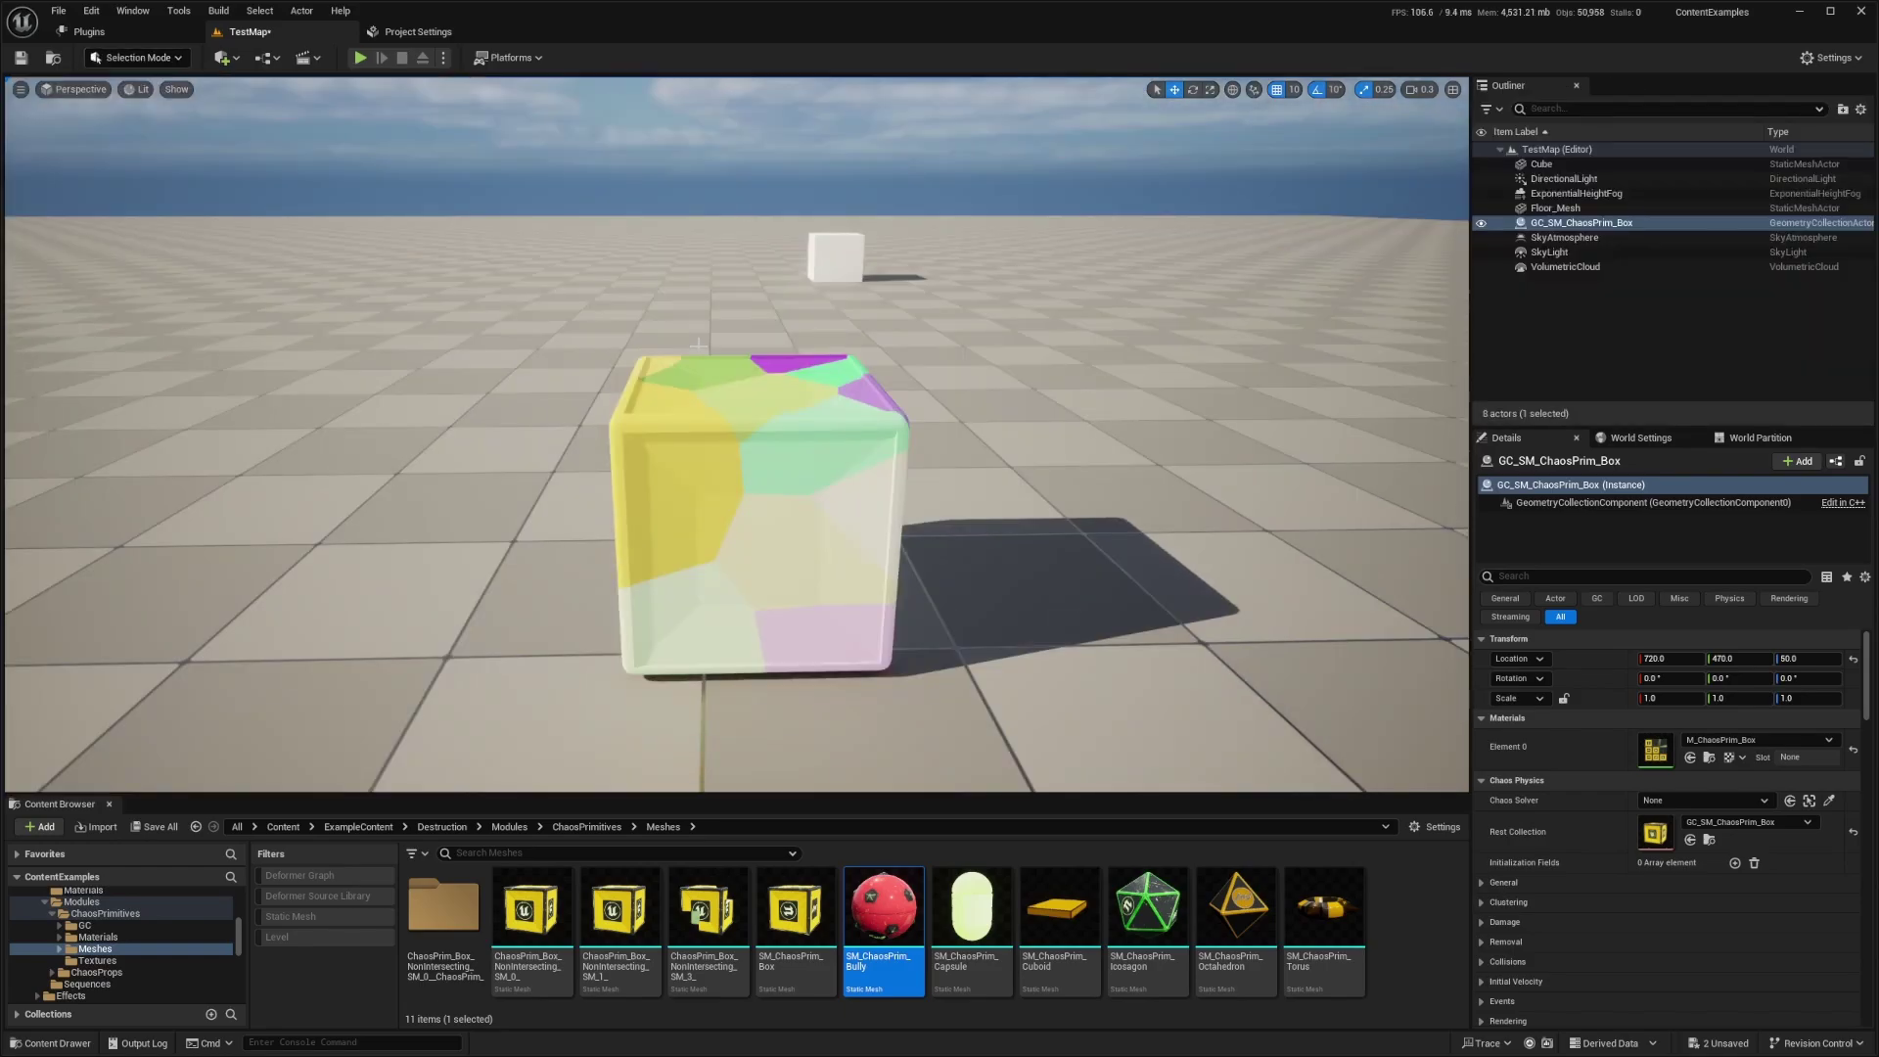
Step: Raise the fractured box to a Z location of 210 and simulate its fall onto the floor
{"action": "left_click_drag", "start_coordinate": [790, 473], "coordinate": [795, 157]}
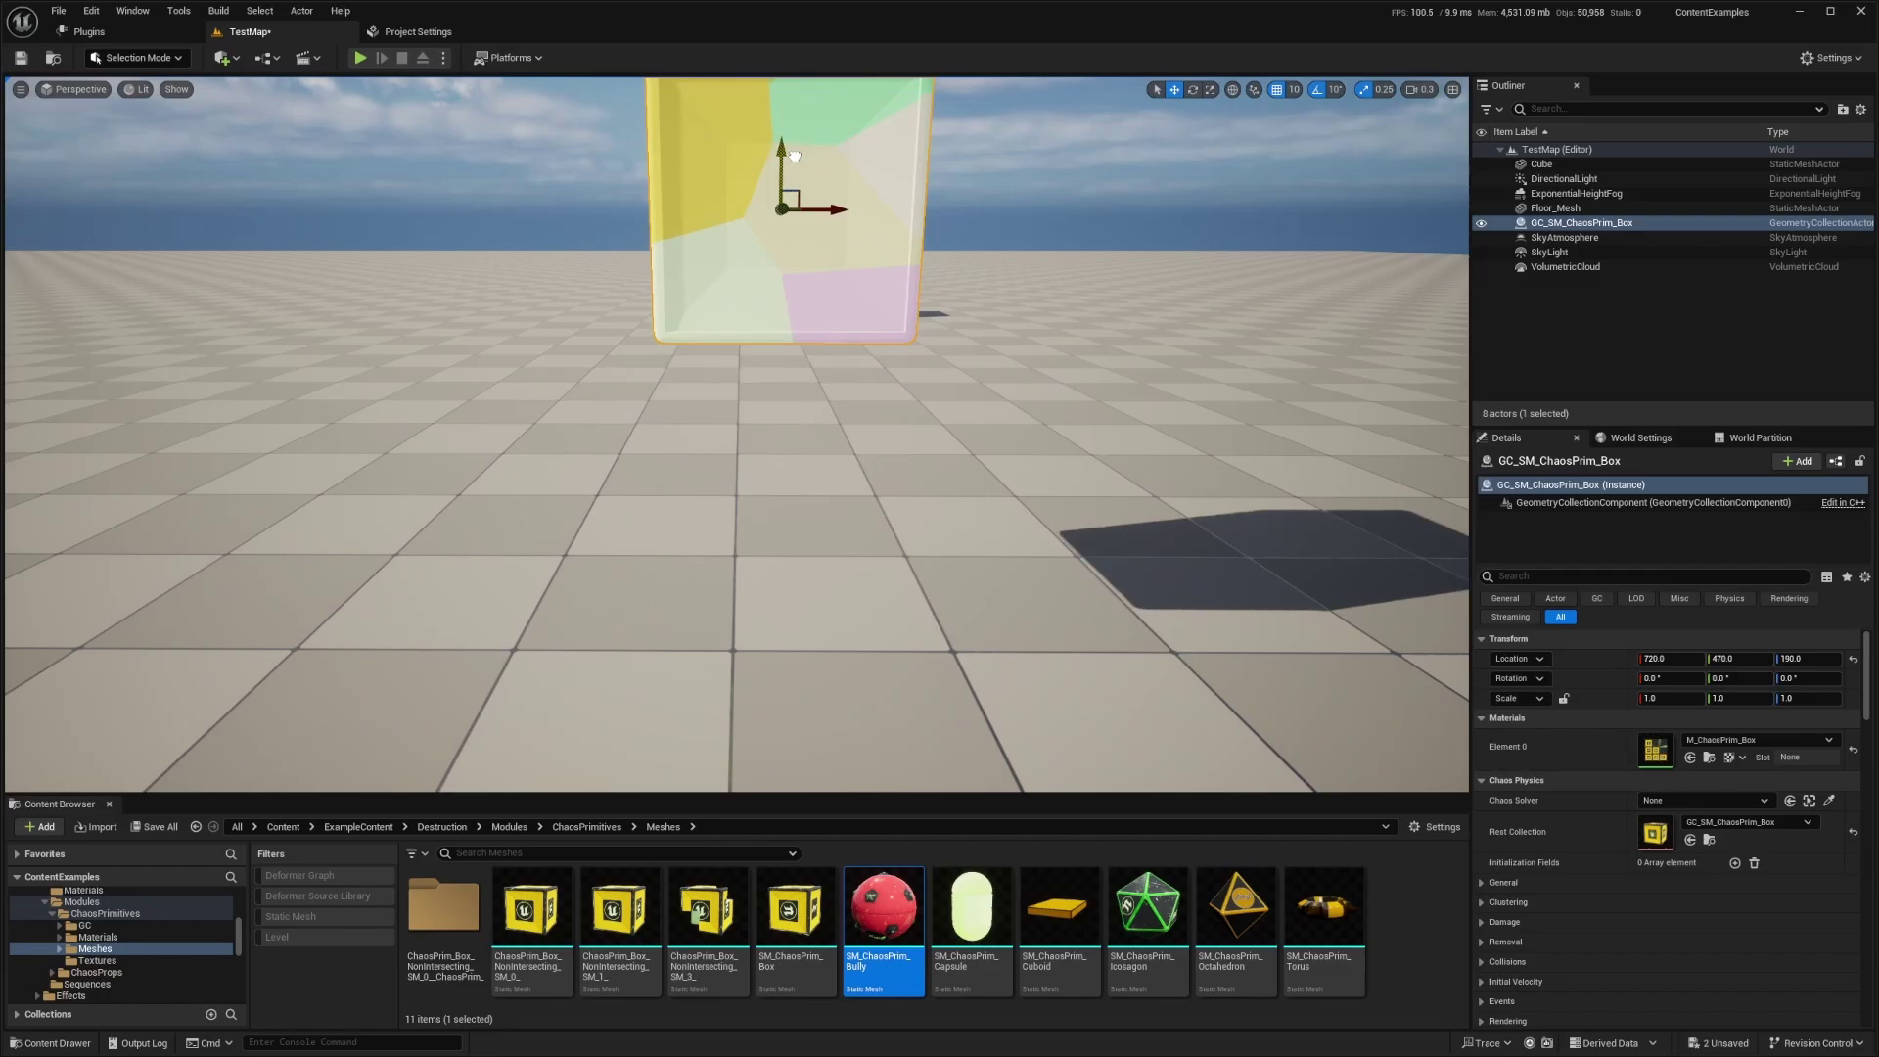
{"action": "key", "text": "s"}
{"action": "mouse_move", "coordinate": [795, 157]}
{"action": "right_mouse_down"}
{"action": "mouse_move", "coordinate": [795, 137]}
{"action": "mouse_move", "coordinate": [806, 156]}
{"action": "right_mouse_up"}
{"action": "scroll", "coordinate": [795, 157], "scroll_direction": "up", "scroll_amount": 2}
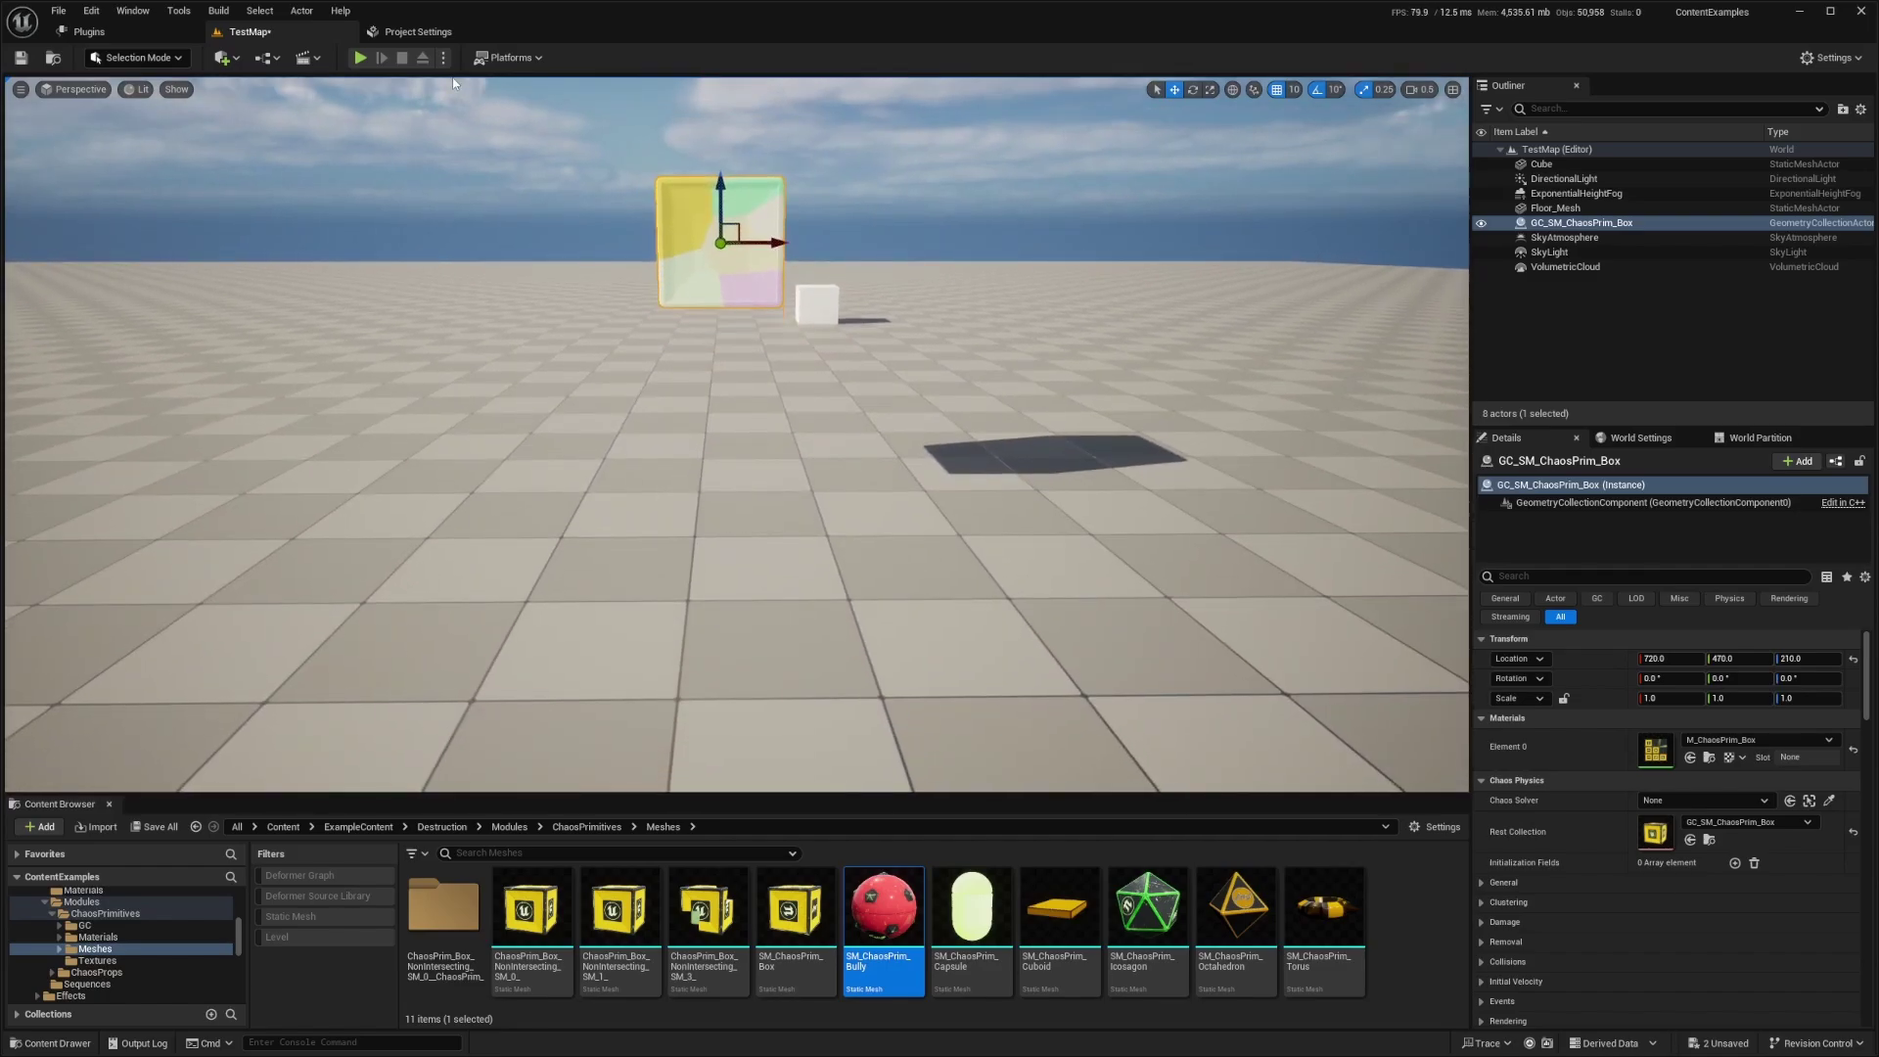
{"action": "left_click", "coordinate": [442, 58]}
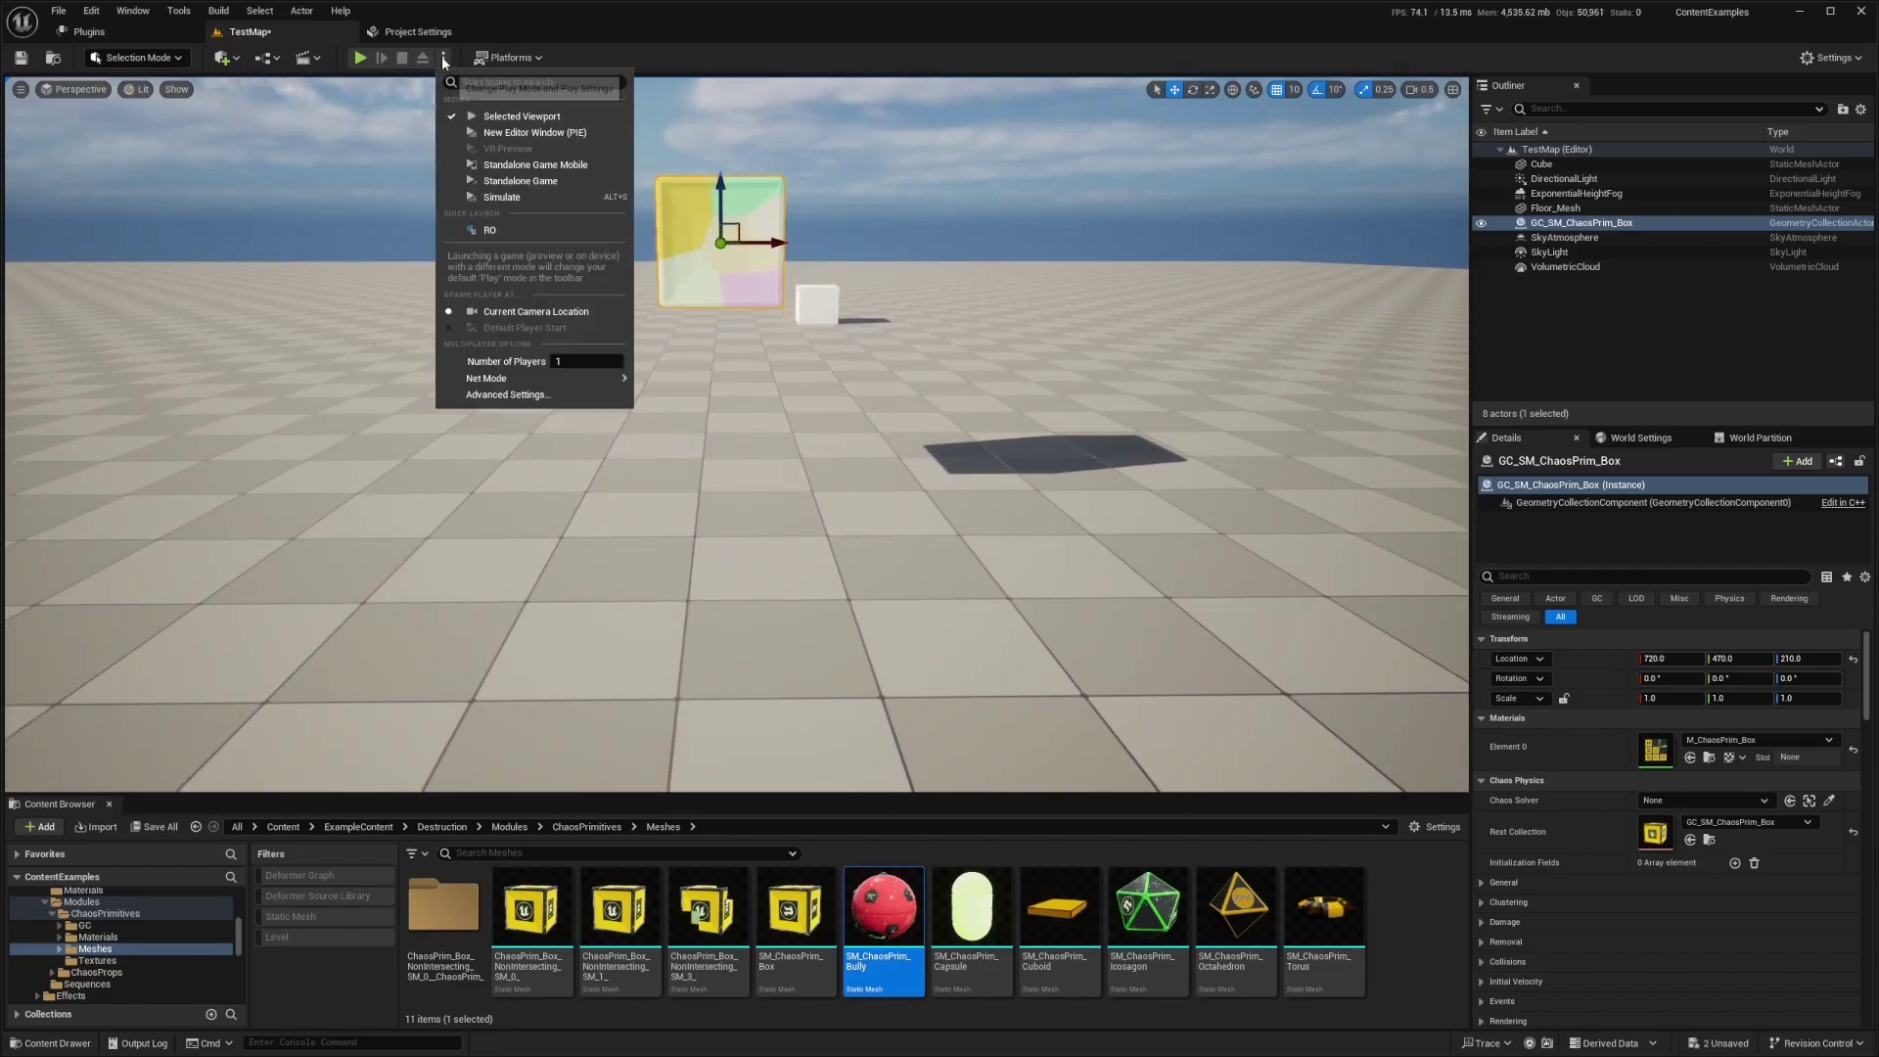
{"action": "left_click", "coordinate": [503, 198]}
{"action": "scroll", "coordinate": [736, 434], "scroll_direction": "up", "scroll_amount": 2}
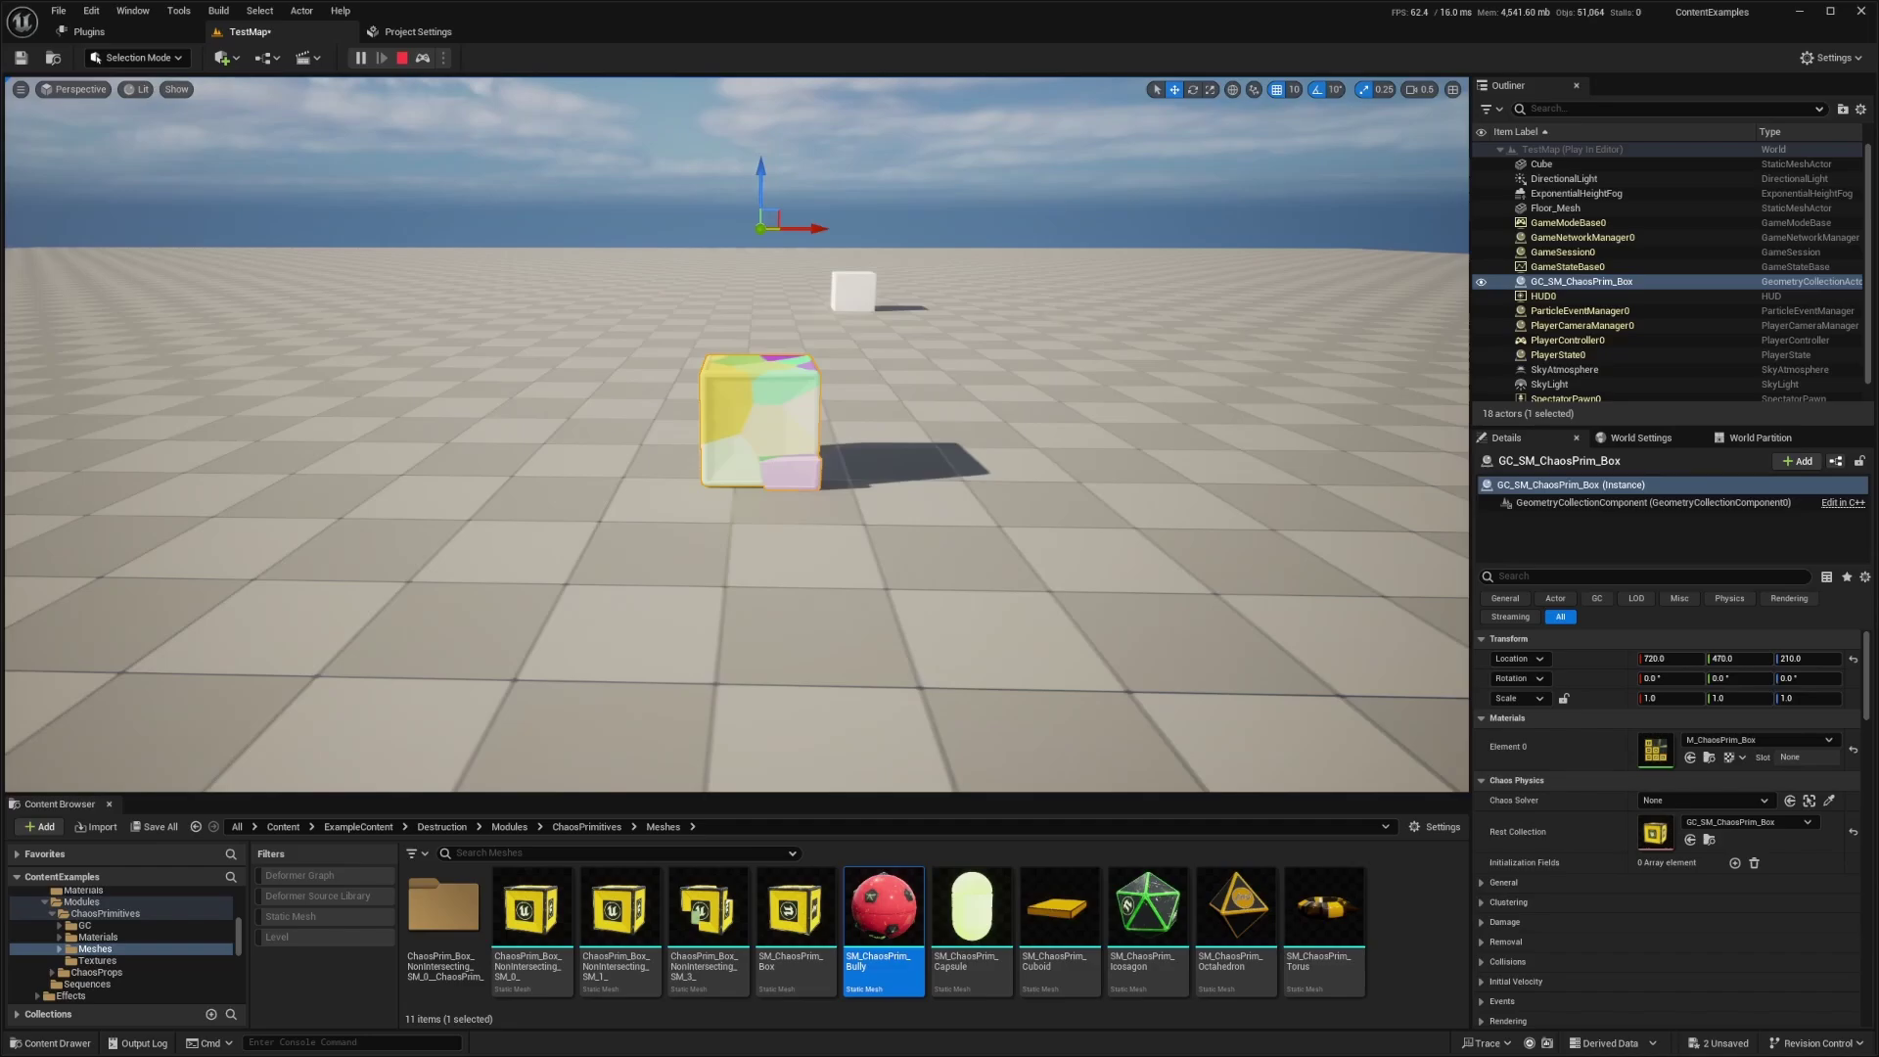
Step: Raise the box's Z location to 320 while the simulation runs, and stop the simulation
{"action": "key", "text": "w"}
{"action": "key", "text": "a"}
{"action": "mouse_move", "coordinate": [768, 418]}
{"action": "right_mouse_down"}
{"action": "mouse_move", "coordinate": [842, 421]}
{"action": "mouse_move", "coordinate": [774, 394]}
{"action": "right_mouse_up"}
{"action": "key", "text": "s"}
{"action": "key", "text": "d"}
{"action": "left_click_drag", "start_coordinate": [740, 217], "coordinate": [741, 88]}
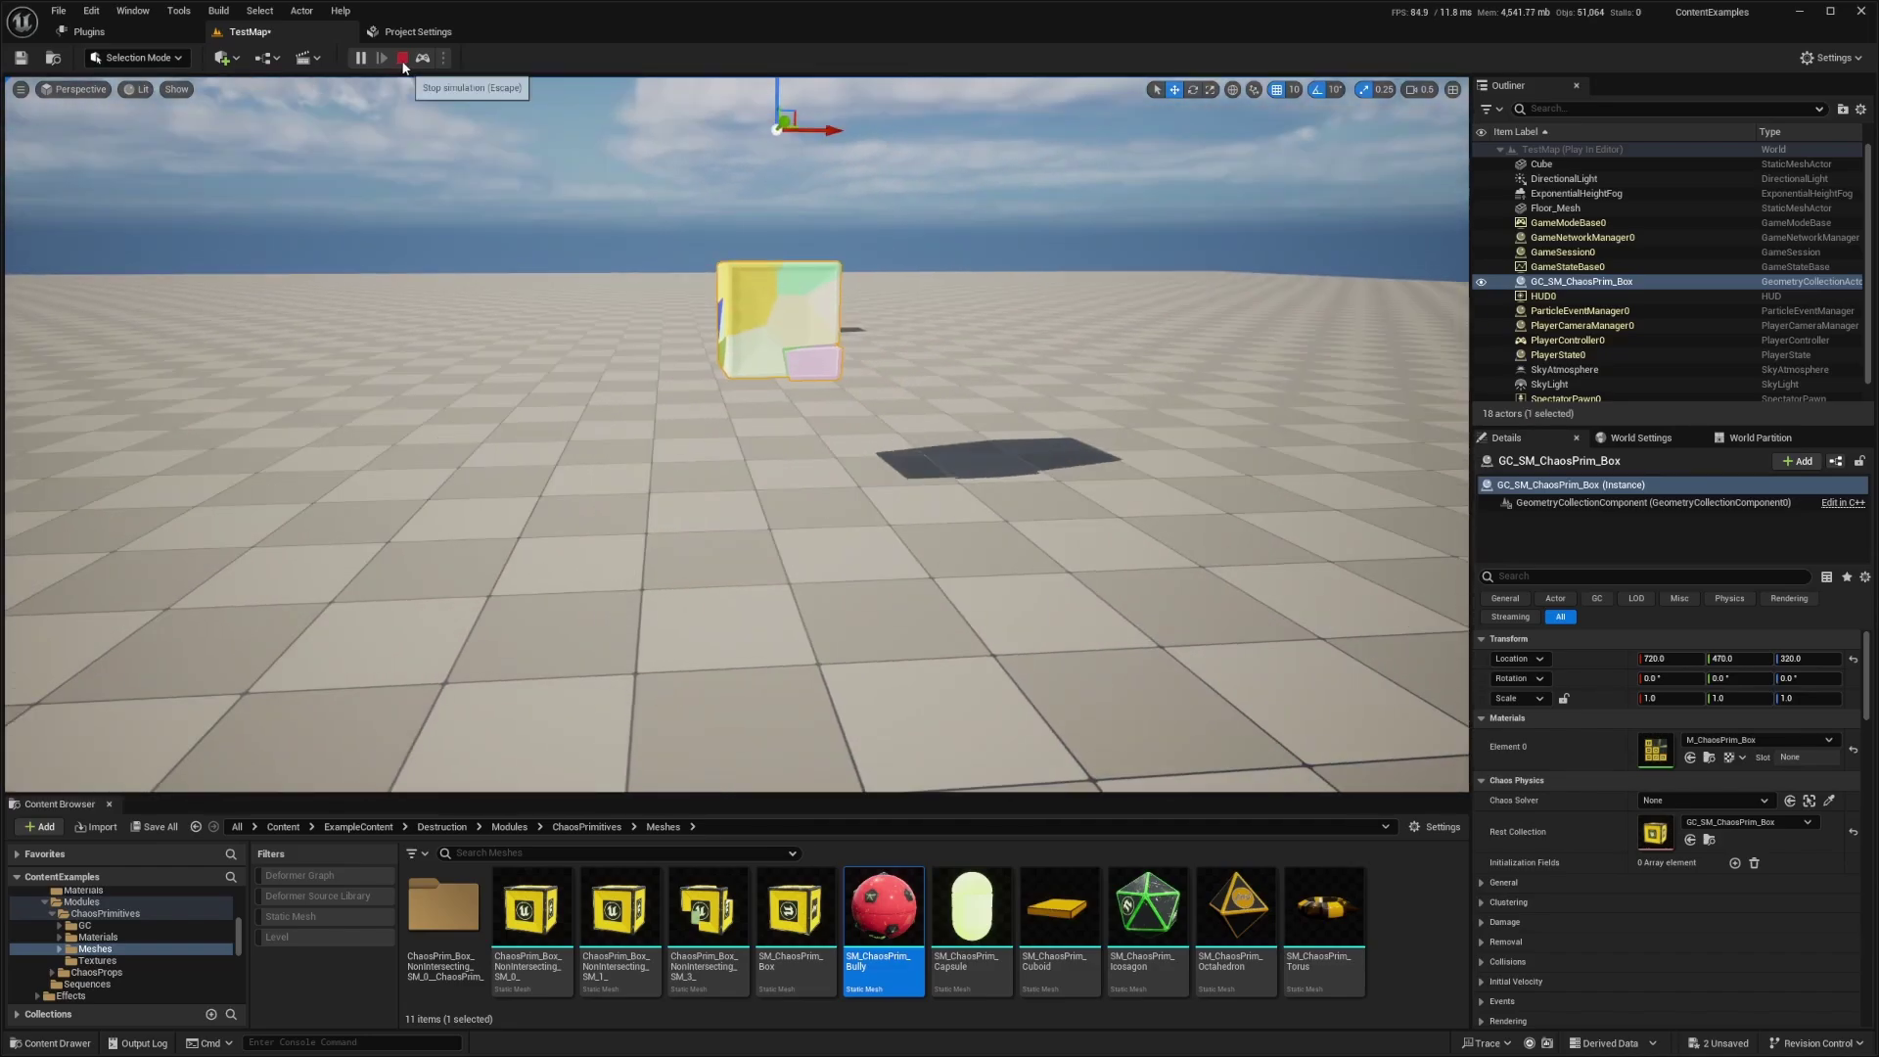
{"action": "left_click", "coordinate": [402, 65]}
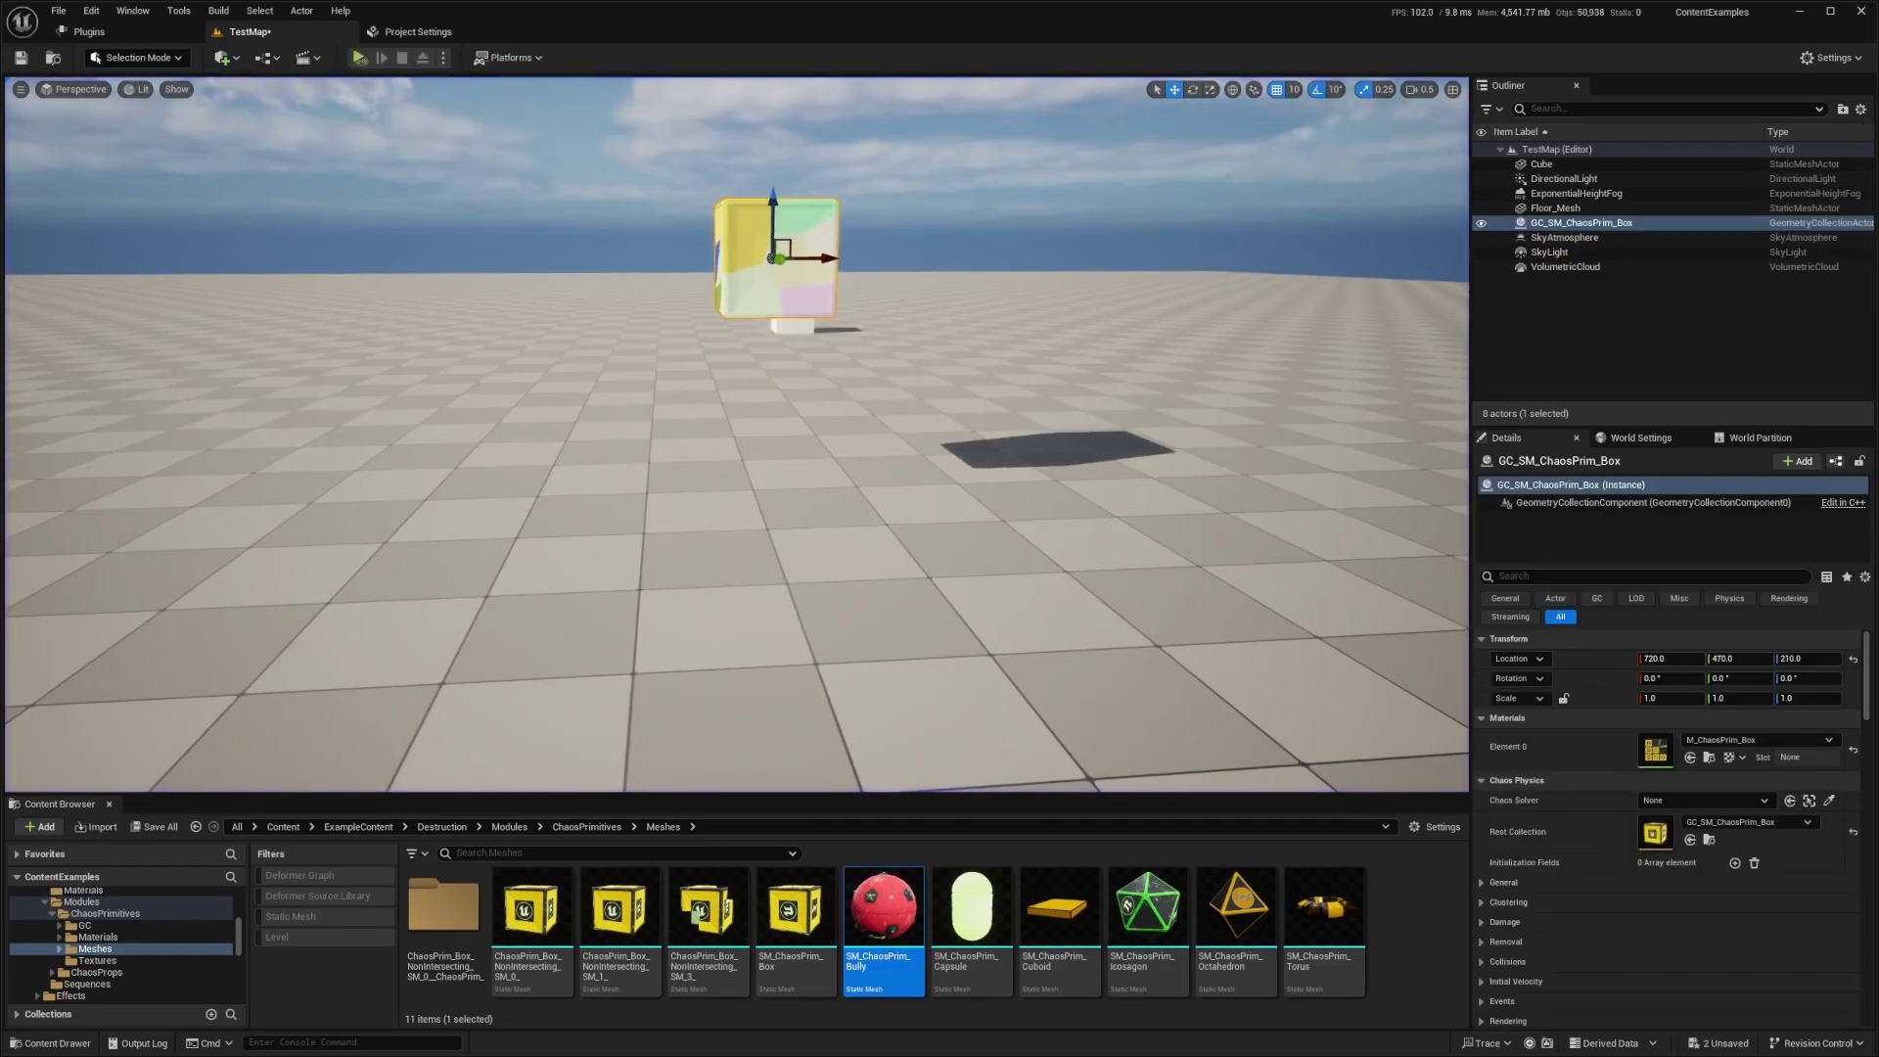
Step: Lift the fractured box higher above the floor and run another simulation of its drop
{"action": "key", "text": "s"}
{"action": "scroll", "coordinate": [658, 382], "scroll_direction": "up", "scroll_amount": 3}
{"action": "right_click_drag", "start_coordinate": [638, 323], "coordinate": [685, 441]}
{"action": "left_click_drag", "start_coordinate": [637, 258], "coordinate": [638, 131]}
{"action": "left_click", "coordinate": [360, 58]}
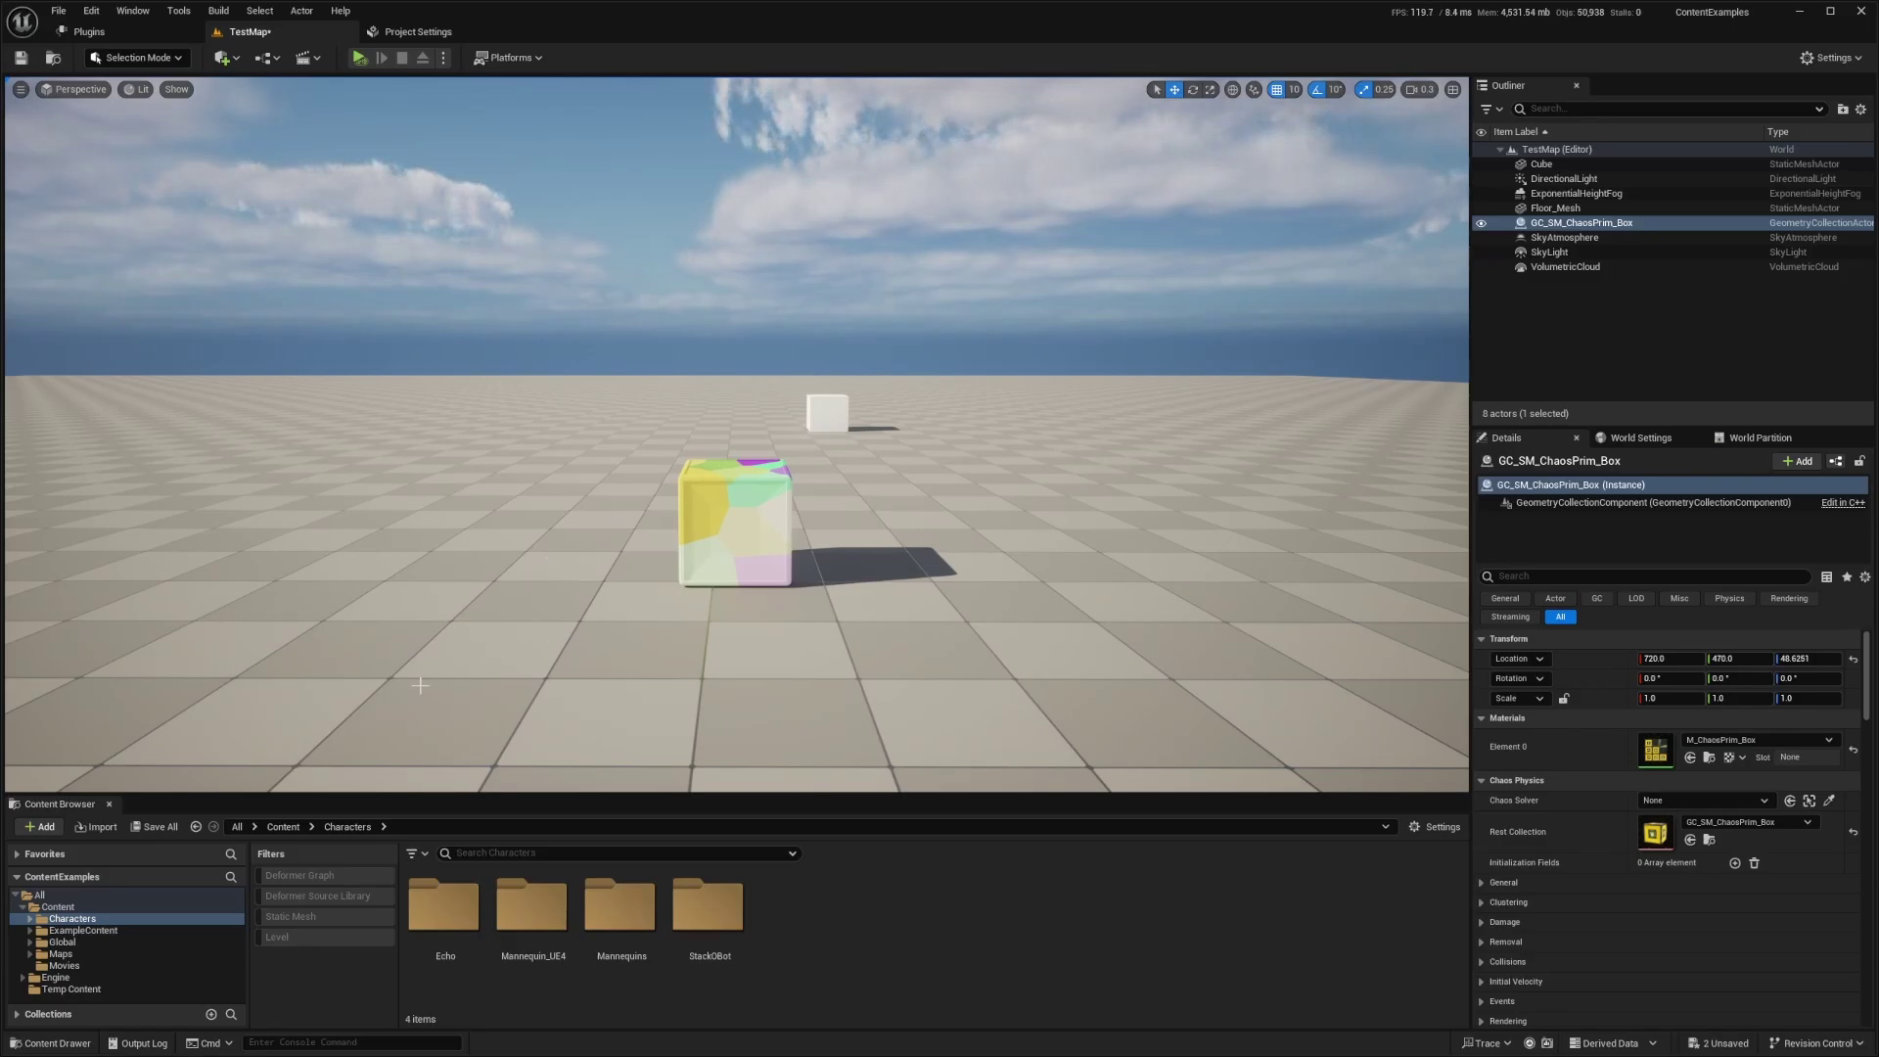
Step: Add the First Person Blueprint feature pack to the project
{"action": "left_click", "coordinate": [41, 827]}
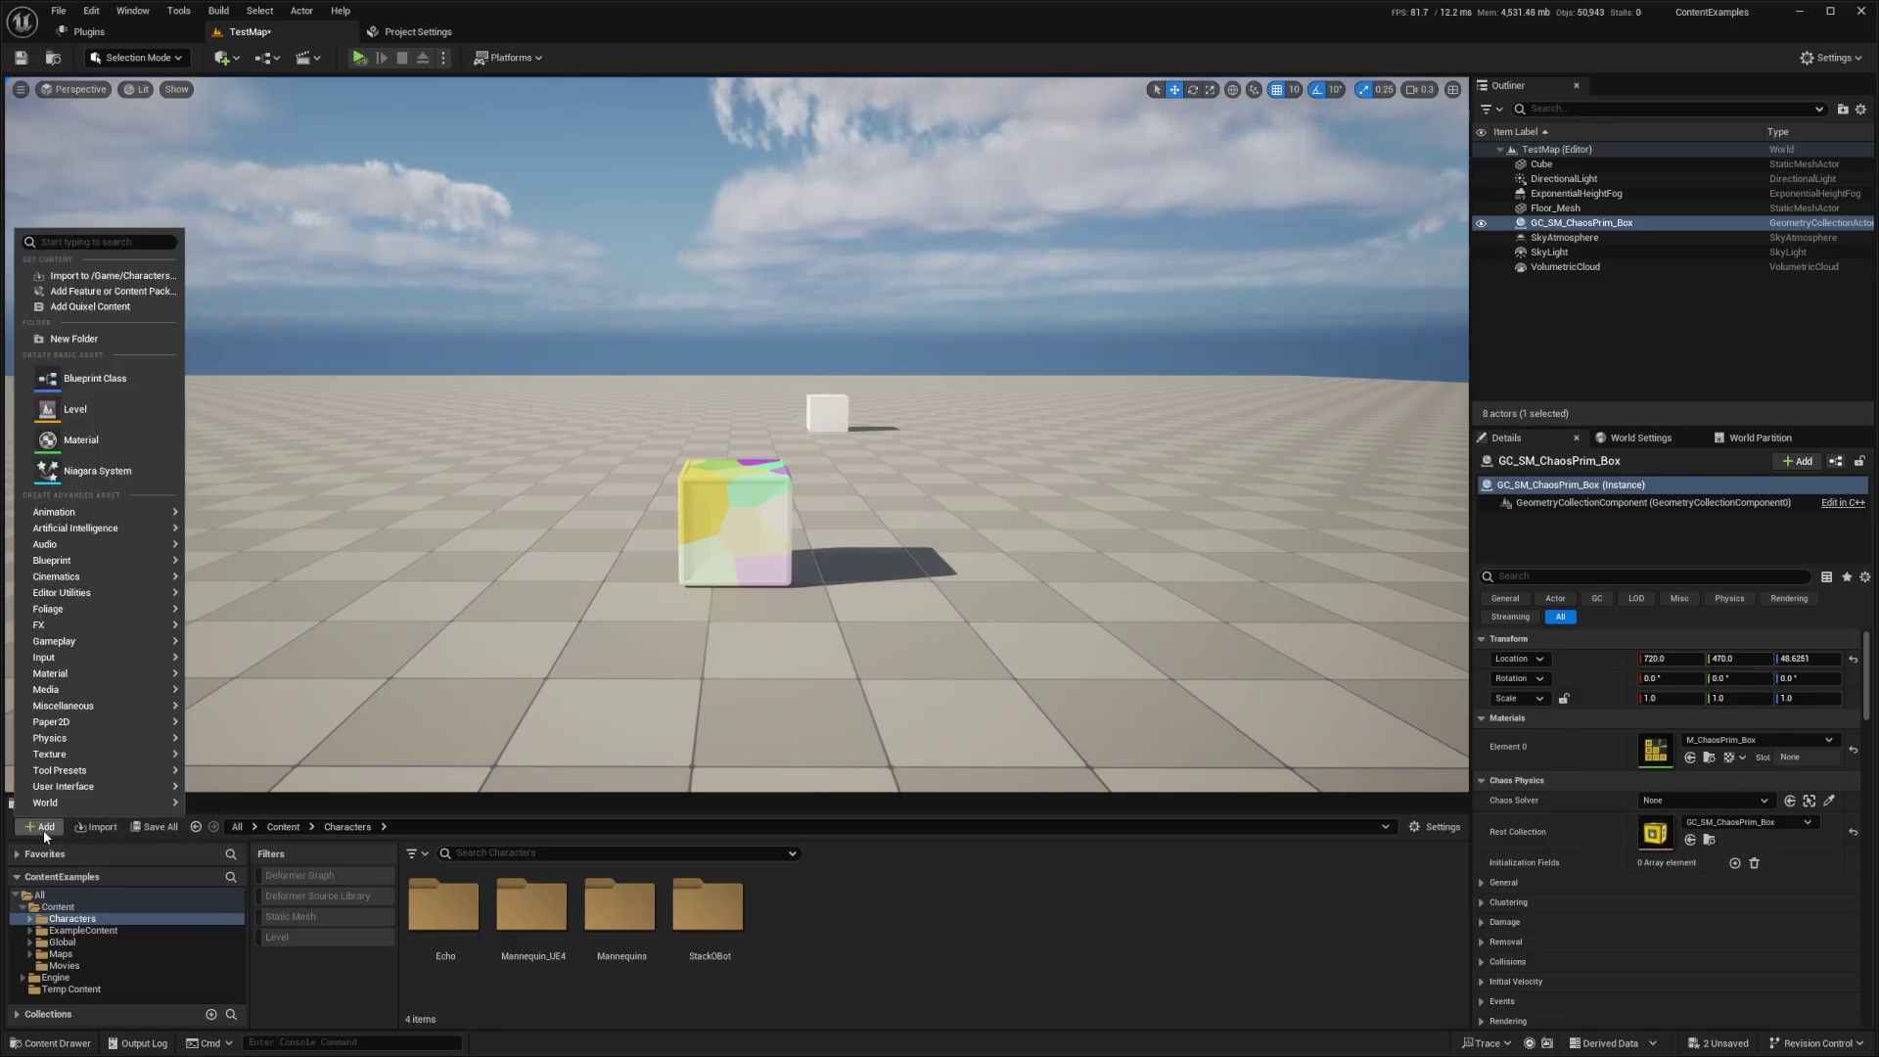
{"action": "left_click", "coordinate": [111, 292]}
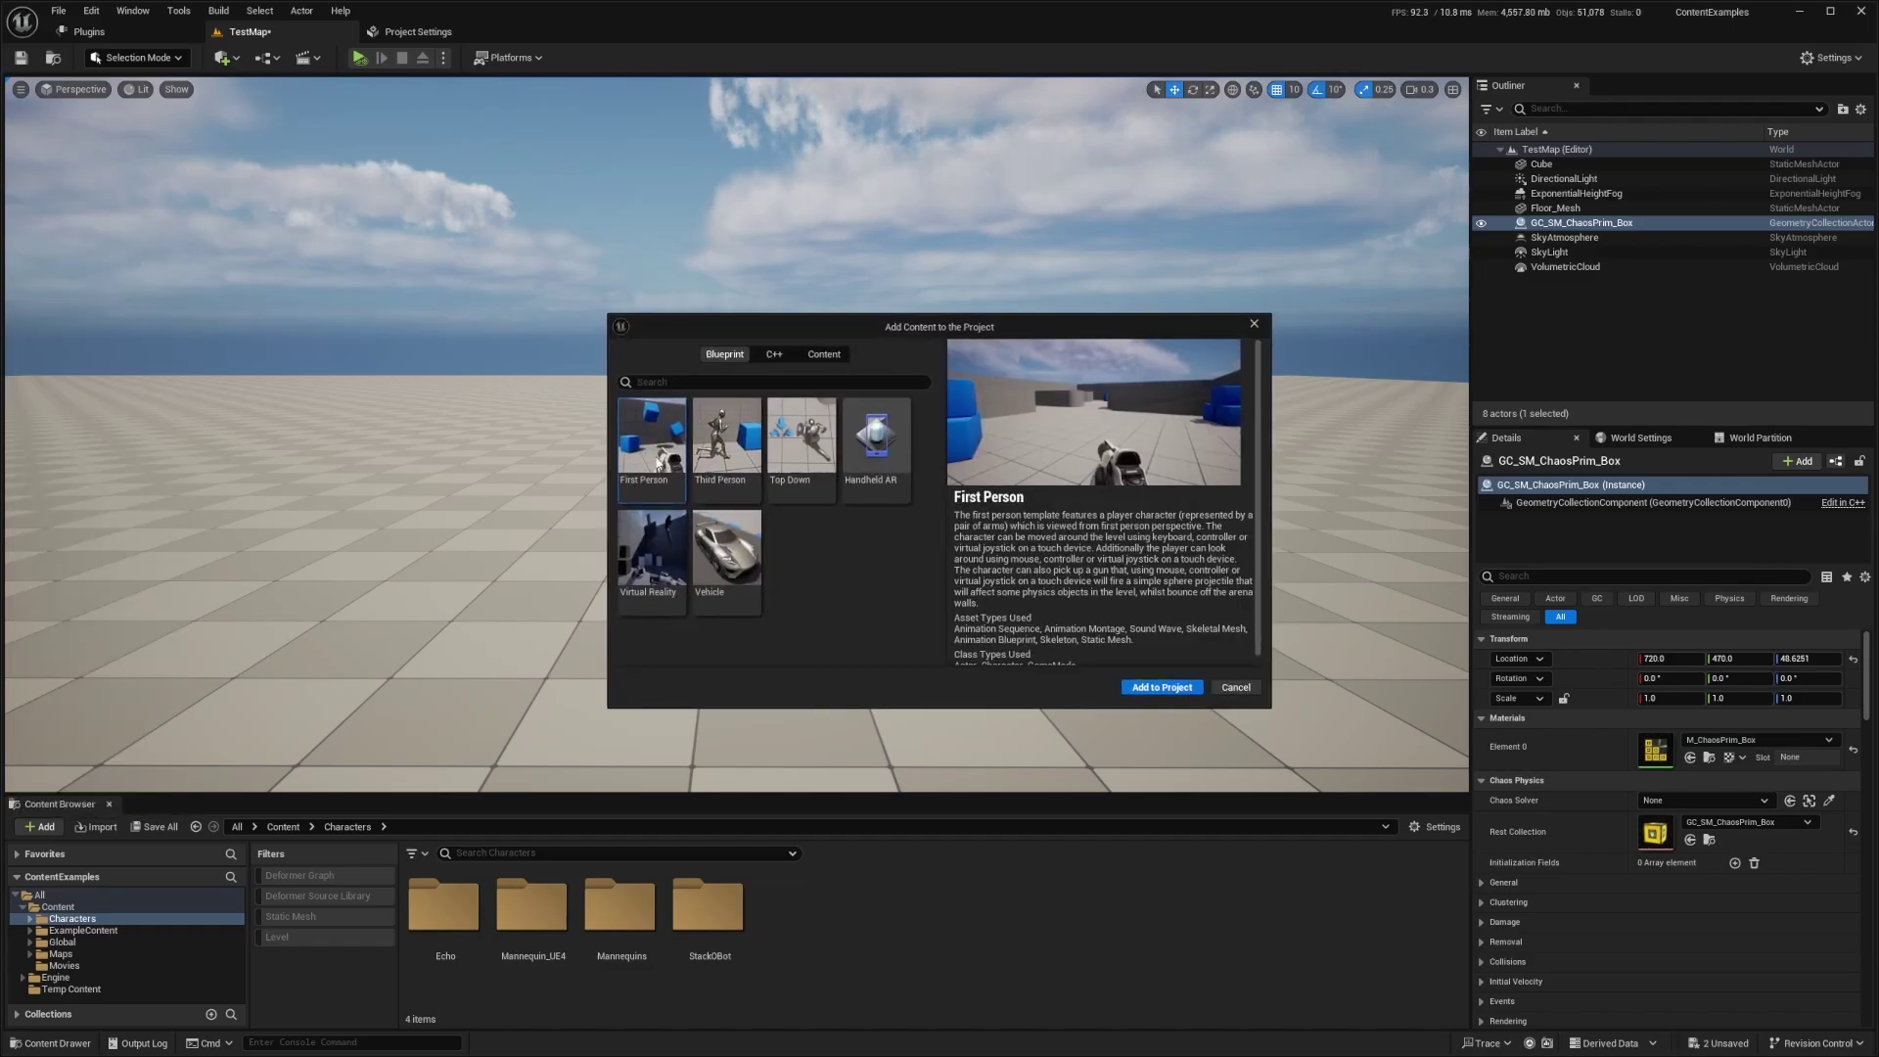
{"action": "left_click", "coordinate": [1168, 689]}
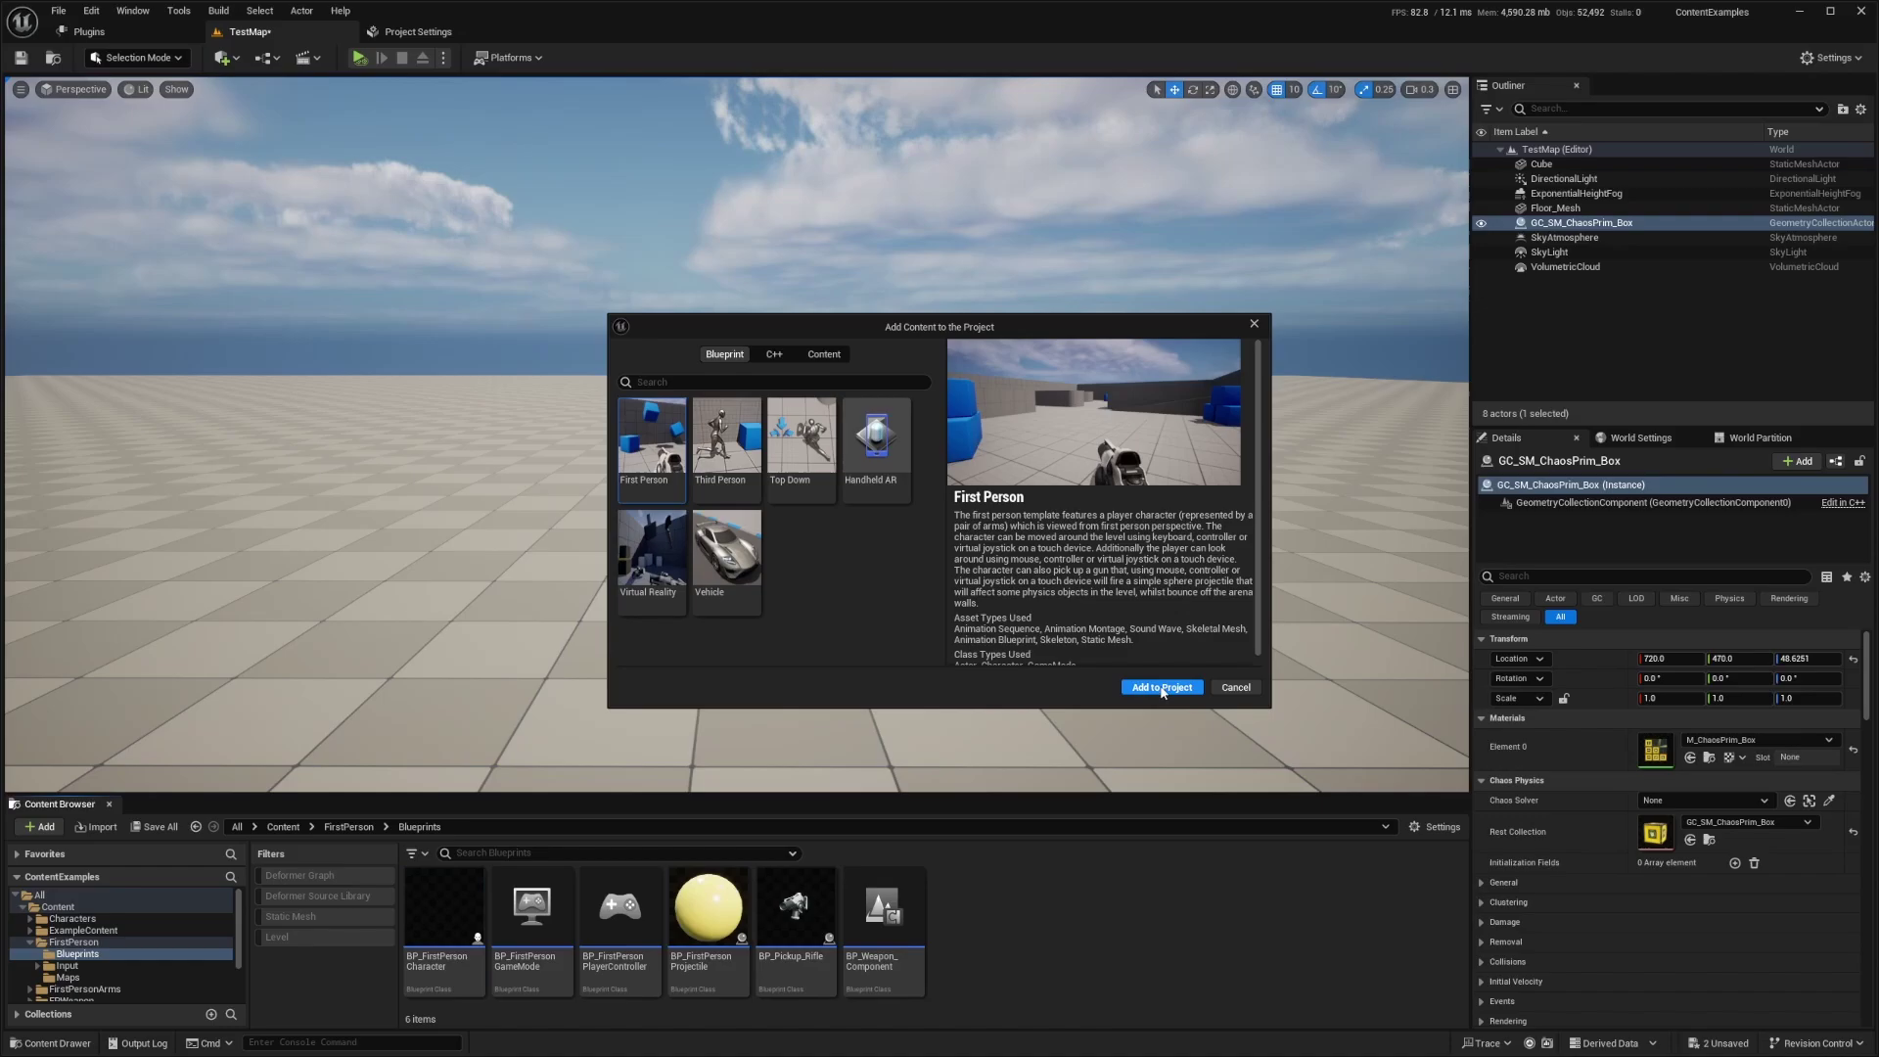
Step: Set the level's GameMode Override to BP_FirstPersonGameMode in the World Settings and expand the selected game mode's classes
{"action": "left_click", "coordinate": [1635, 438]}
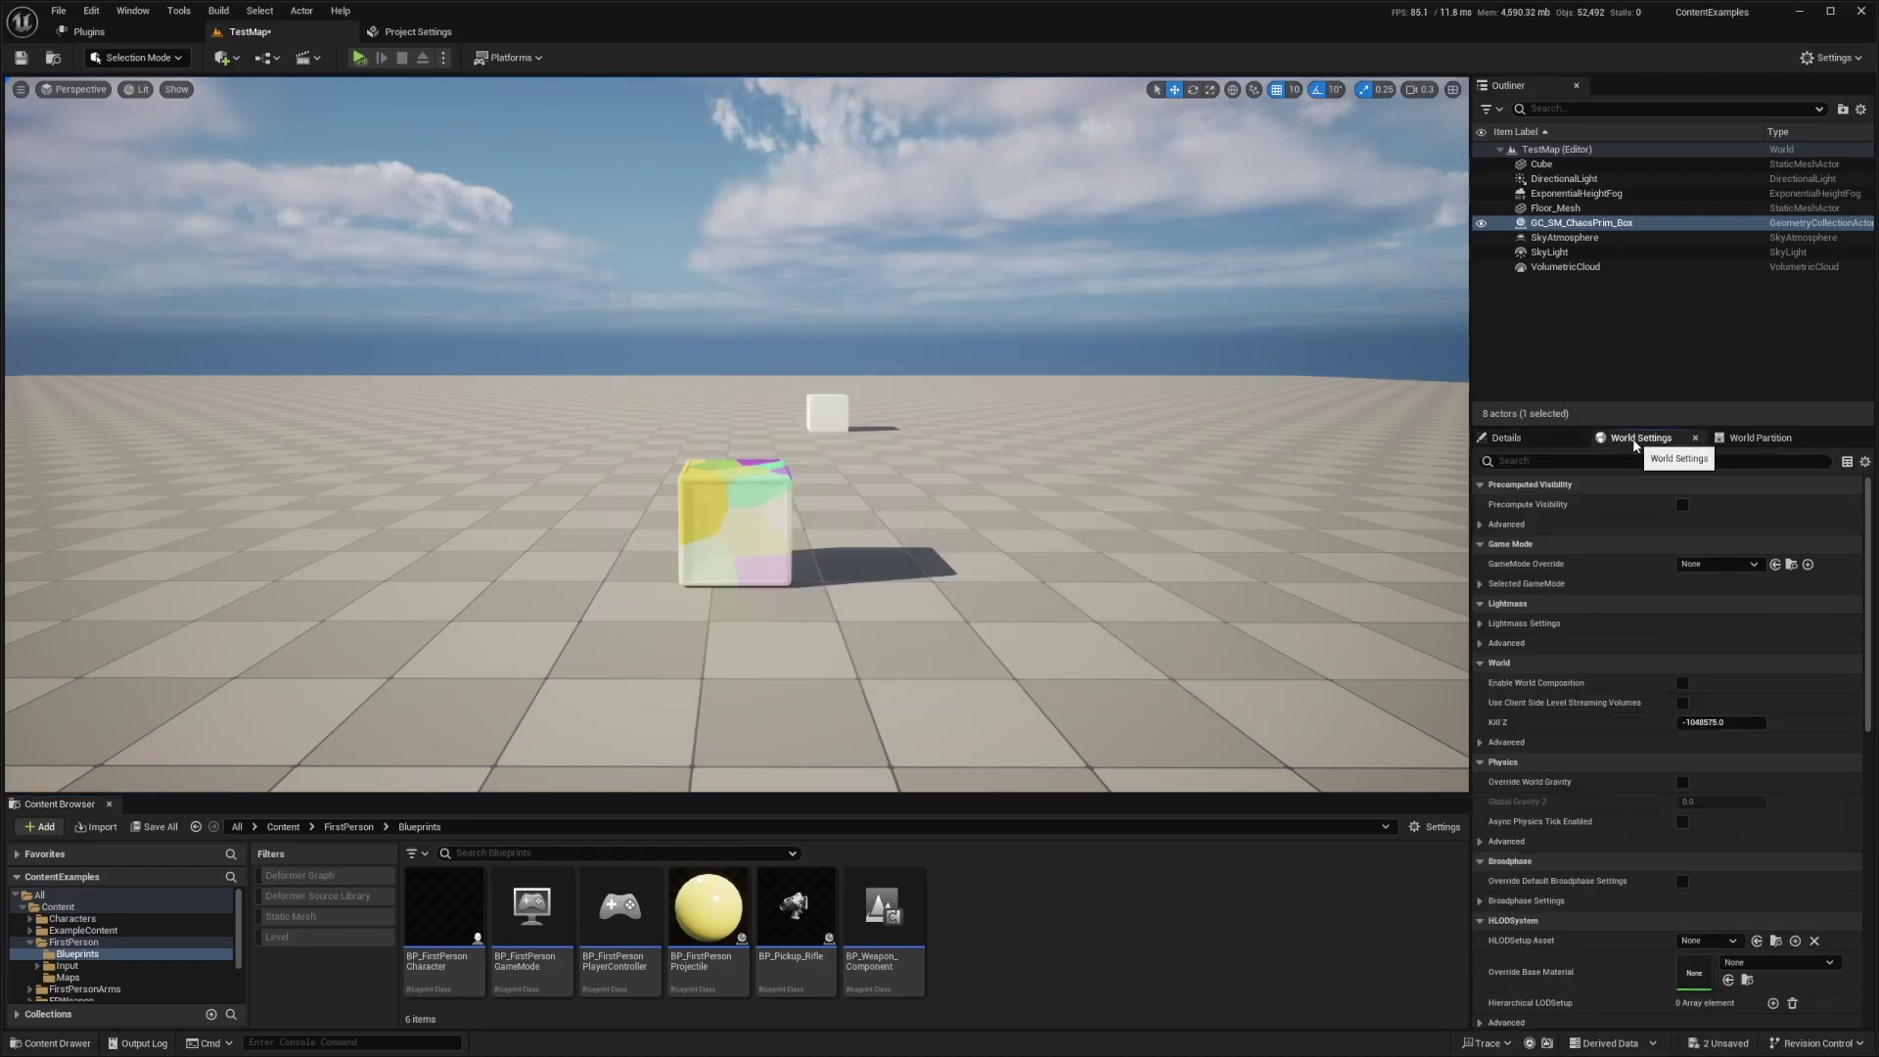
{"action": "left_click", "coordinate": [133, 10]}
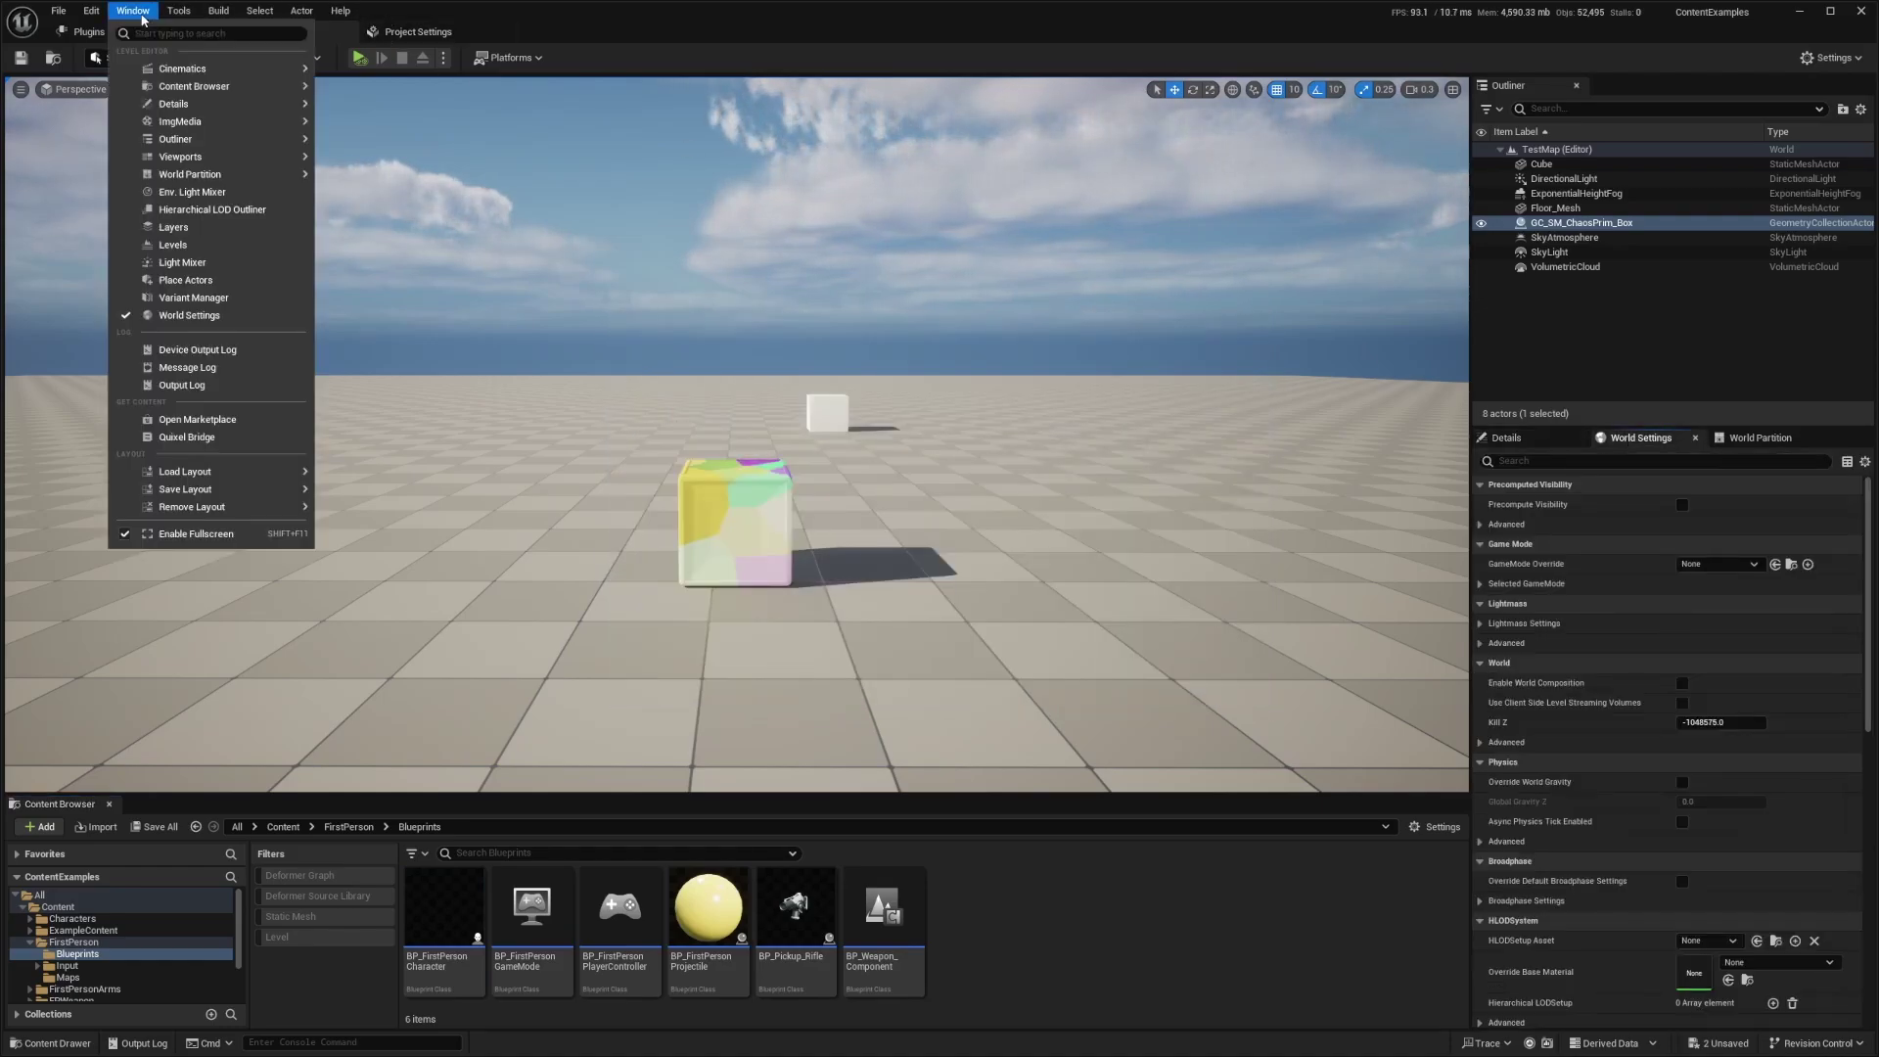
{"action": "left_click", "coordinate": [167, 317]}
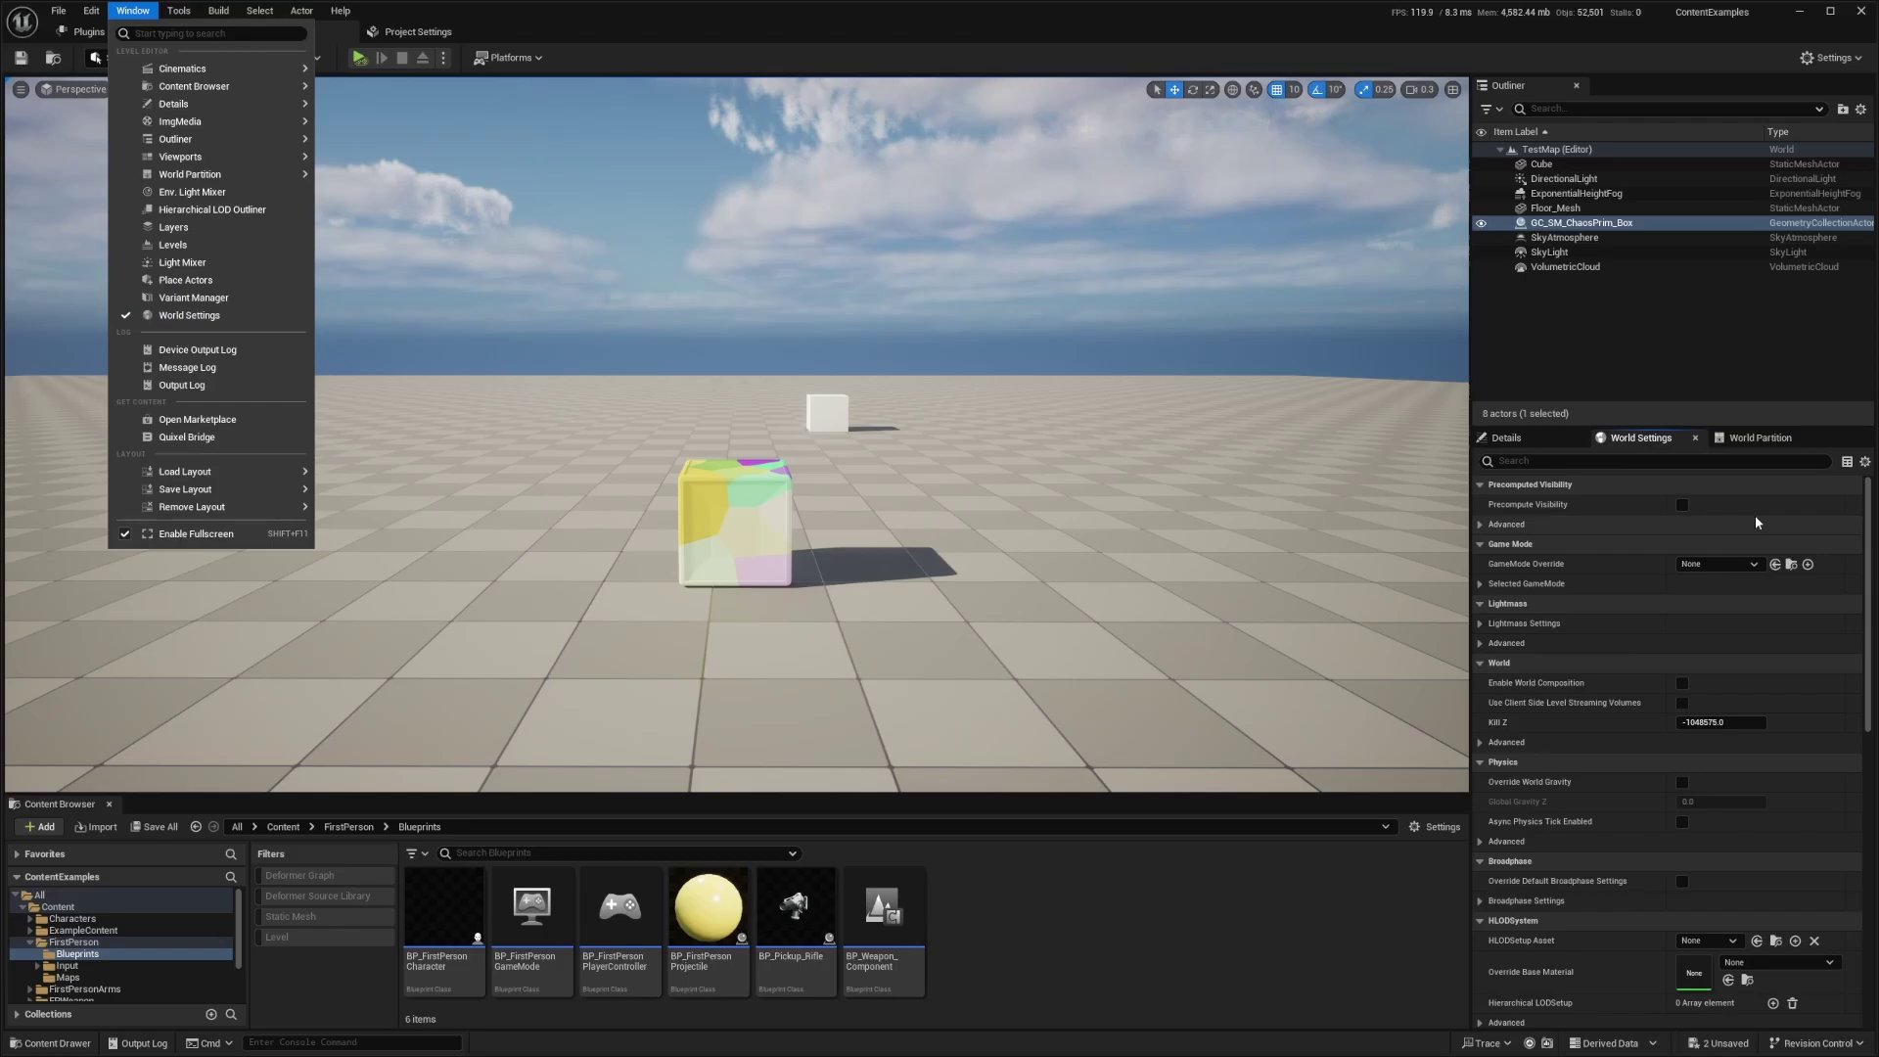
{"action": "left_click_drag", "start_coordinate": [572, 956], "coordinate": [1665, 565]}
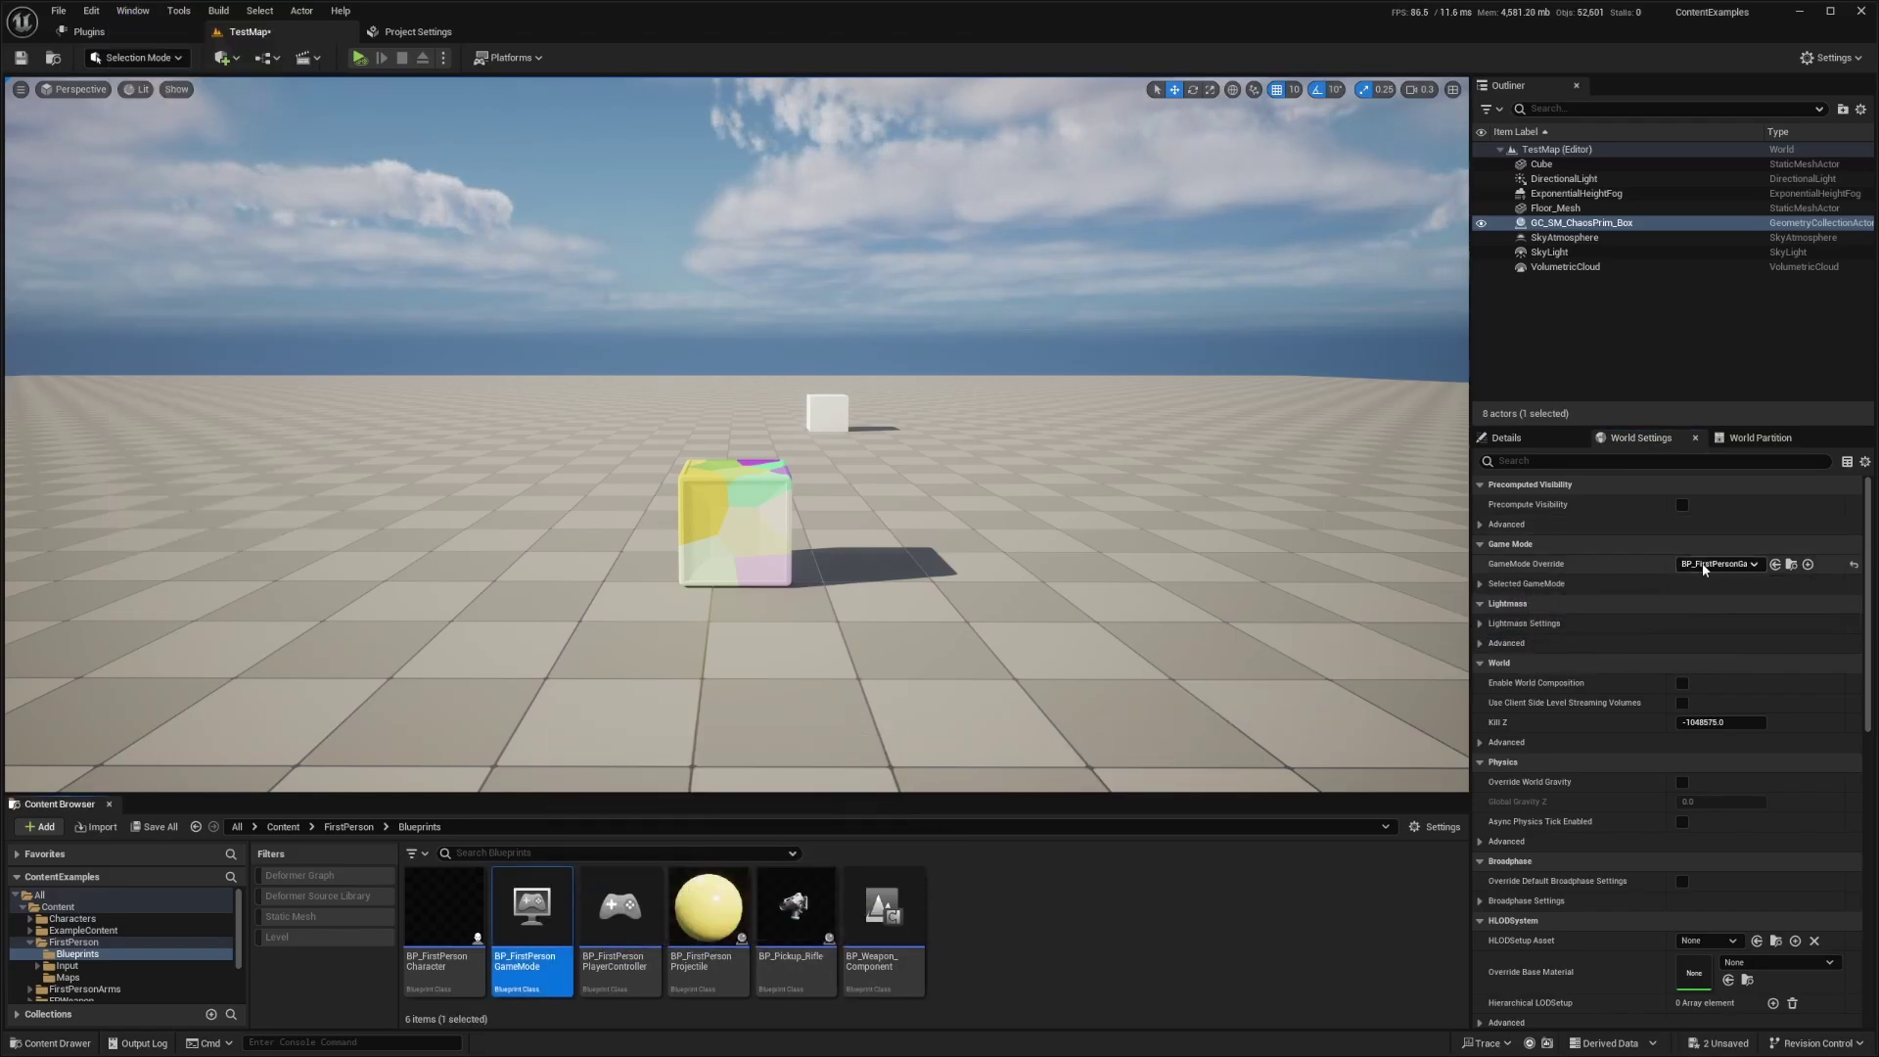
{"action": "left_click", "coordinate": [1481, 585]}
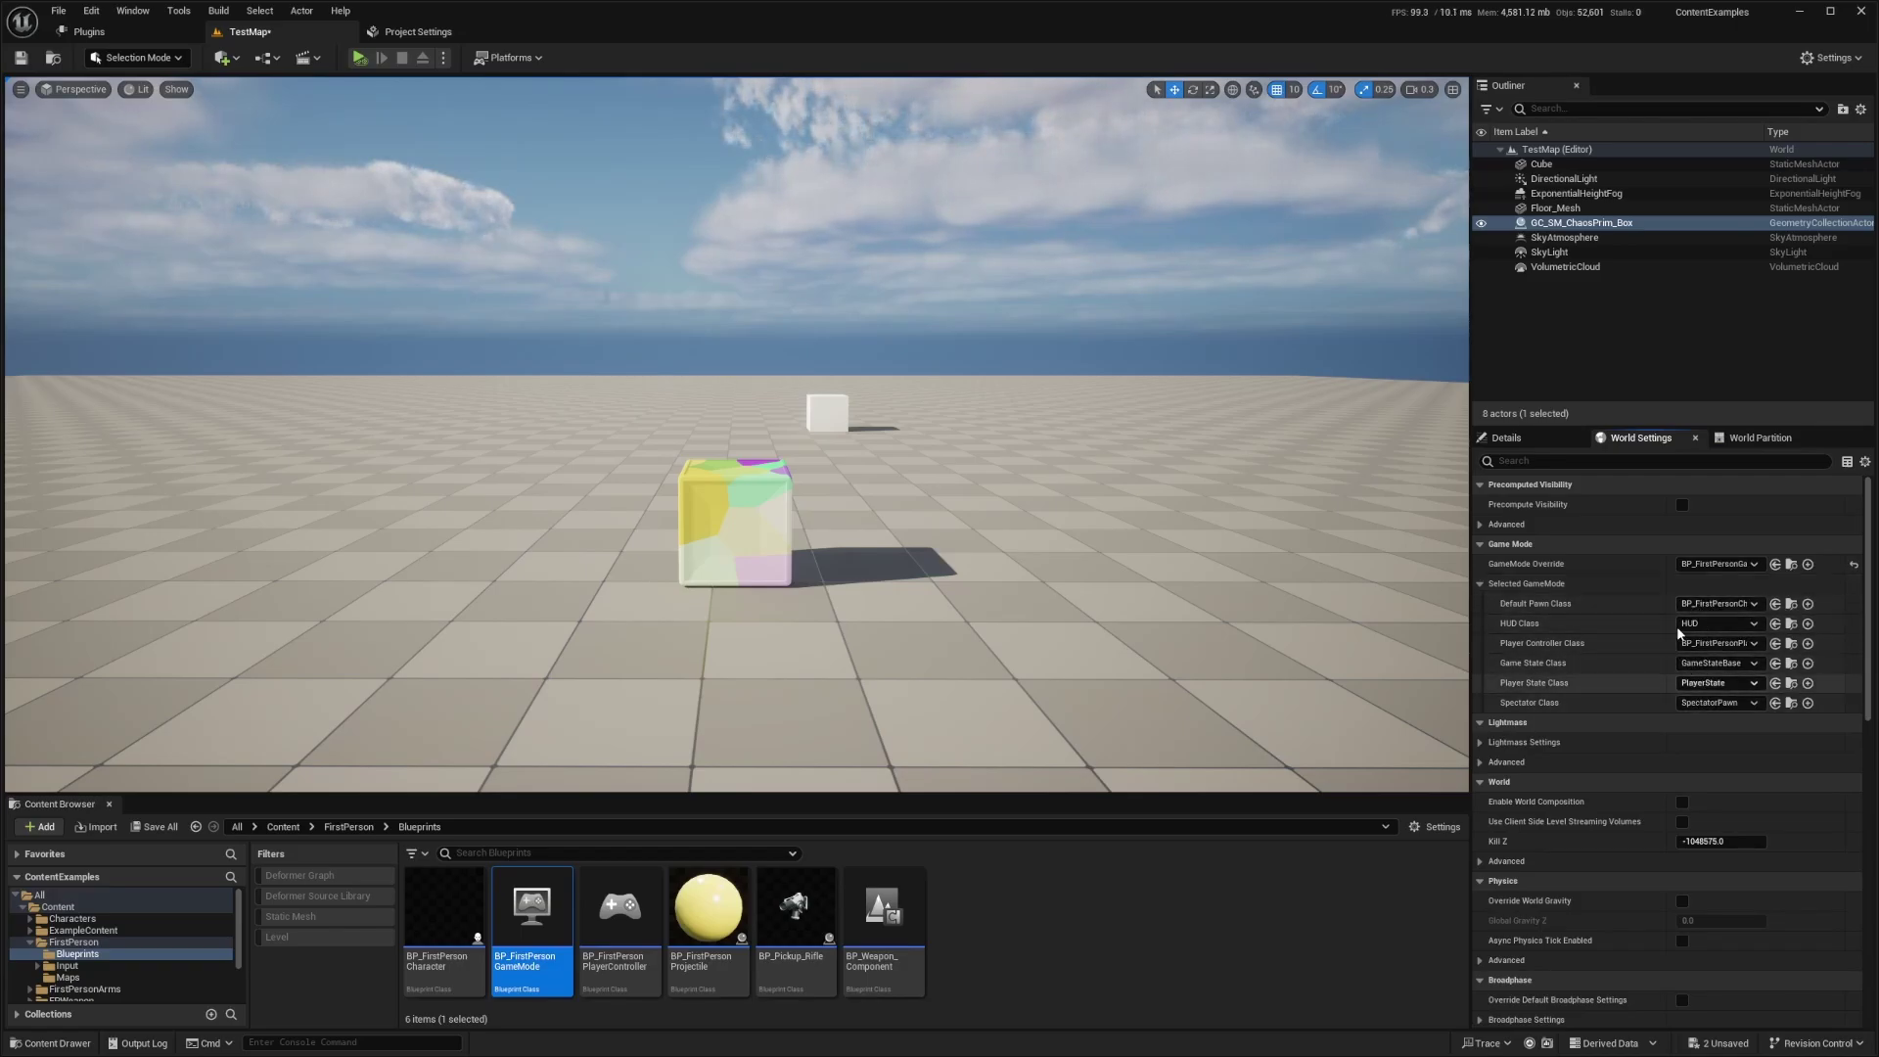
Step: Place a BP_Pickup_Rifle in the level in front of the fractured box and view it from closer
{"action": "right_click_drag", "start_coordinate": [832, 588], "coordinate": [837, 658]}
{"action": "key", "text": "s"}
{"action": "left_click_drag", "start_coordinate": [784, 893], "coordinate": [746, 529]}
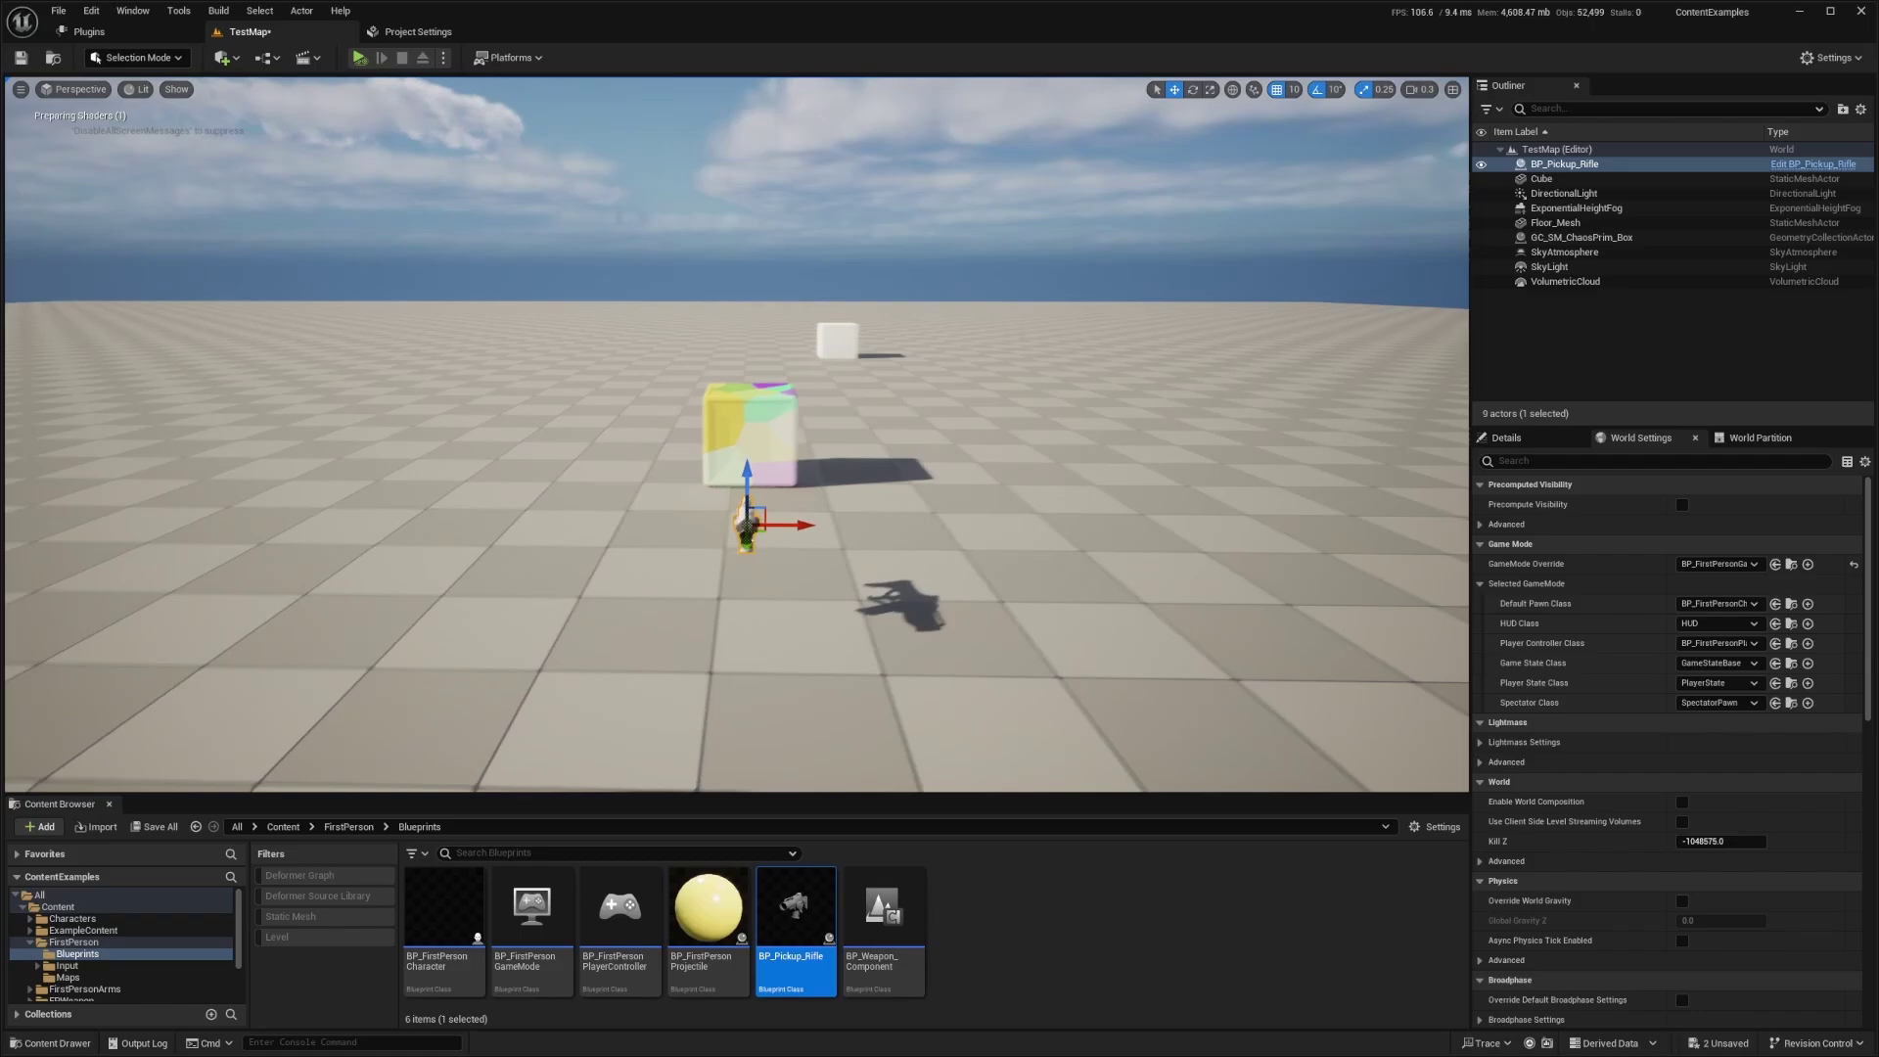
{"action": "key", "text": "q"}
{"action": "right_click_drag", "start_coordinate": [746, 529], "coordinate": [745, 520]}
{"action": "key", "text": "w"}
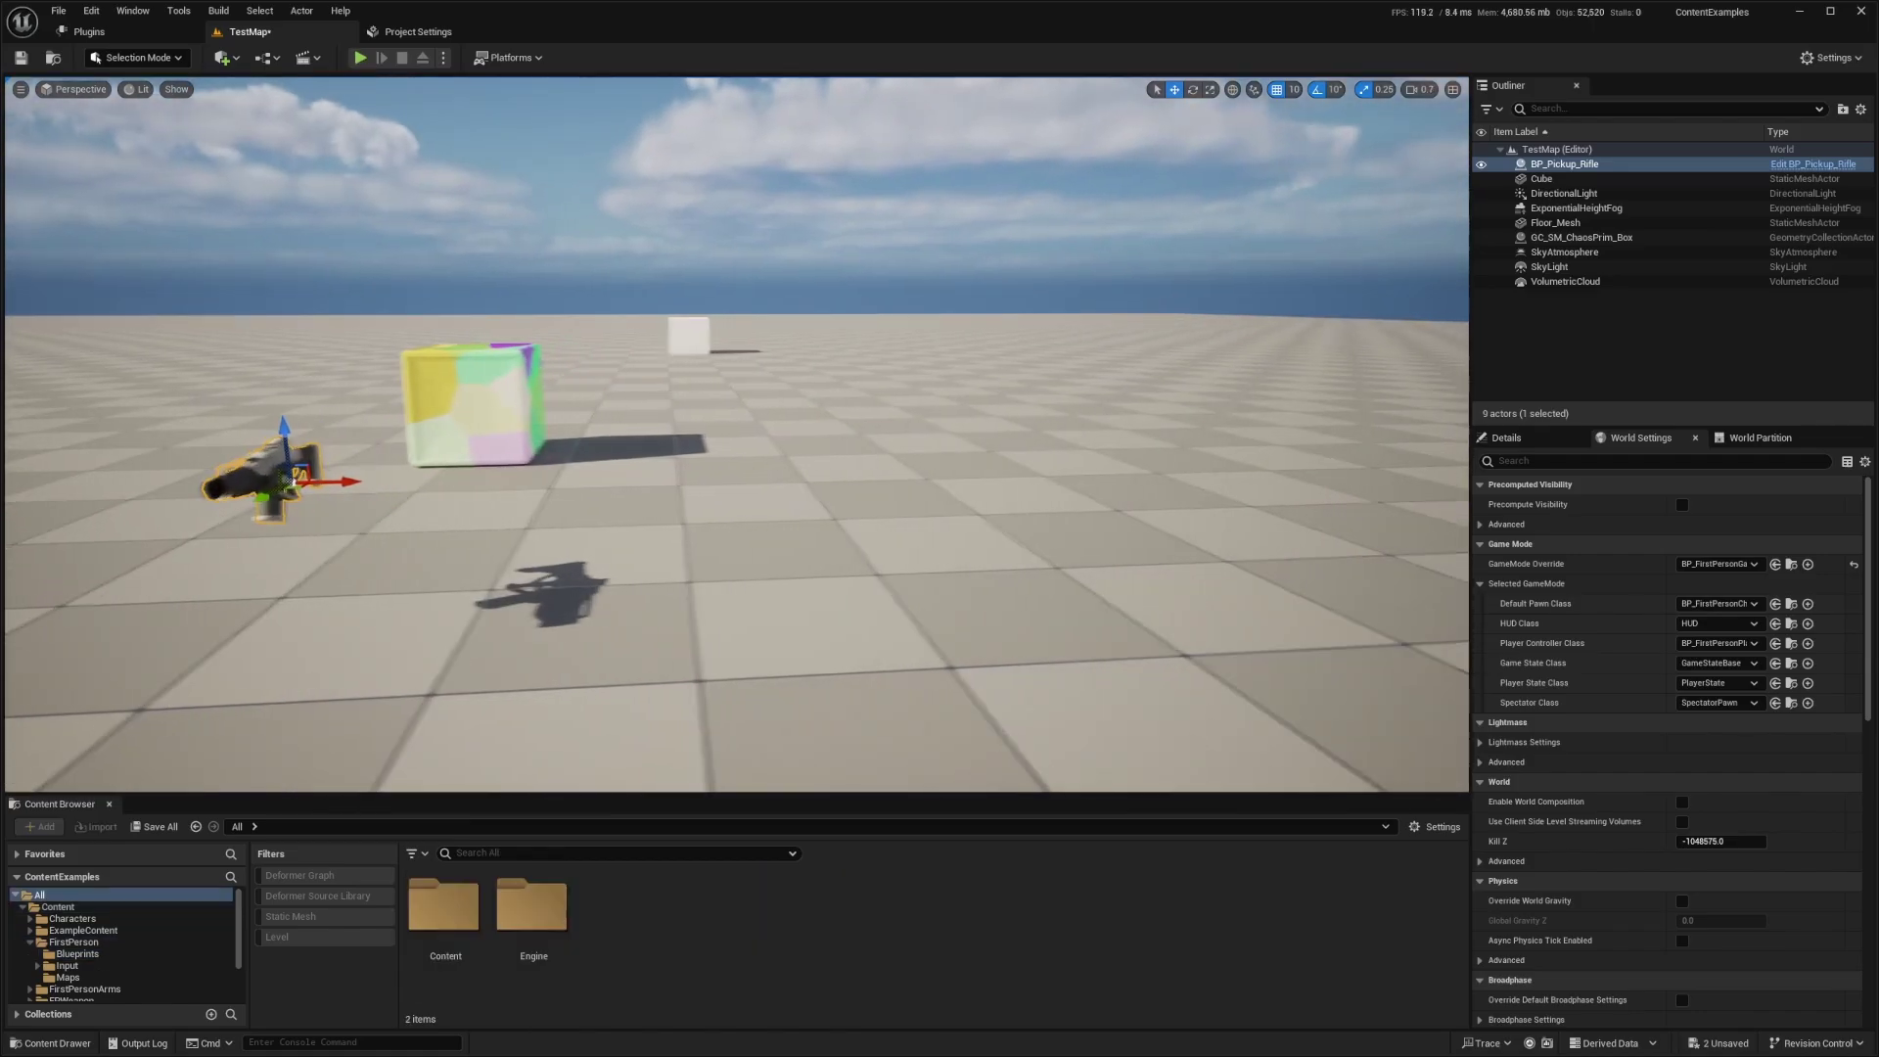
{"action": "right_click_drag", "start_coordinate": [15, 585], "coordinate": [39, 584]}
{"action": "key", "text": "a"}
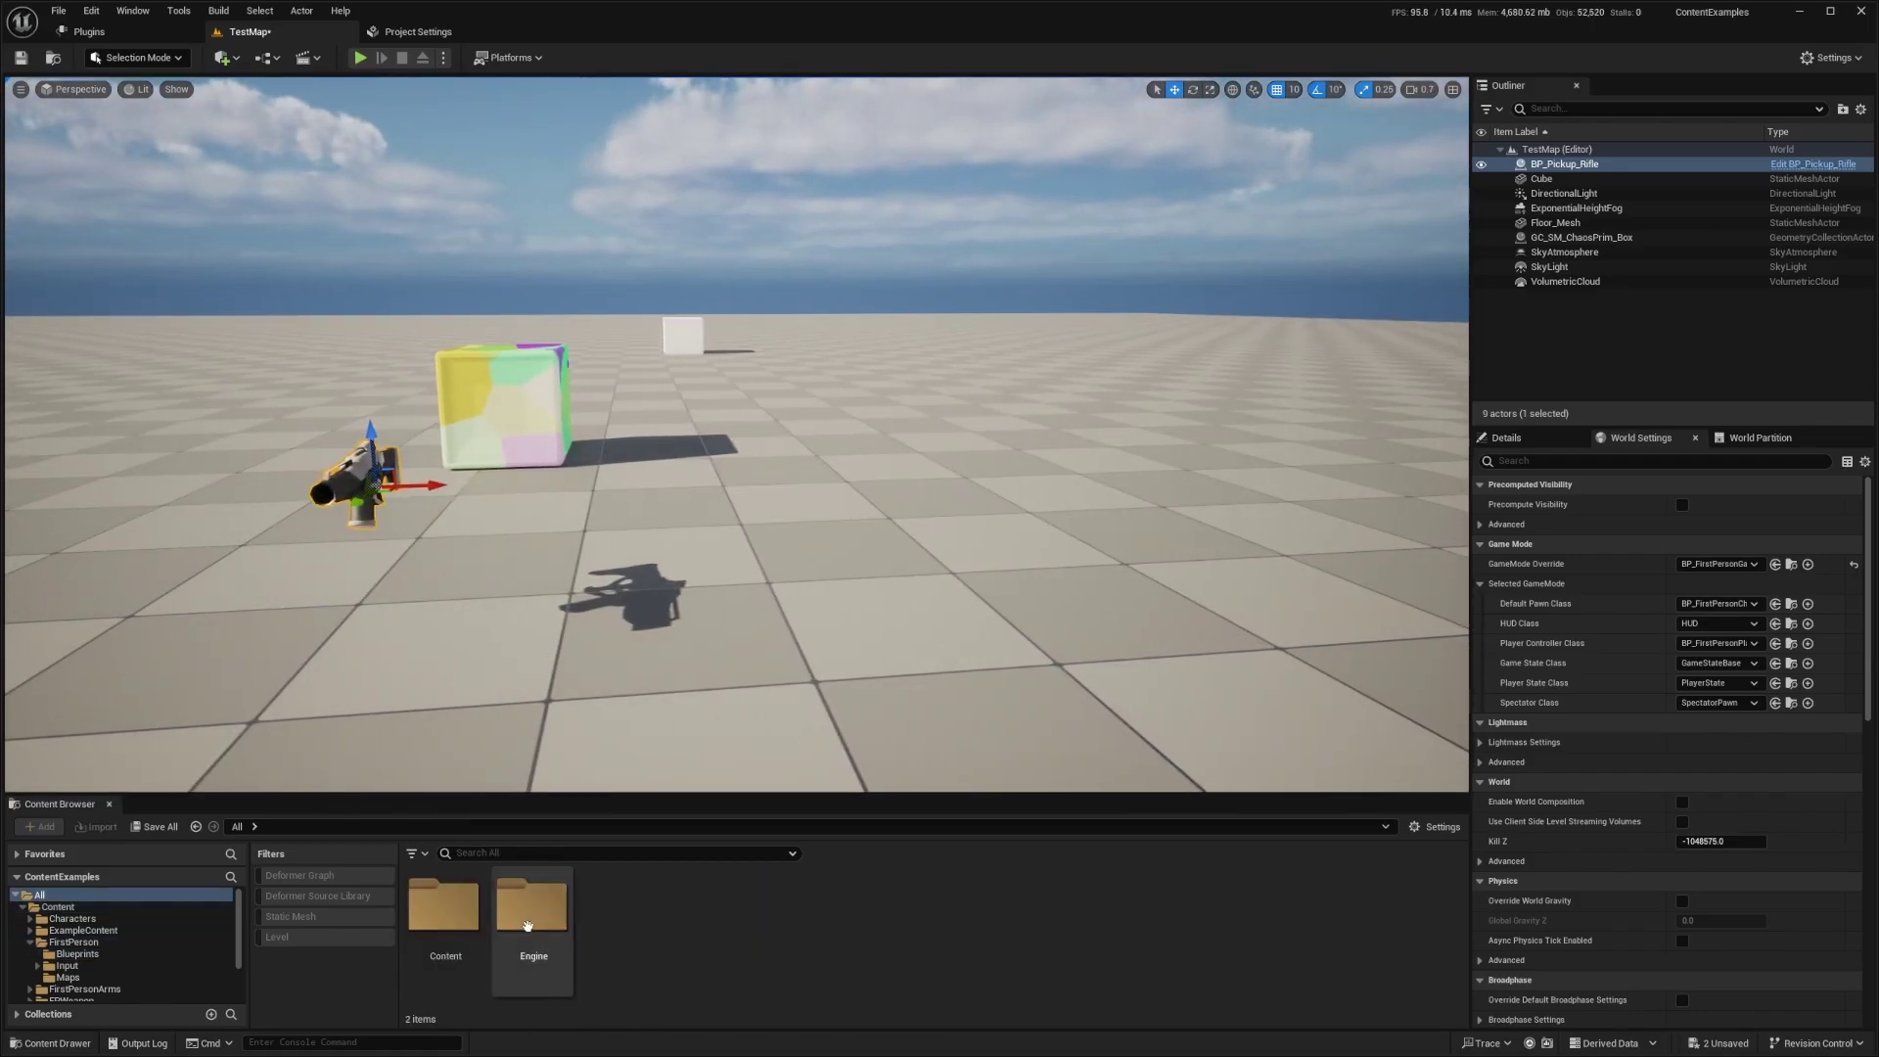
Step: Open the BP_FirstPersonProjectile blueprint docked in the main window and delete every Event Graph node connected after Event Hit
{"action": "key", "text": "ctrl+b"}
{"action": "double_click", "coordinate": [737, 918]}
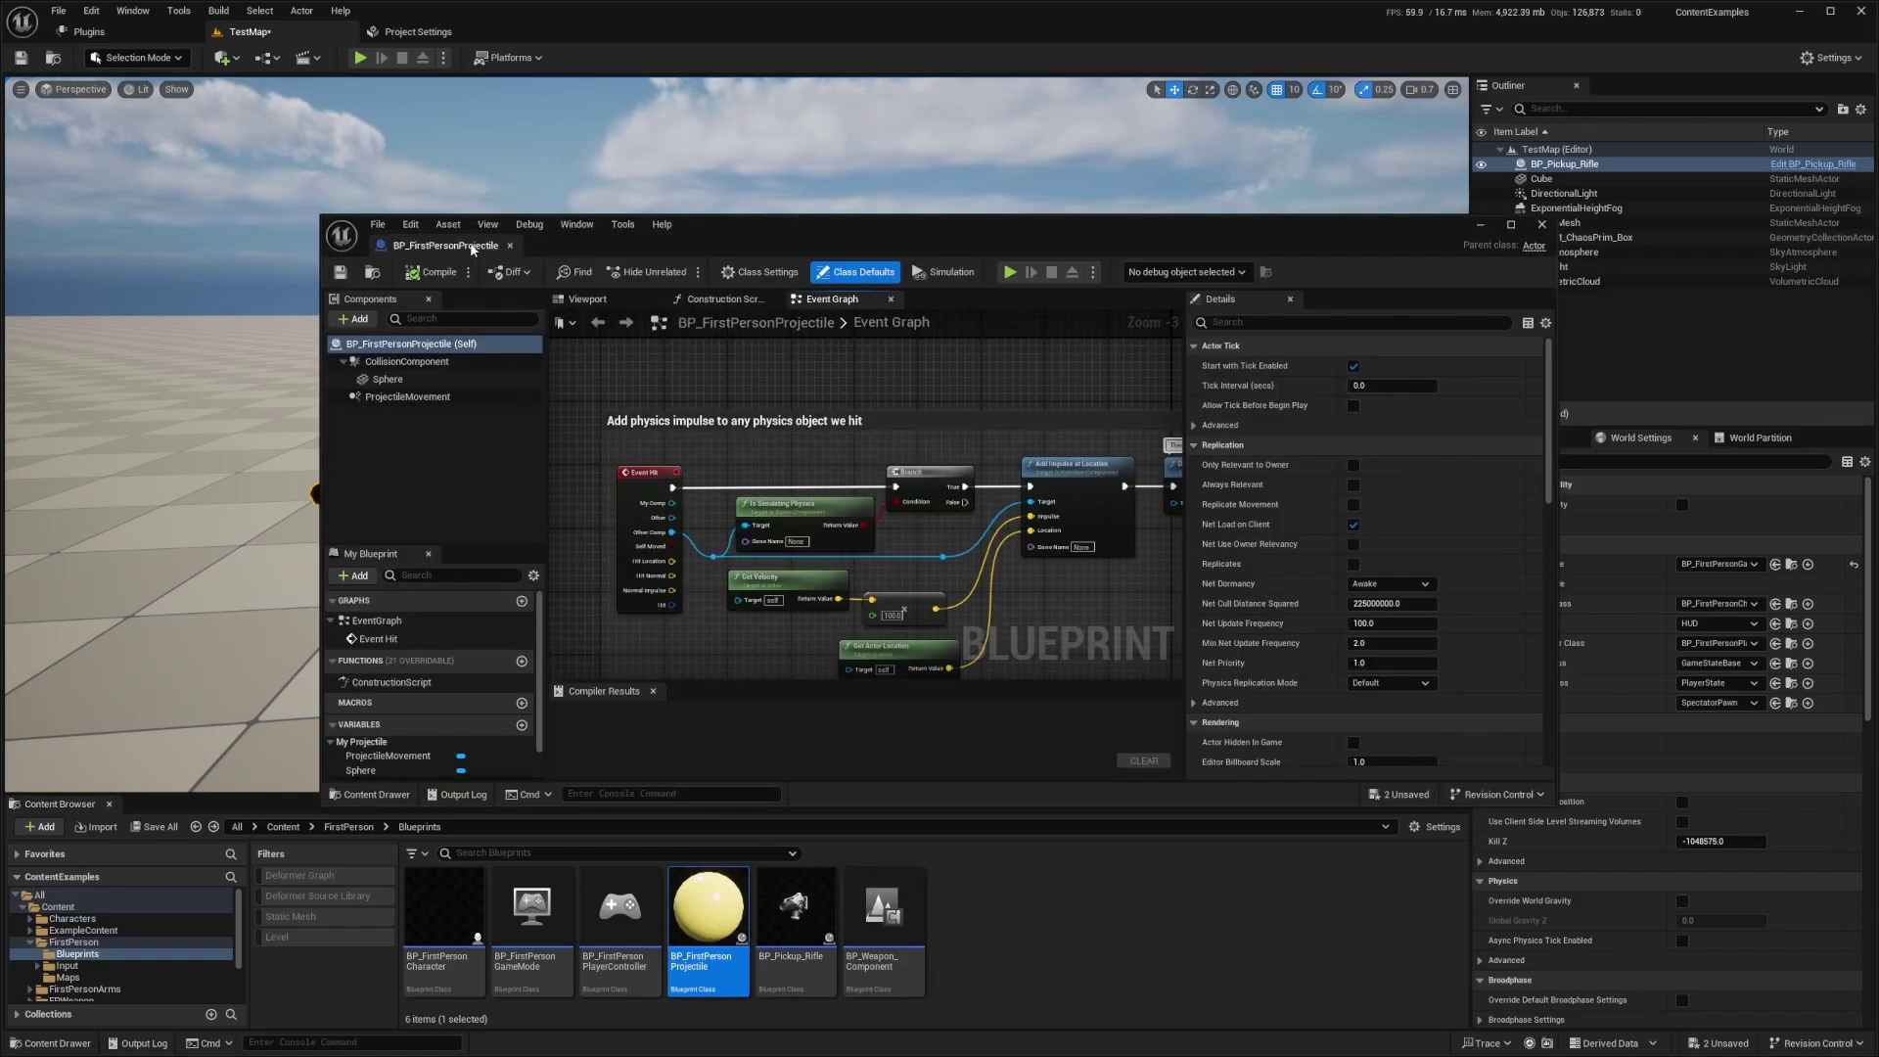
{"action": "left_click_drag", "start_coordinate": [472, 248], "coordinate": [449, 27]}
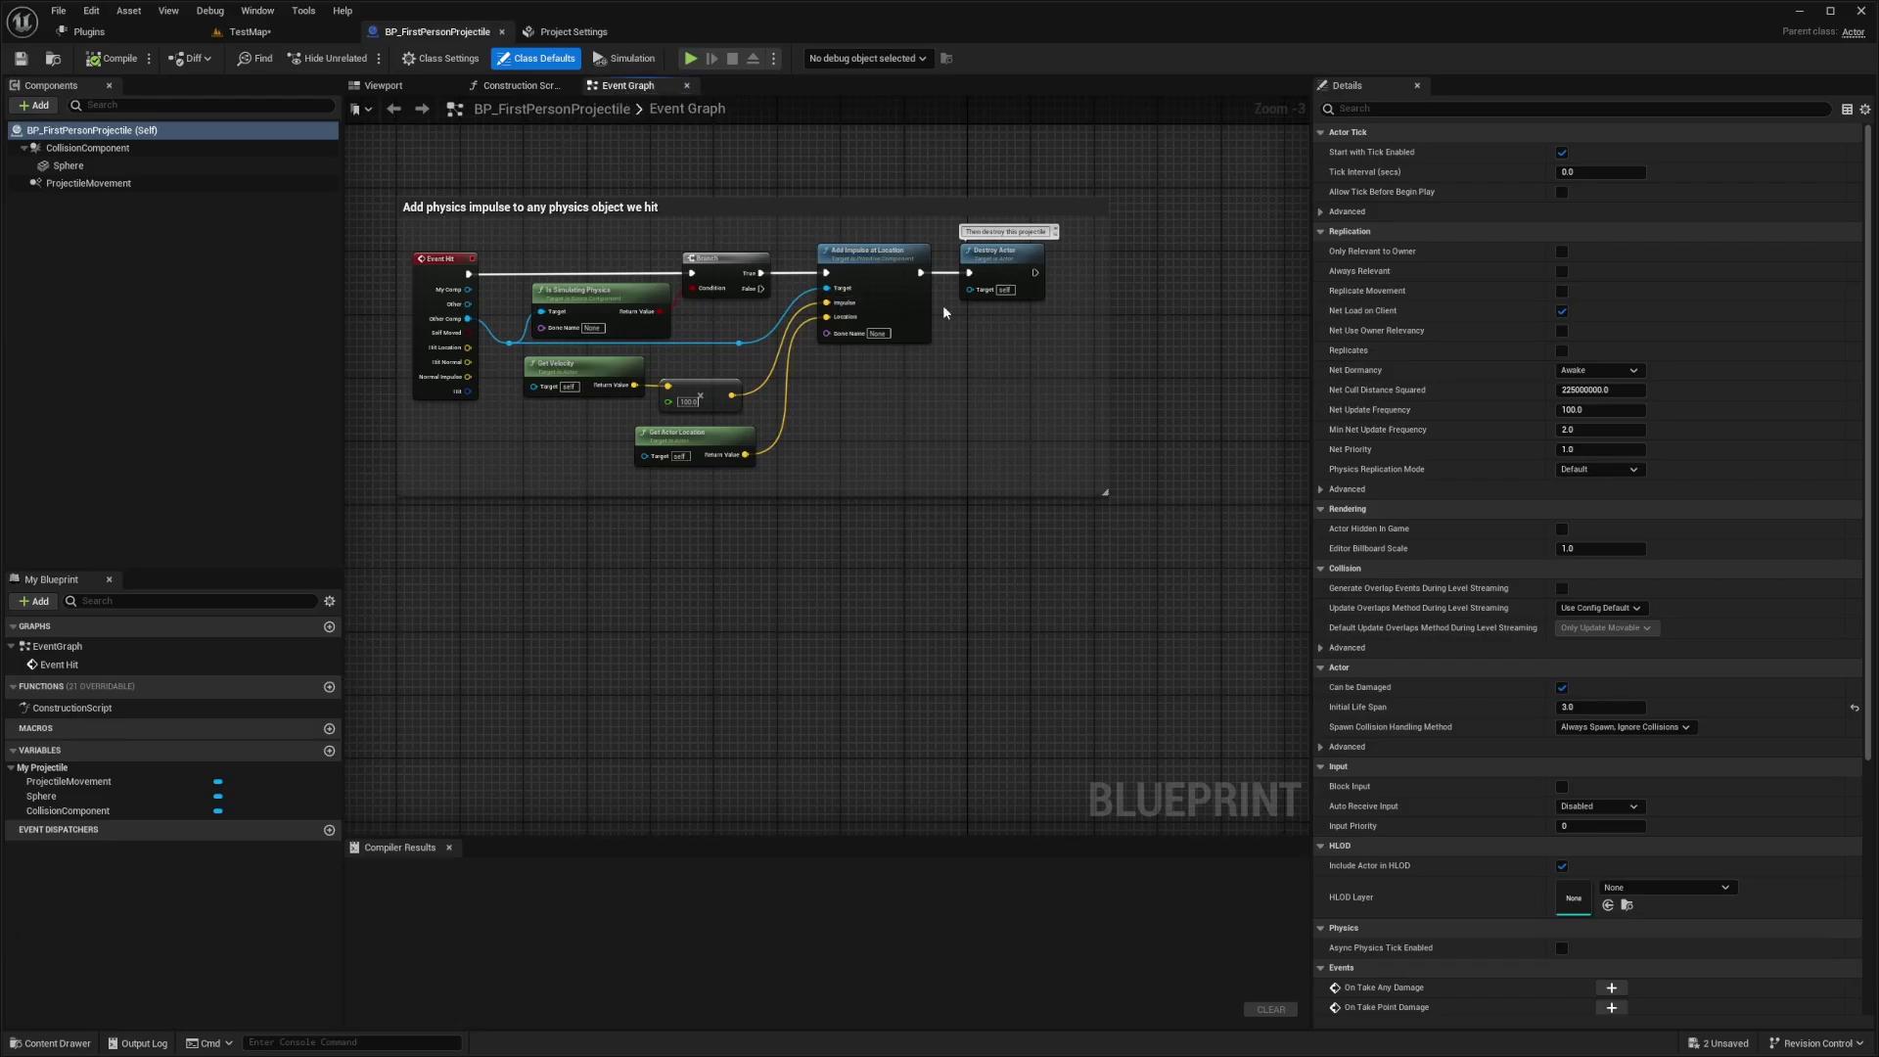
{"action": "left_click_drag", "start_coordinate": [1016, 298], "coordinate": [556, 460]}
{"action": "key", "text": "Delete"}
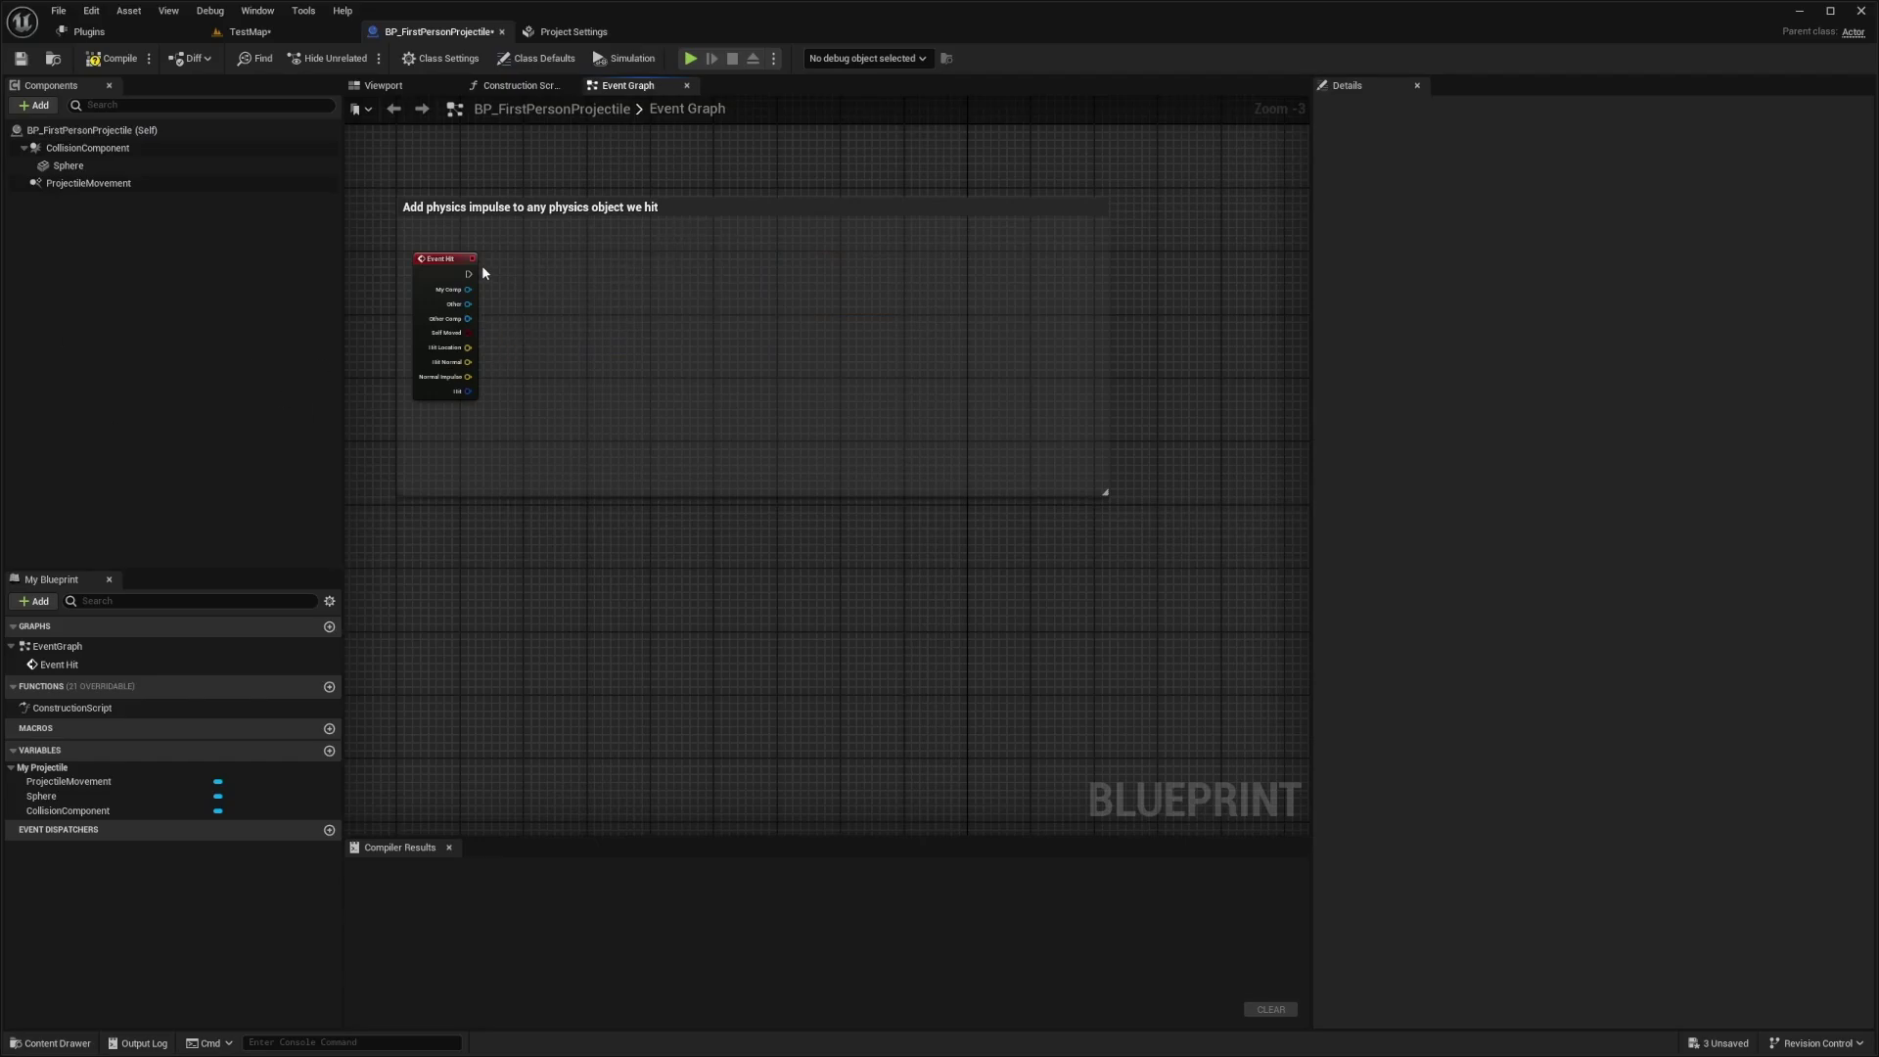
Step: Connect a Spawn Actor from Class node to Event Hit's execution output, with FS_MasterField as its class
{"action": "scroll", "coordinate": [483, 274], "scroll_direction": "up", "scroll_amount": 3}
{"action": "left_click_drag", "start_coordinate": [544, 284], "coordinate": [589, 289]}
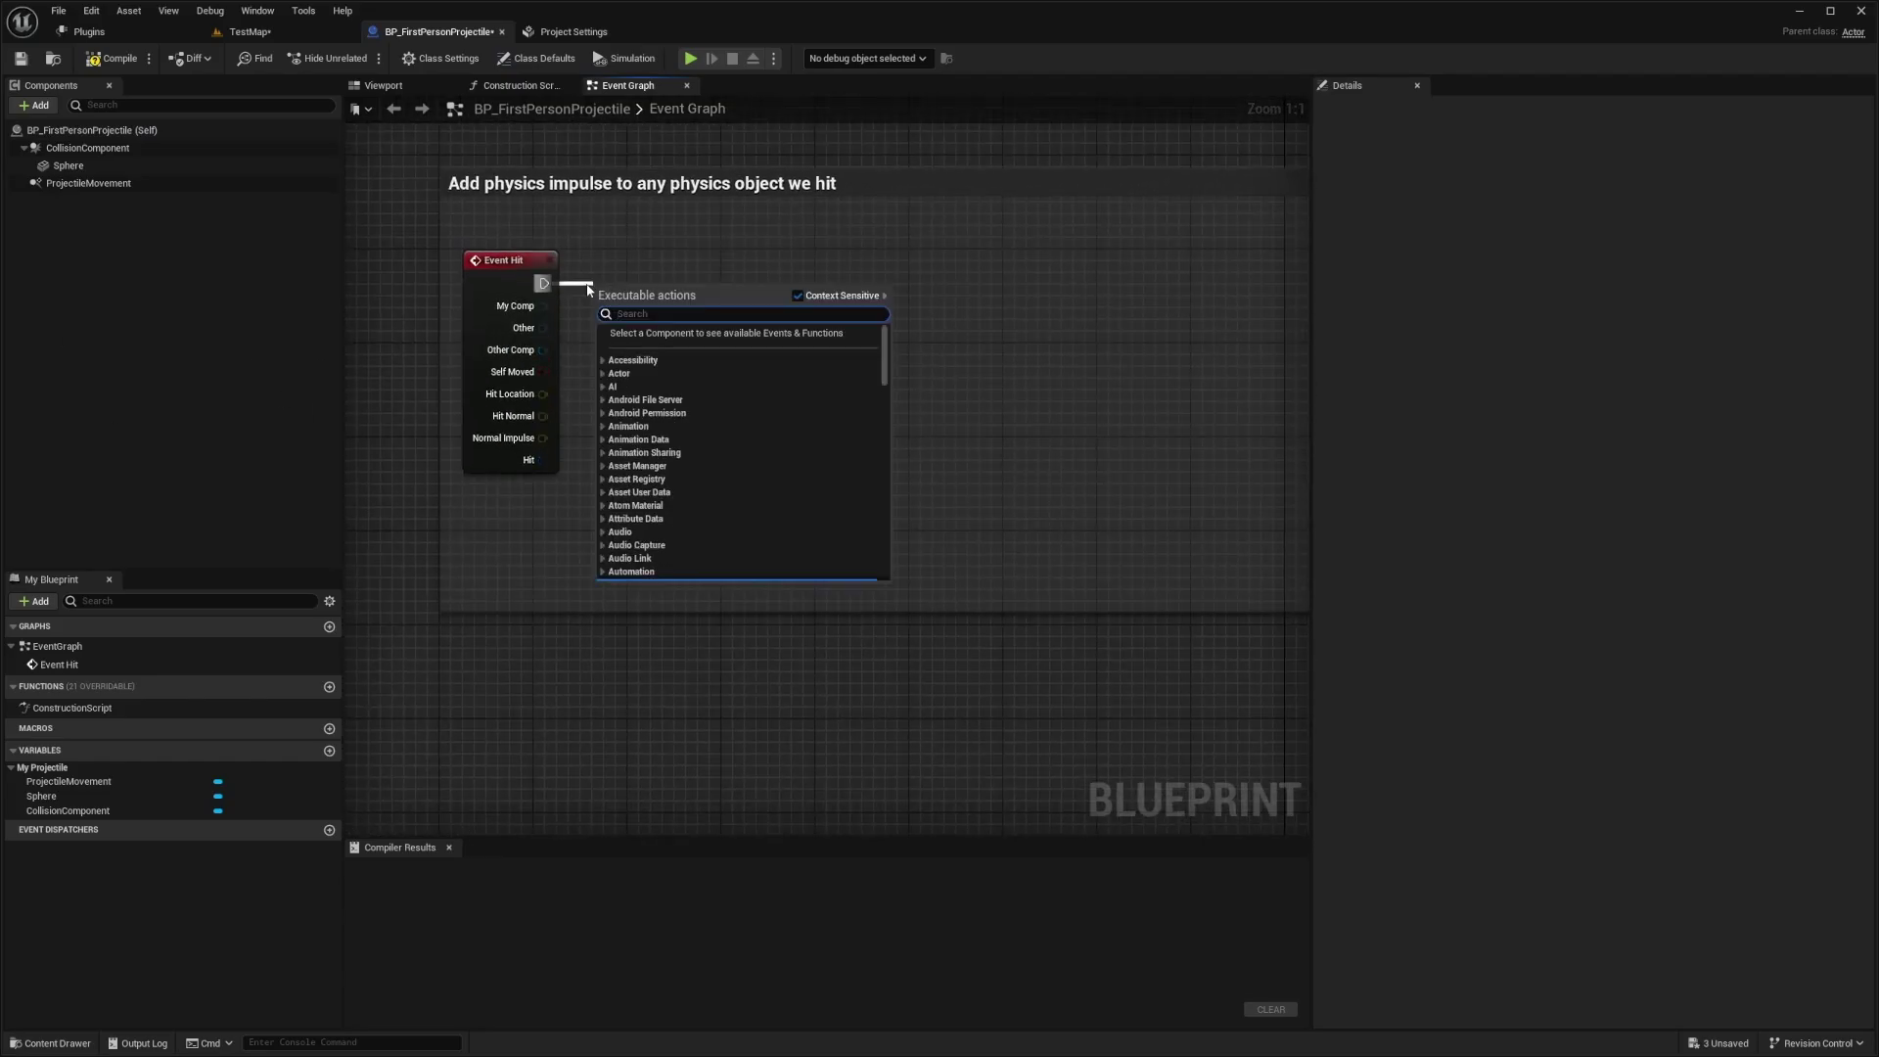
{"action": "type", "text": "spawn actor"}
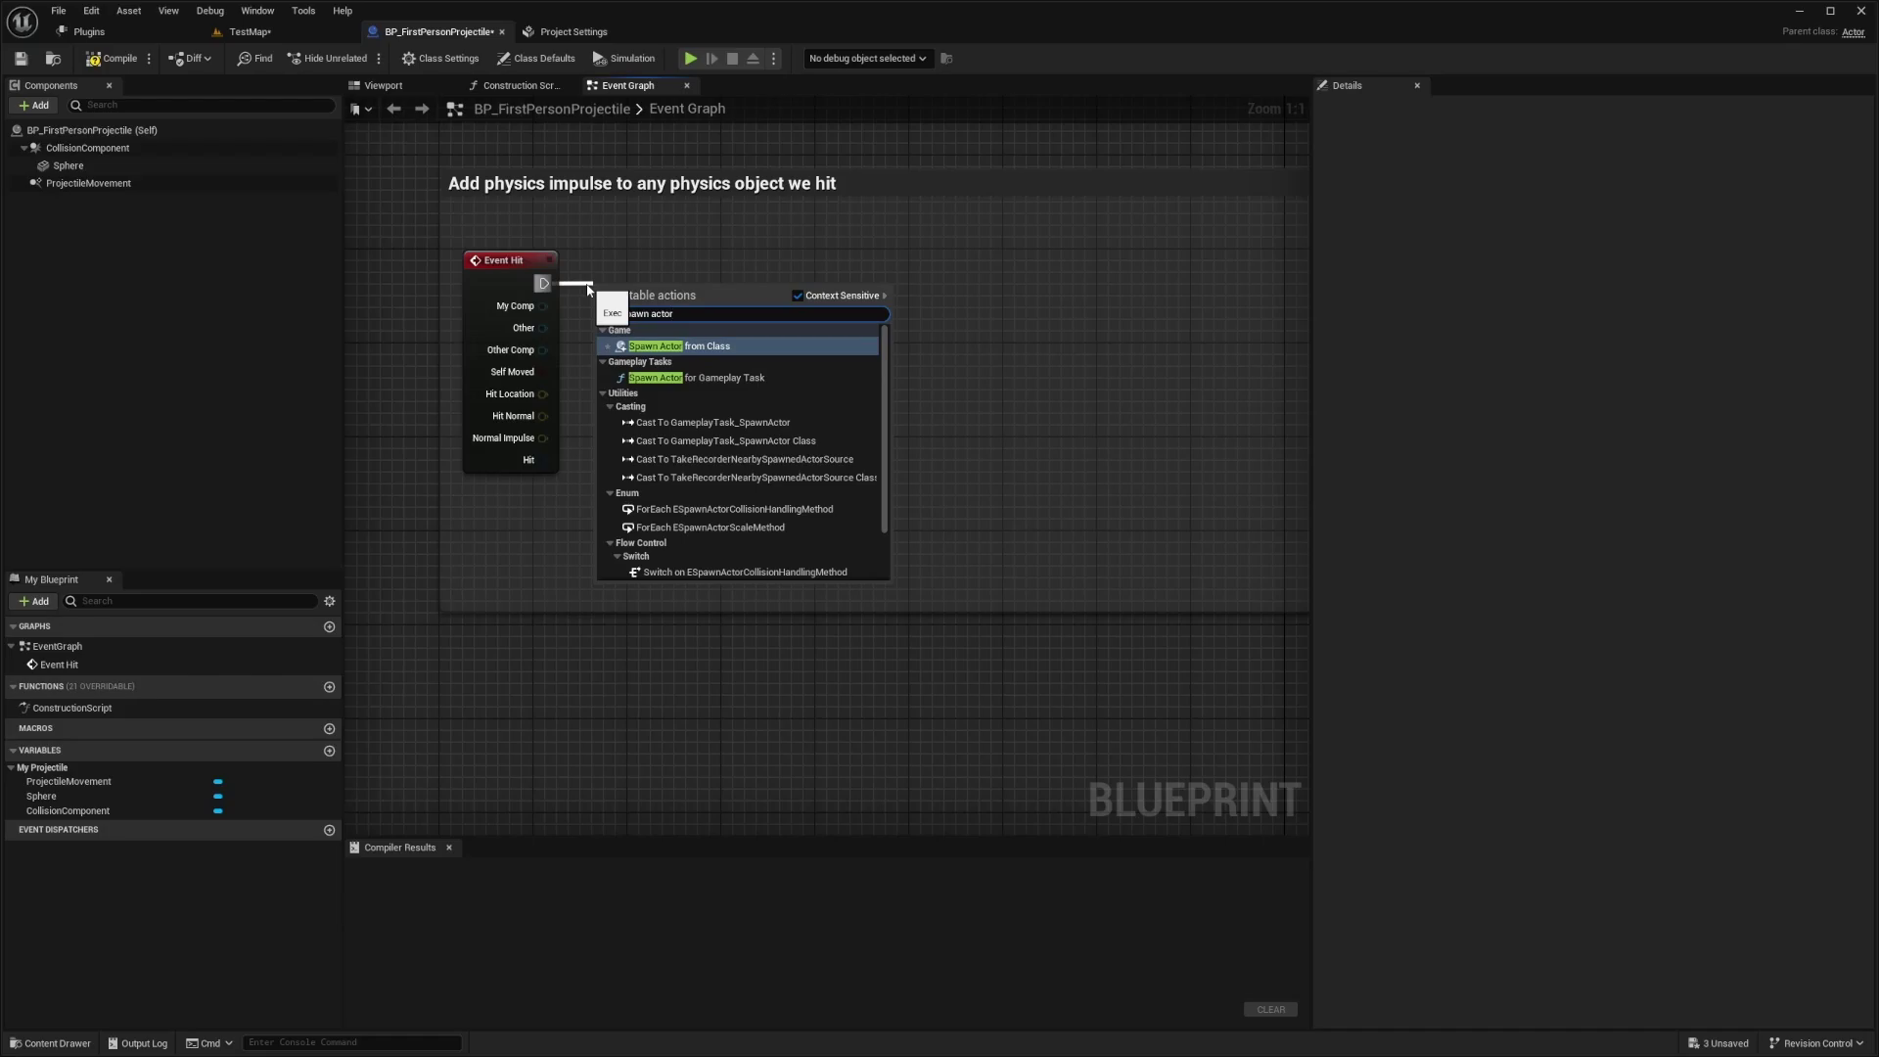
{"action": "key", "text": "Return"}
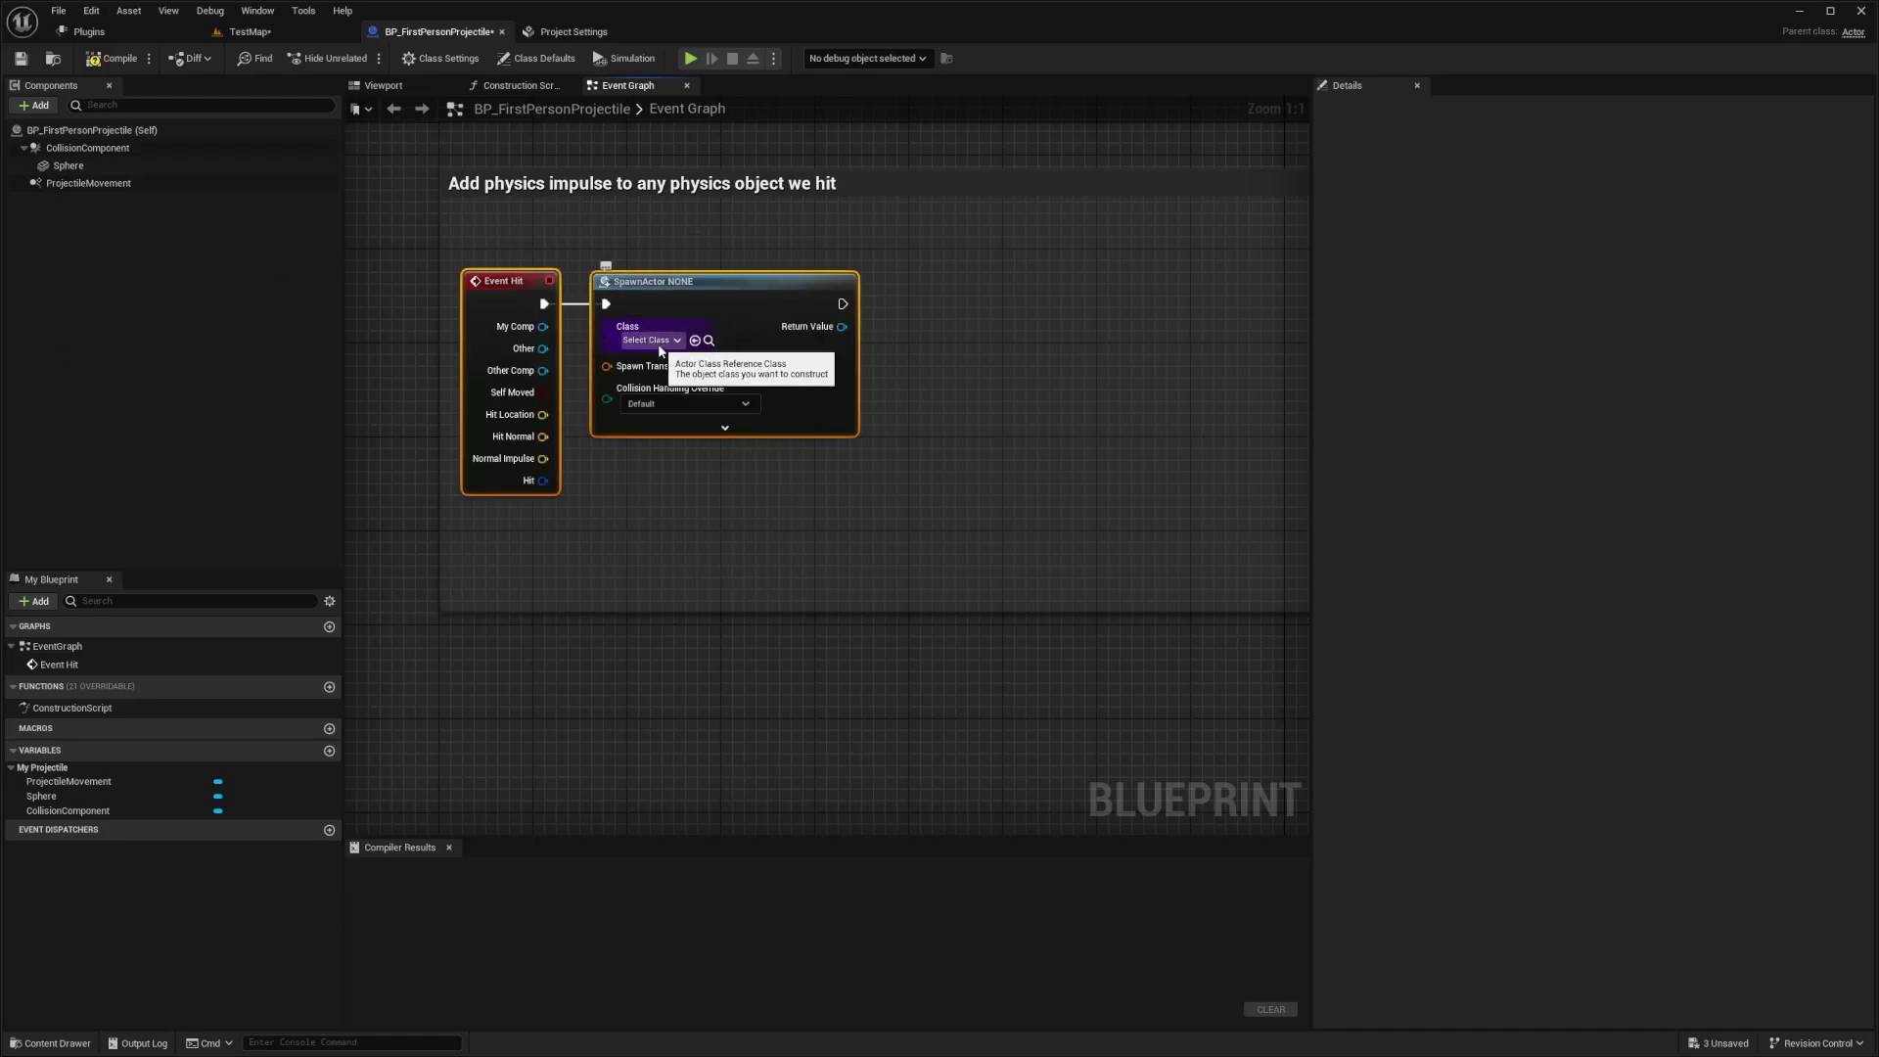
{"action": "left_click", "coordinate": [650, 340]}
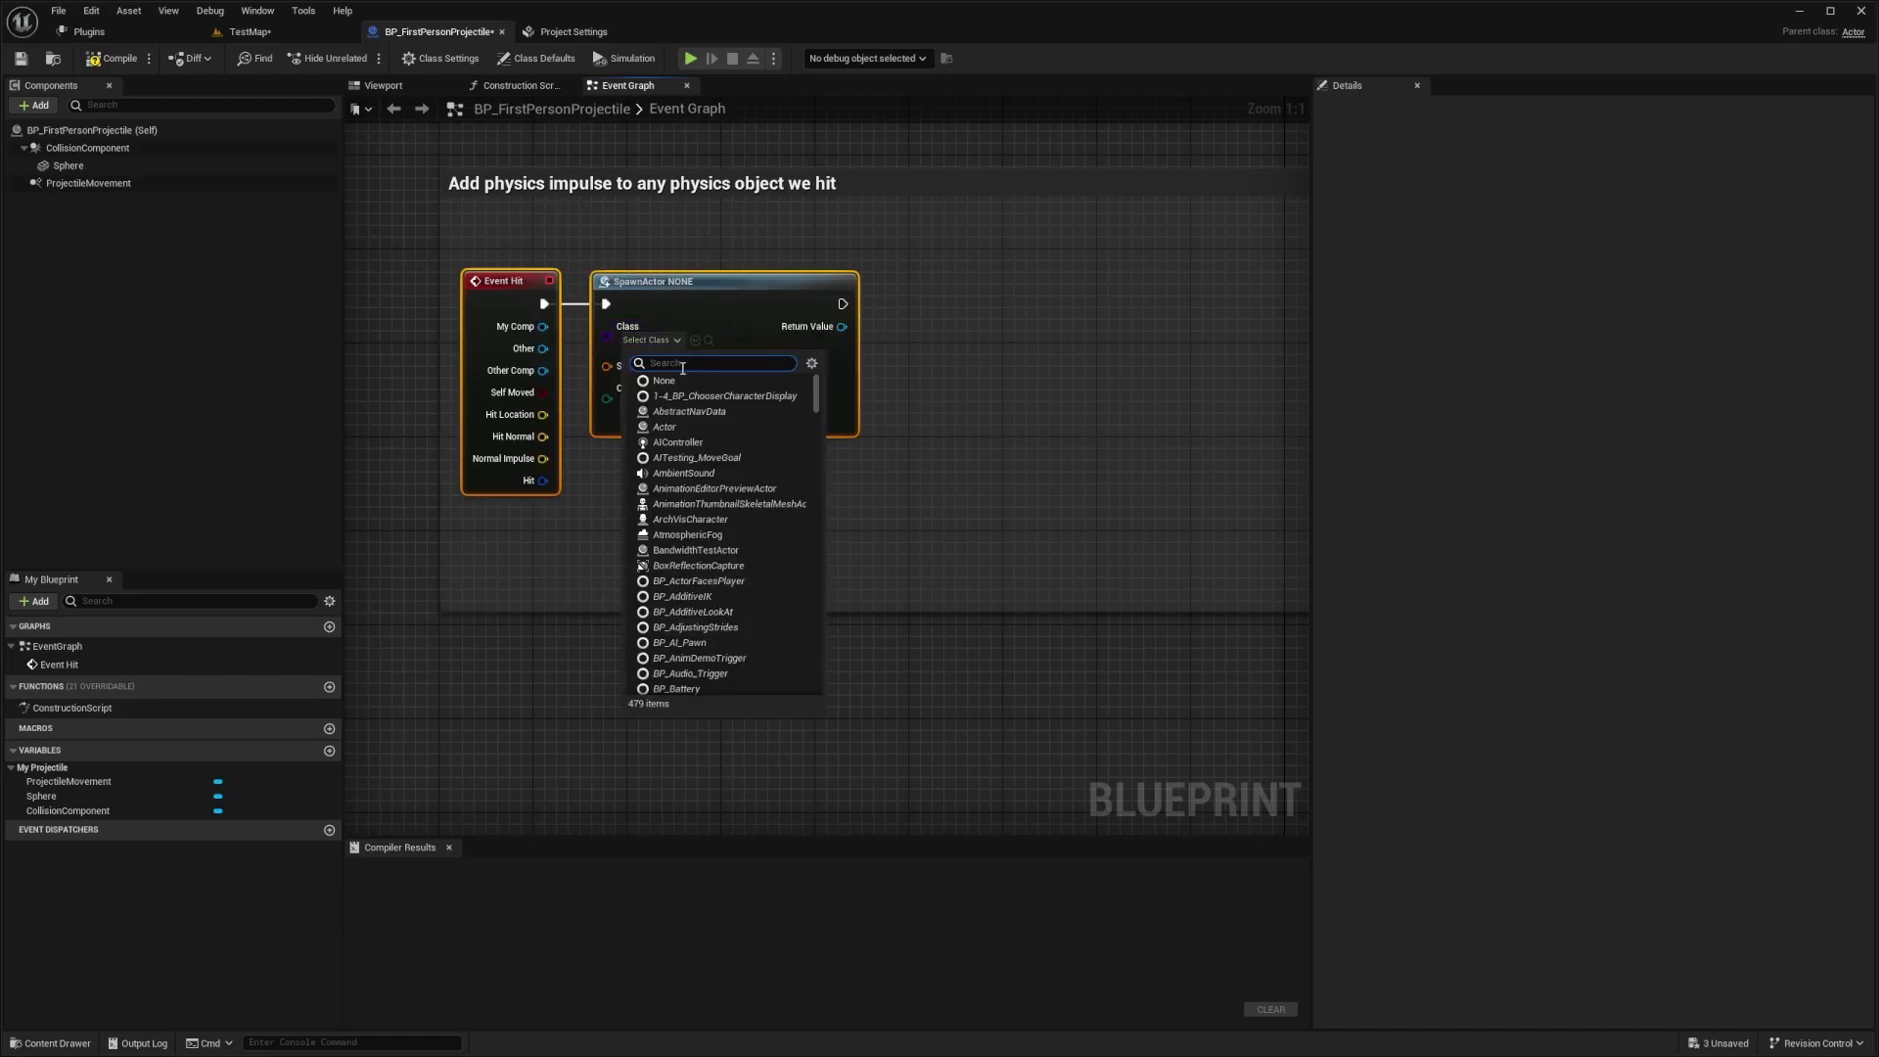
{"action": "type", "text": "FS_Ma"}
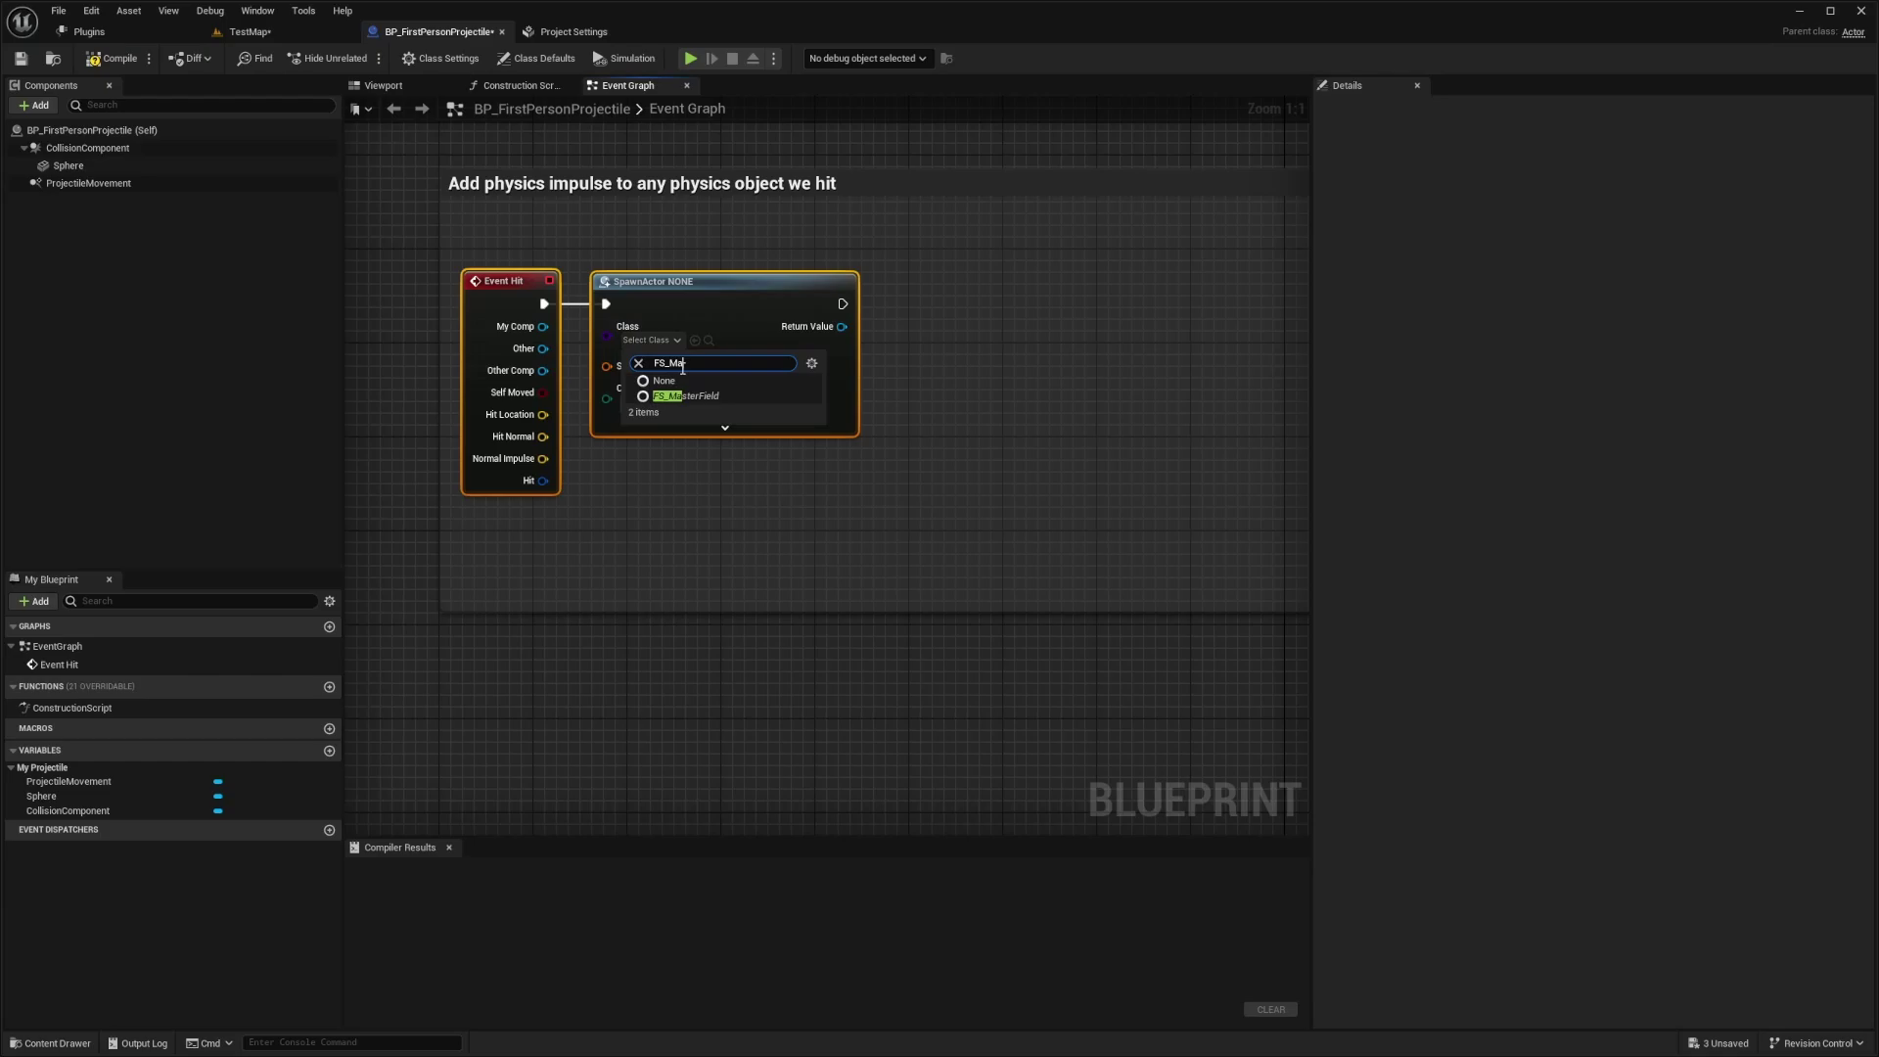
{"action": "left_click", "coordinate": [686, 396]}
{"action": "mouse_move", "coordinate": [843, 303]}
{"action": "left_mouse_down"}
{"action": "mouse_move", "coordinate": [920, 323]}
{"action": "mouse_move", "coordinate": [810, 320]}
{"action": "left_mouse_up"}
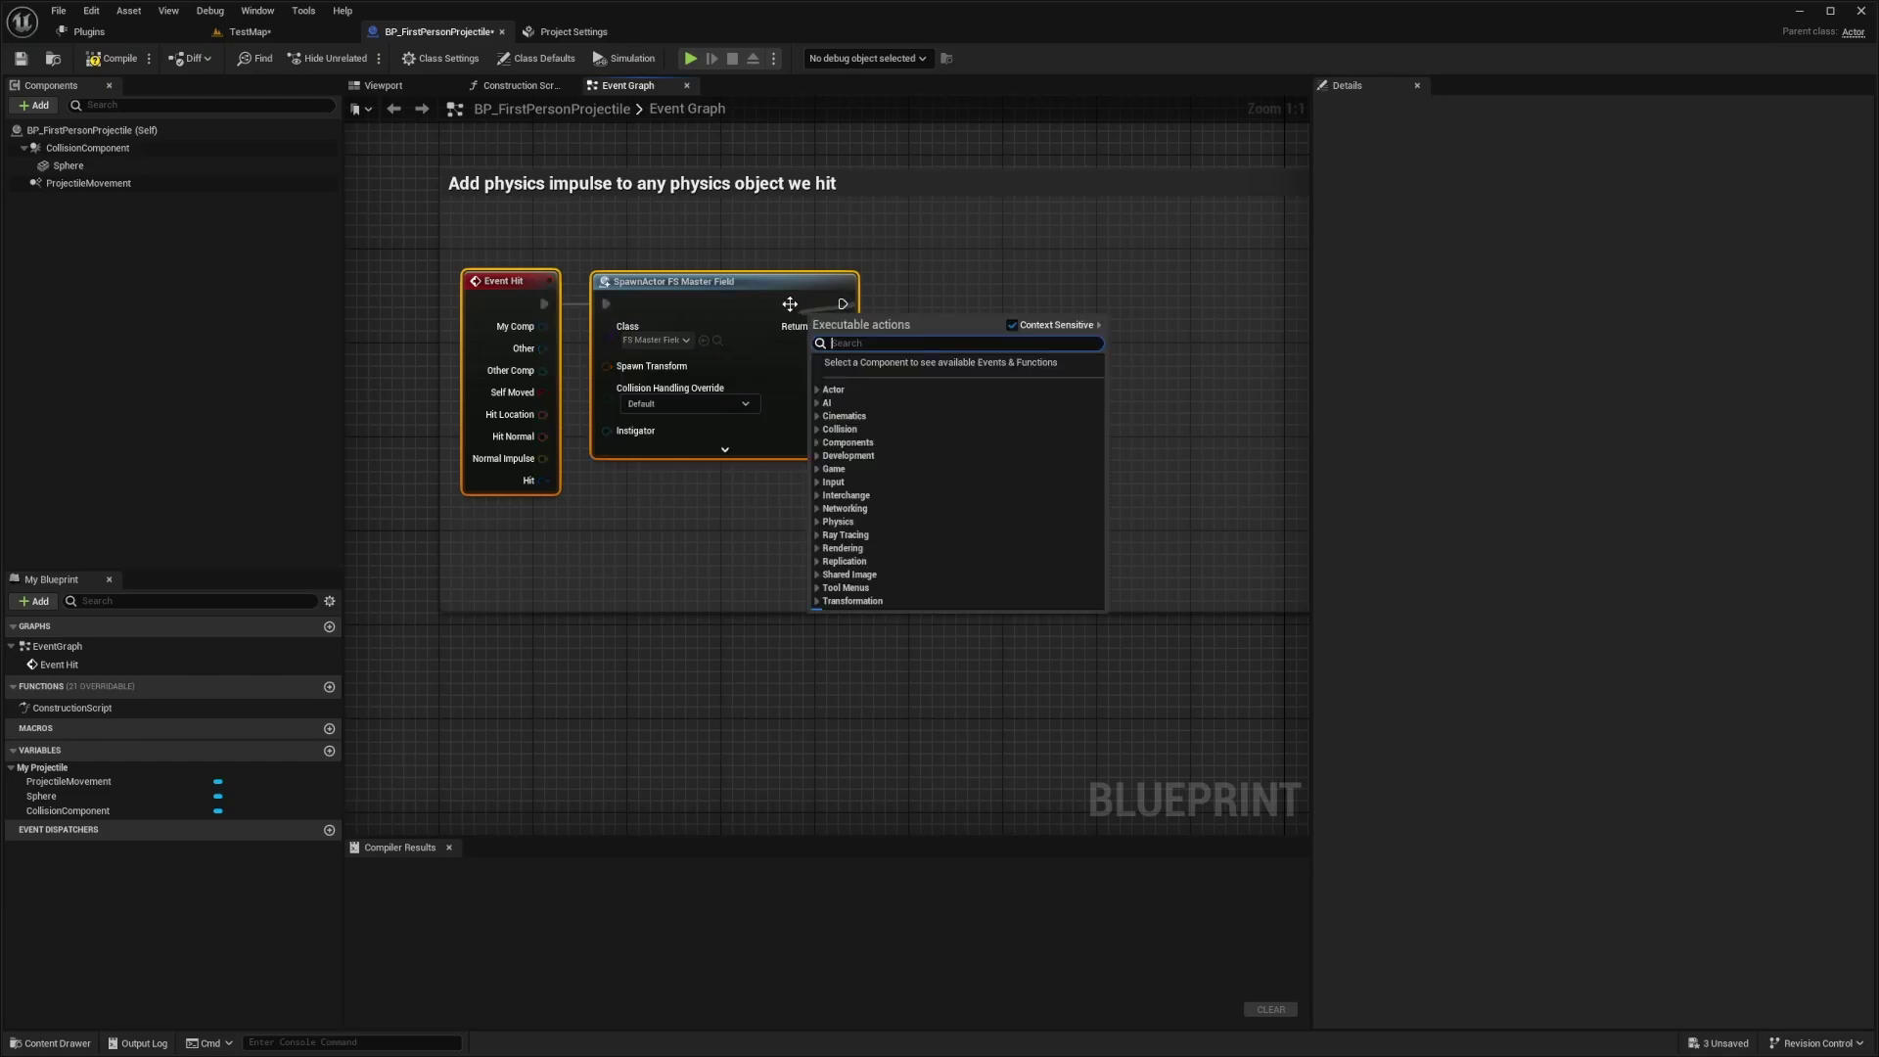
{"action": "left_click", "coordinate": [789, 305]}
Step: Feed the Spawn Transform from a Make Transform node and connect Event Hit's Hit Location to its Location
{"action": "left_click_drag", "start_coordinate": [607, 366], "coordinate": [639, 504]}
{"action": "type", "text": "make"}
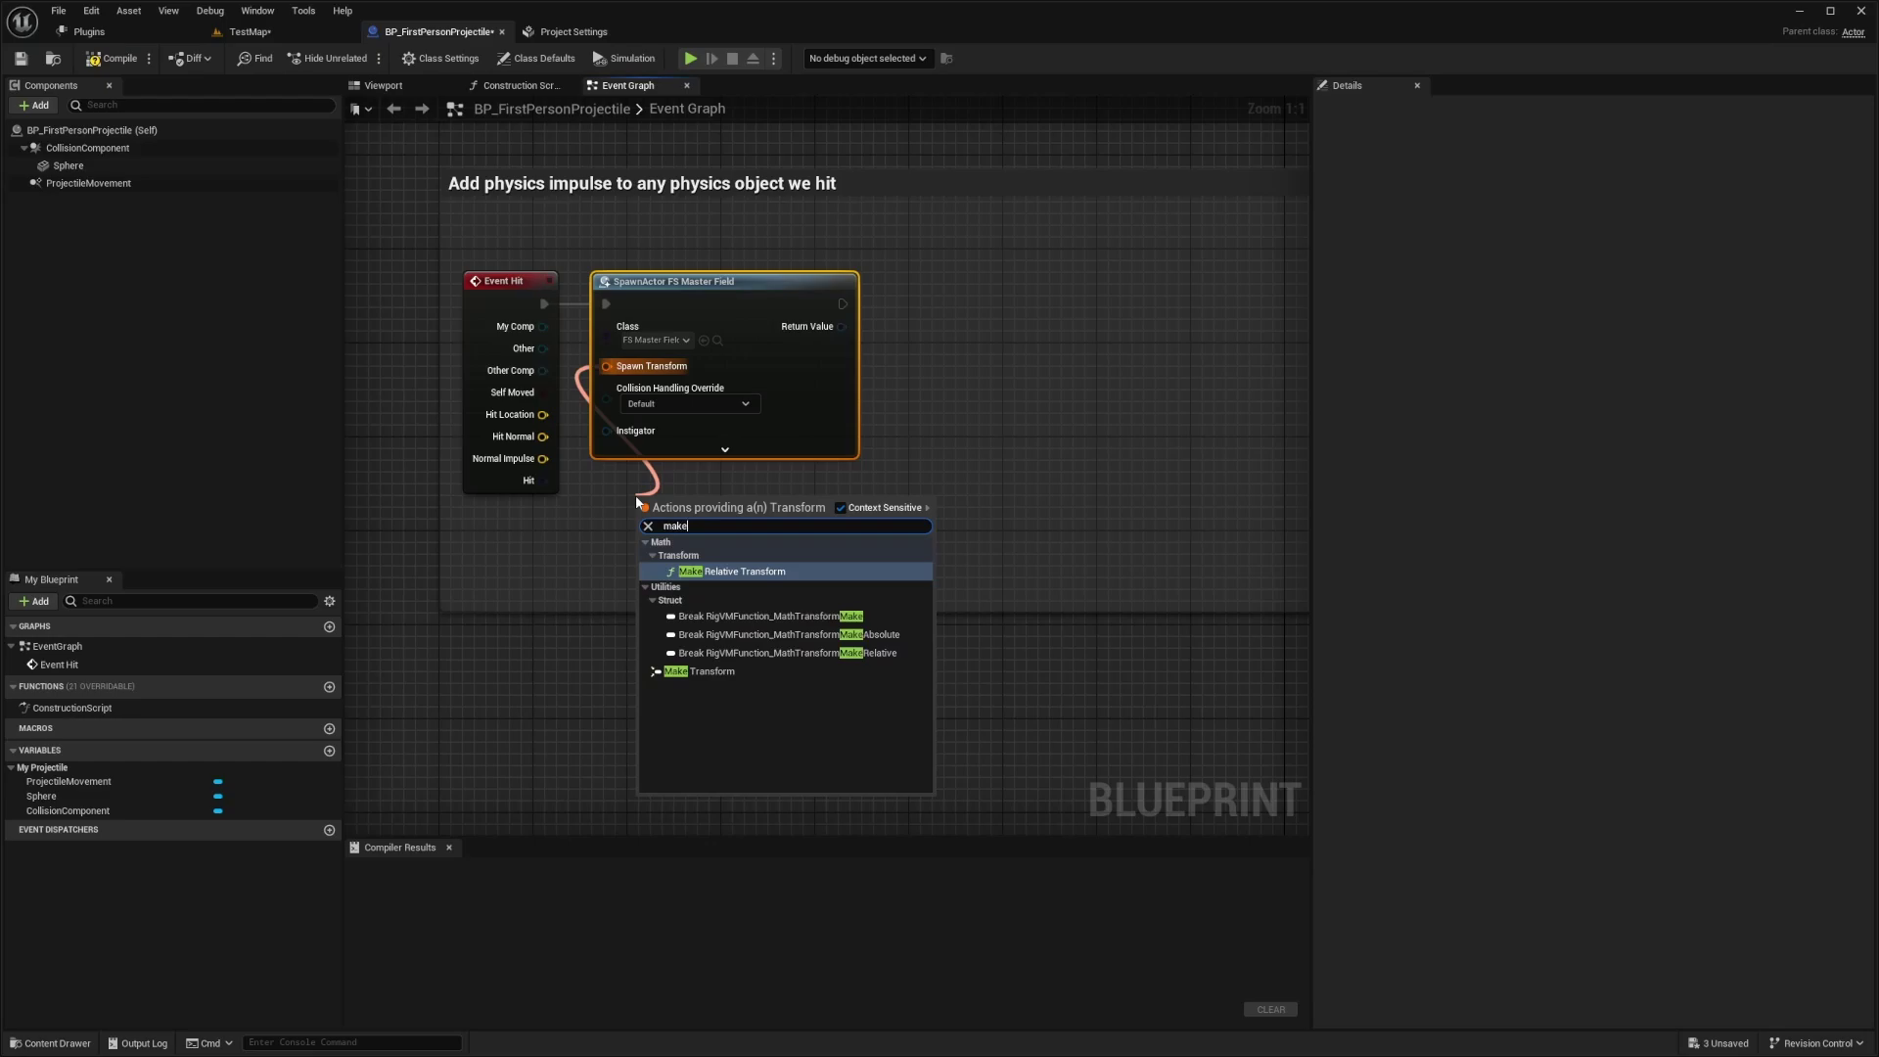
{"action": "type", "text": " trans"}
{"action": "left_click", "coordinate": [699, 671]}
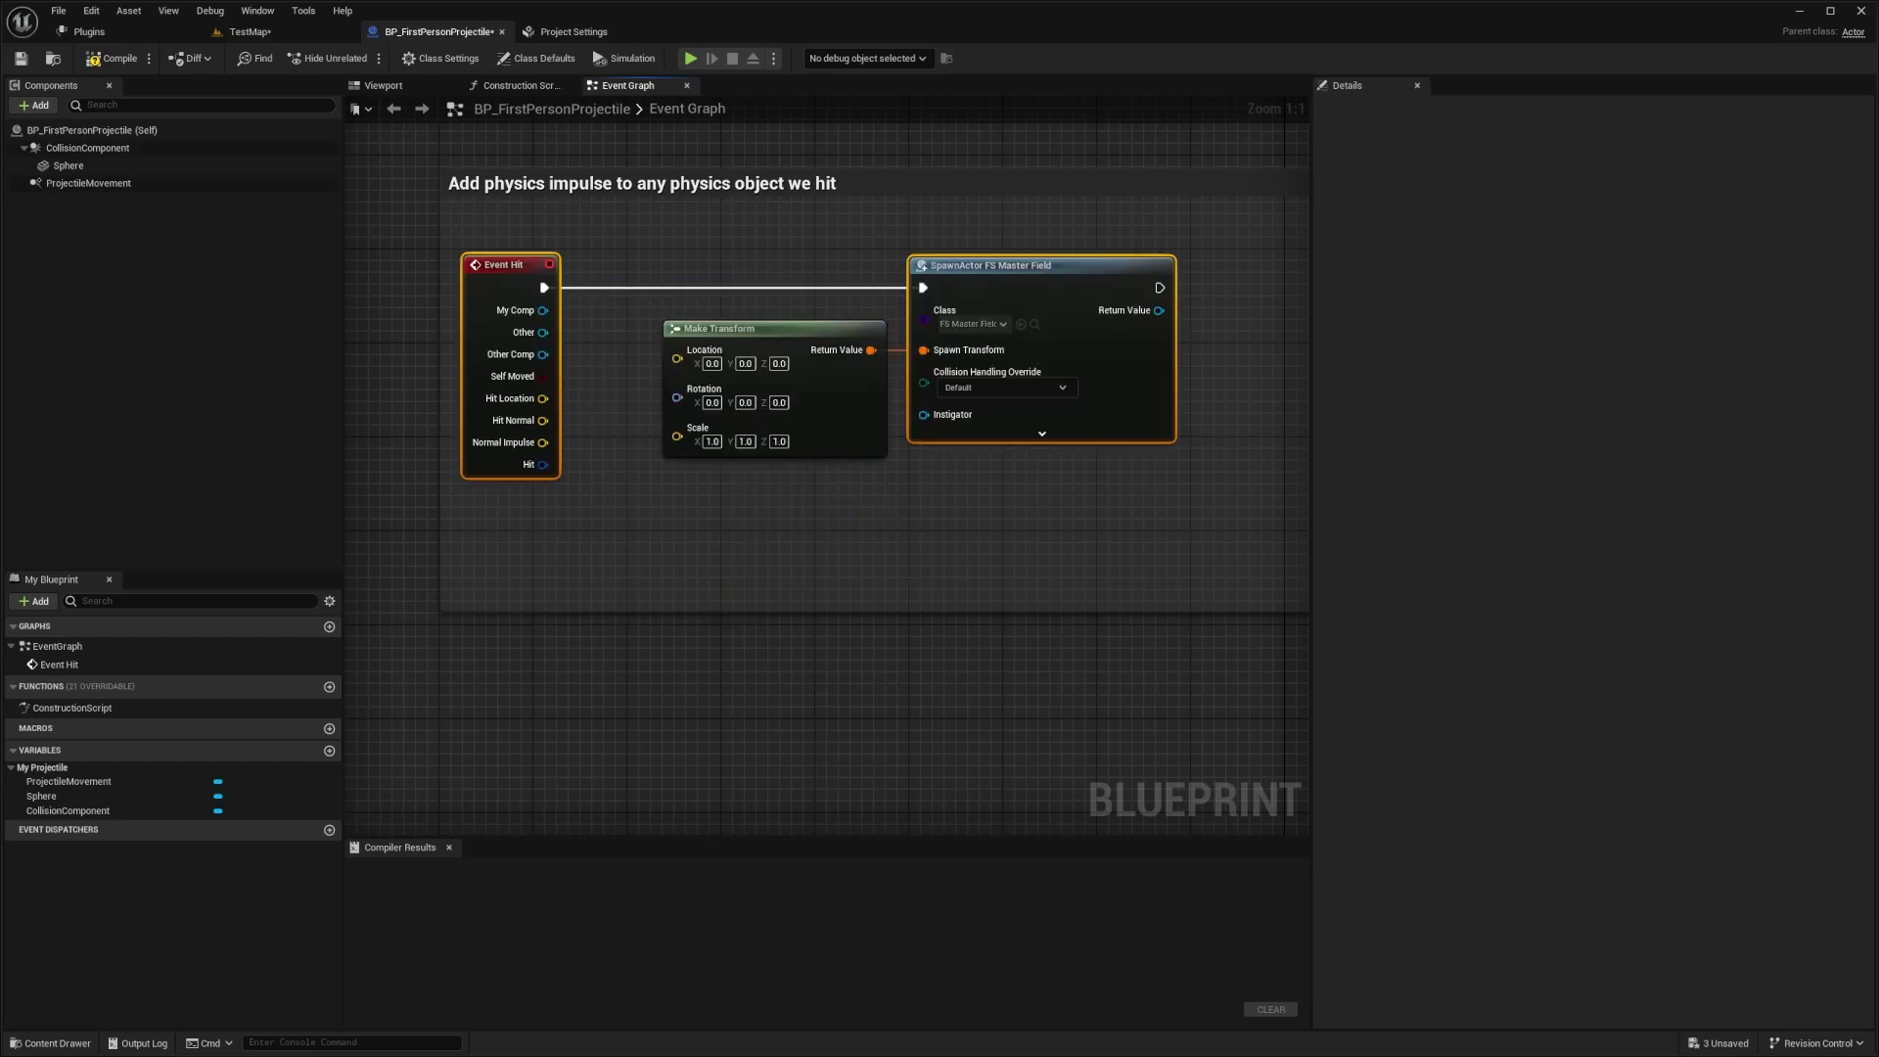
{"action": "left_click_drag", "start_coordinate": [544, 398], "coordinate": [690, 361]}
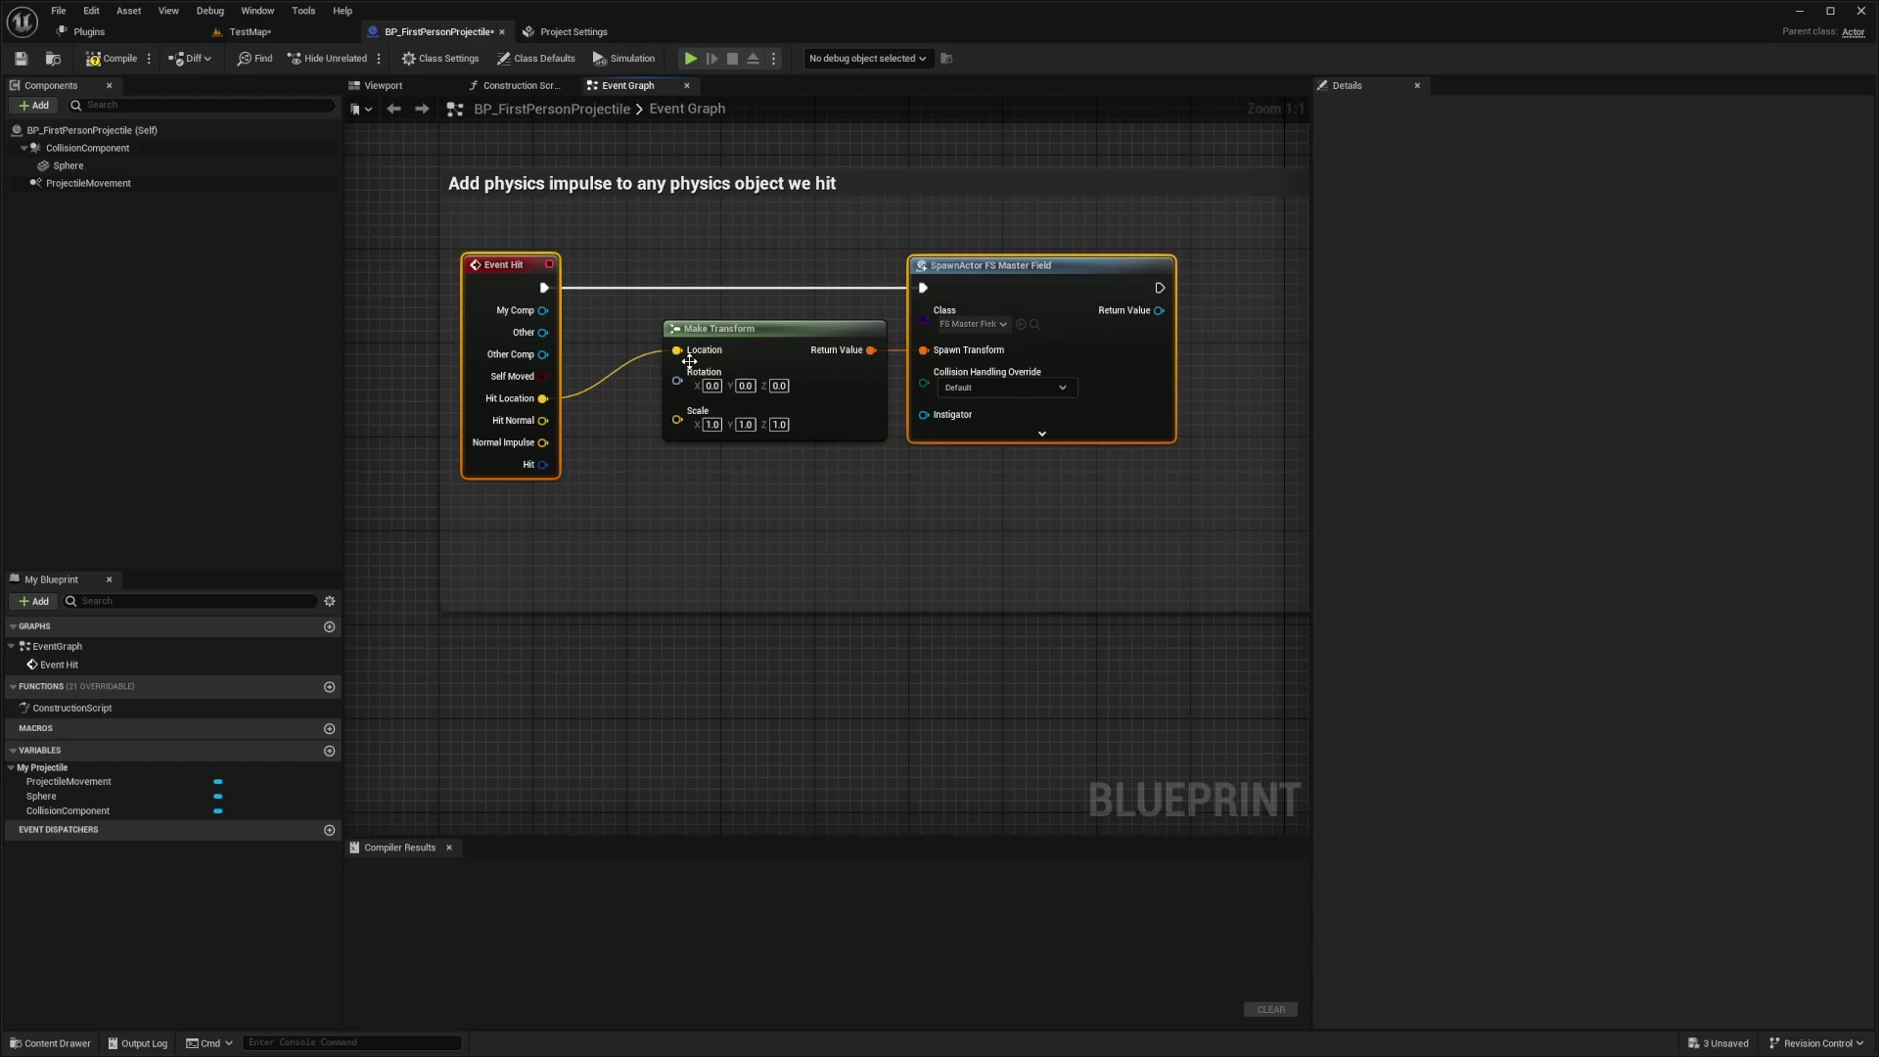
Step: Add a Set Activation Type node from the spawned FS Master Field's Return Value and set its type to Trigger
{"action": "left_click_drag", "start_coordinate": [1159, 310], "coordinate": [1207, 314]}
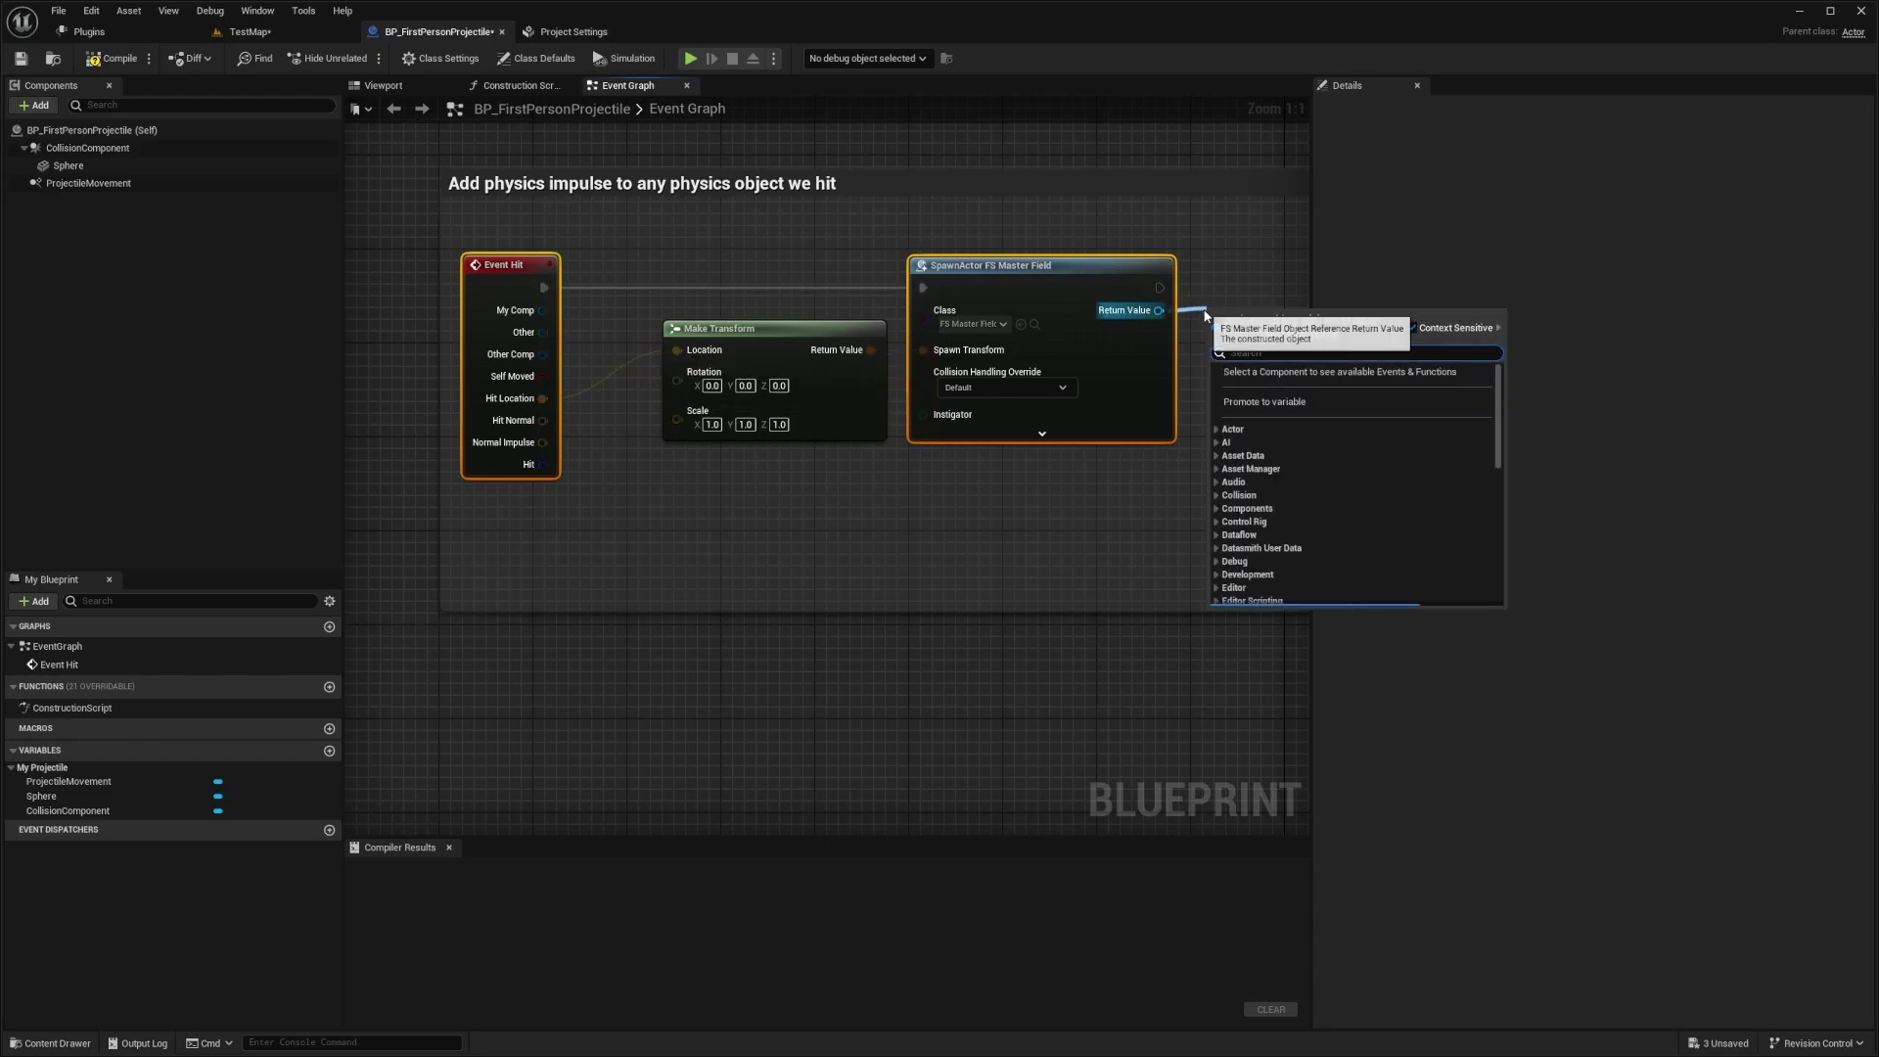
{"action": "type", "text": "set activat"}
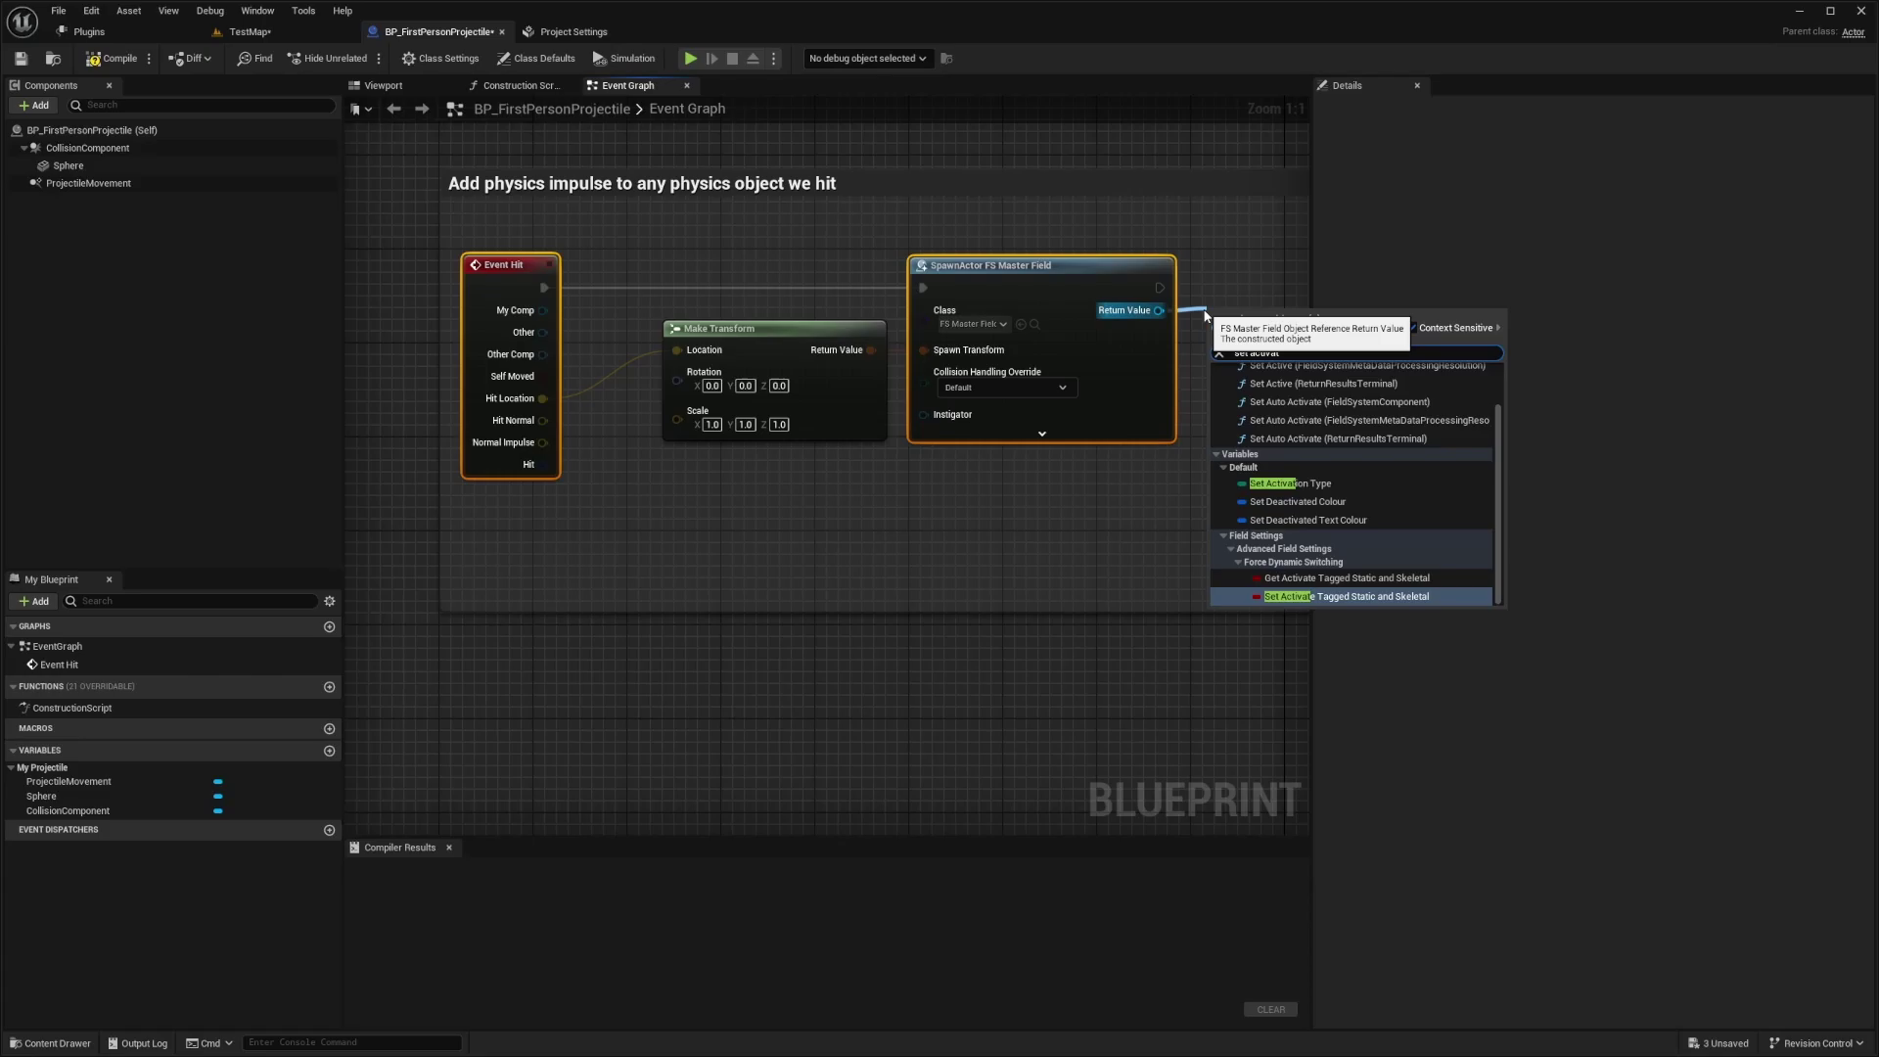
{"action": "left_click", "coordinate": [1291, 484]}
{"action": "left_click_drag", "start_coordinate": [775, 301], "coordinate": [846, 295]}
{"action": "left_click", "coordinate": [890, 329]}
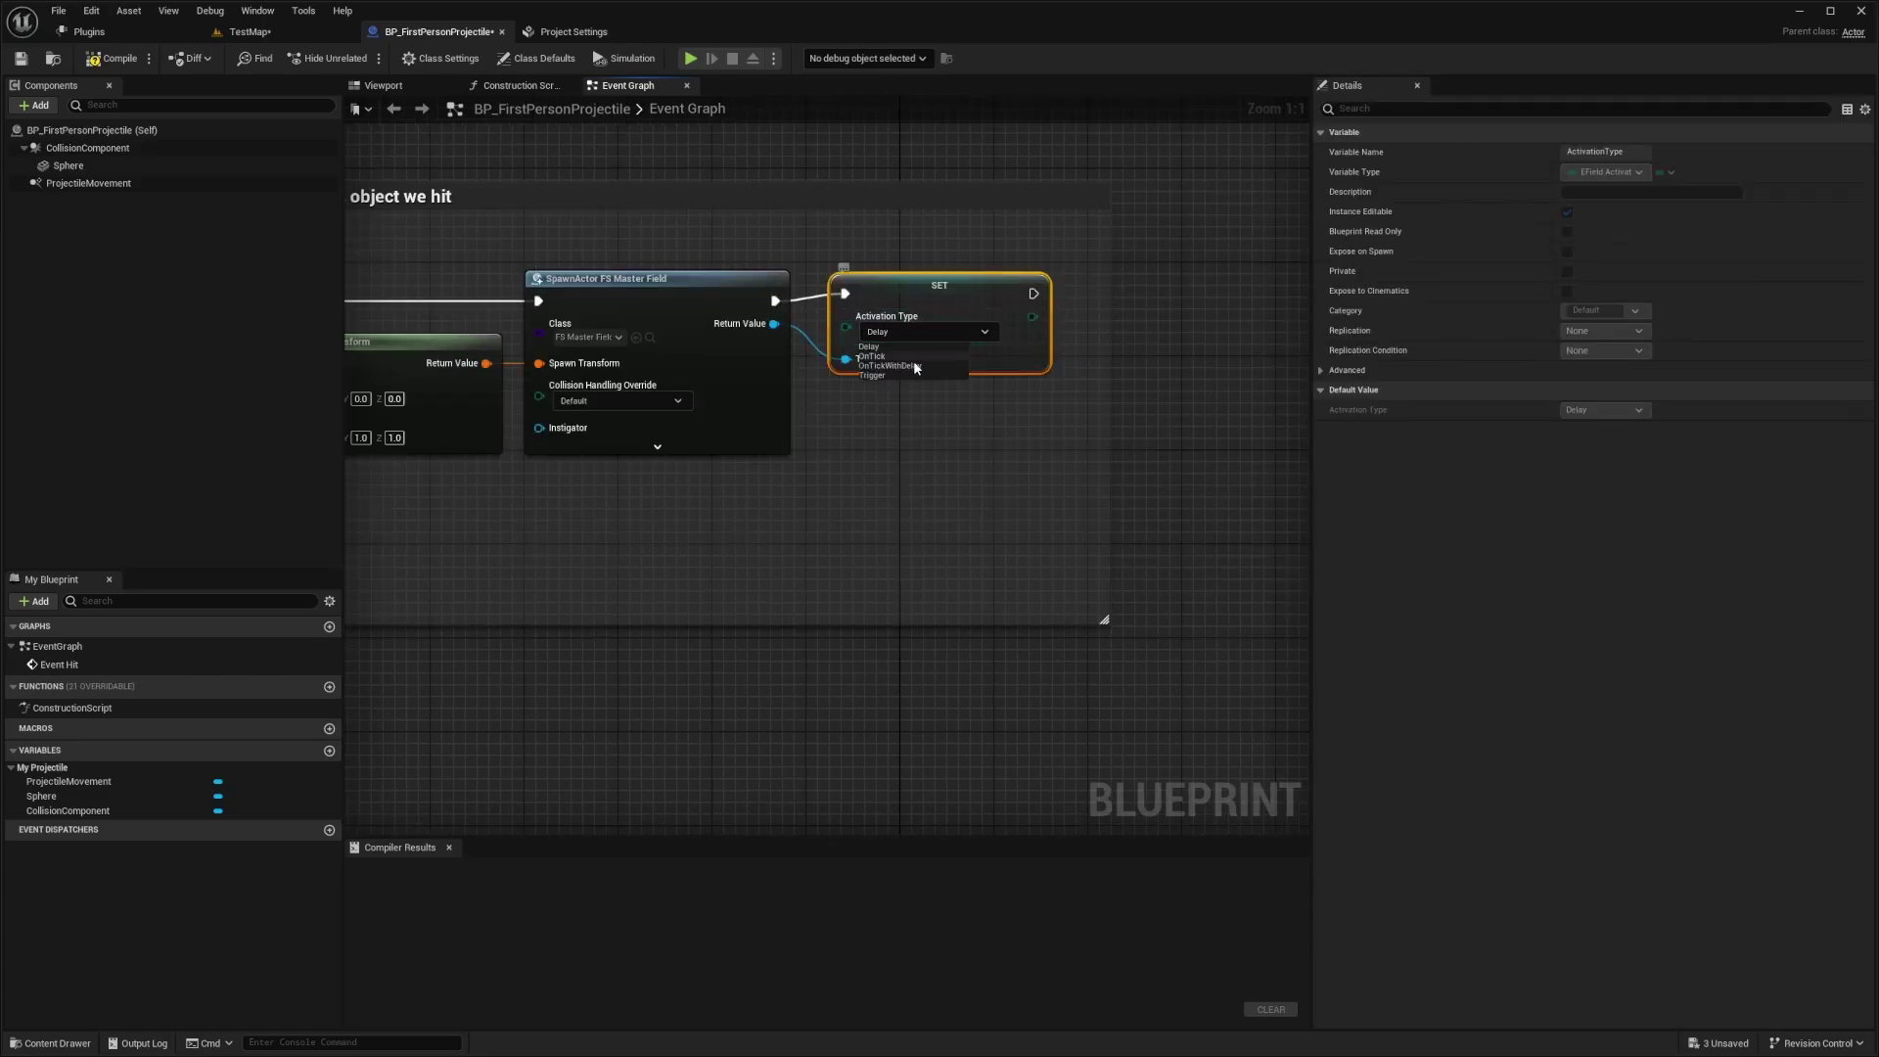
{"action": "left_click", "coordinate": [874, 375]}
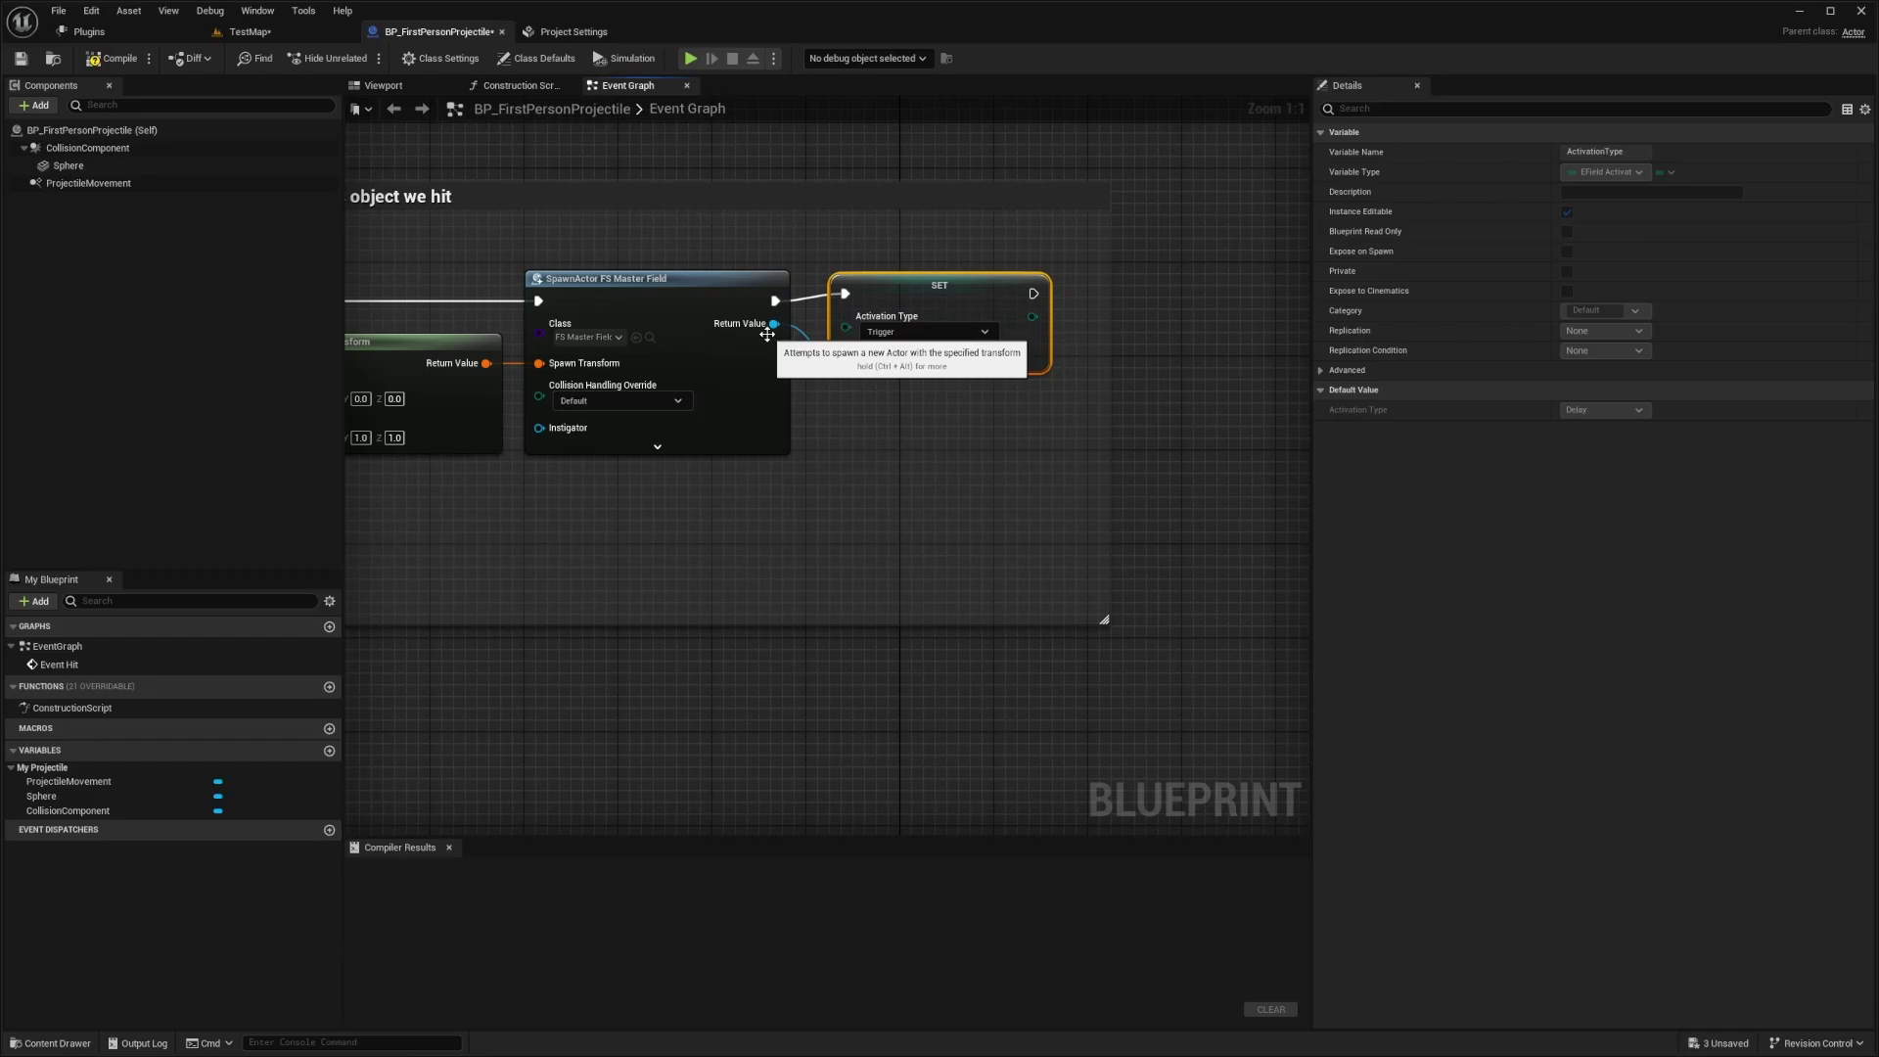
Step: Add a CE Trigger call on the spawned field's Return Value and execute it after the Set Activation Type node
{"action": "left_click_drag", "start_coordinate": [773, 324], "coordinate": [865, 442]}
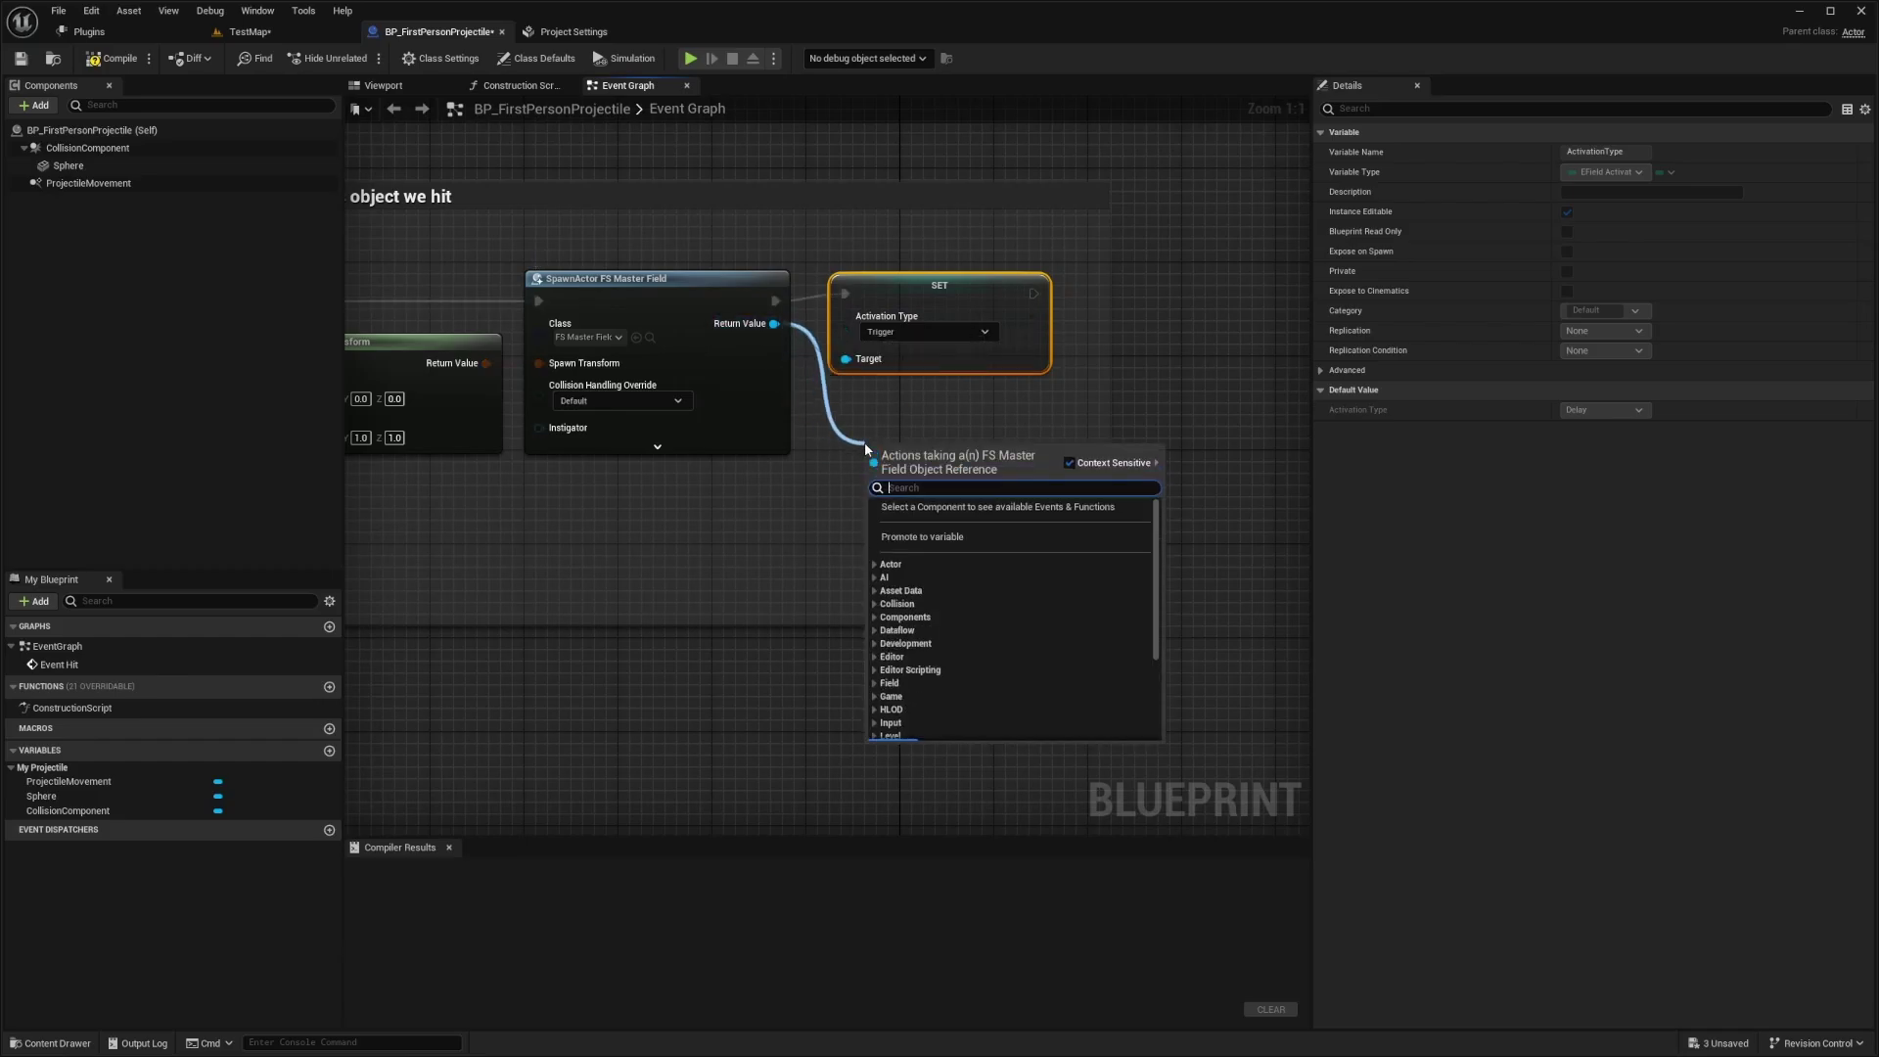
{"action": "type", "text": "CE"}
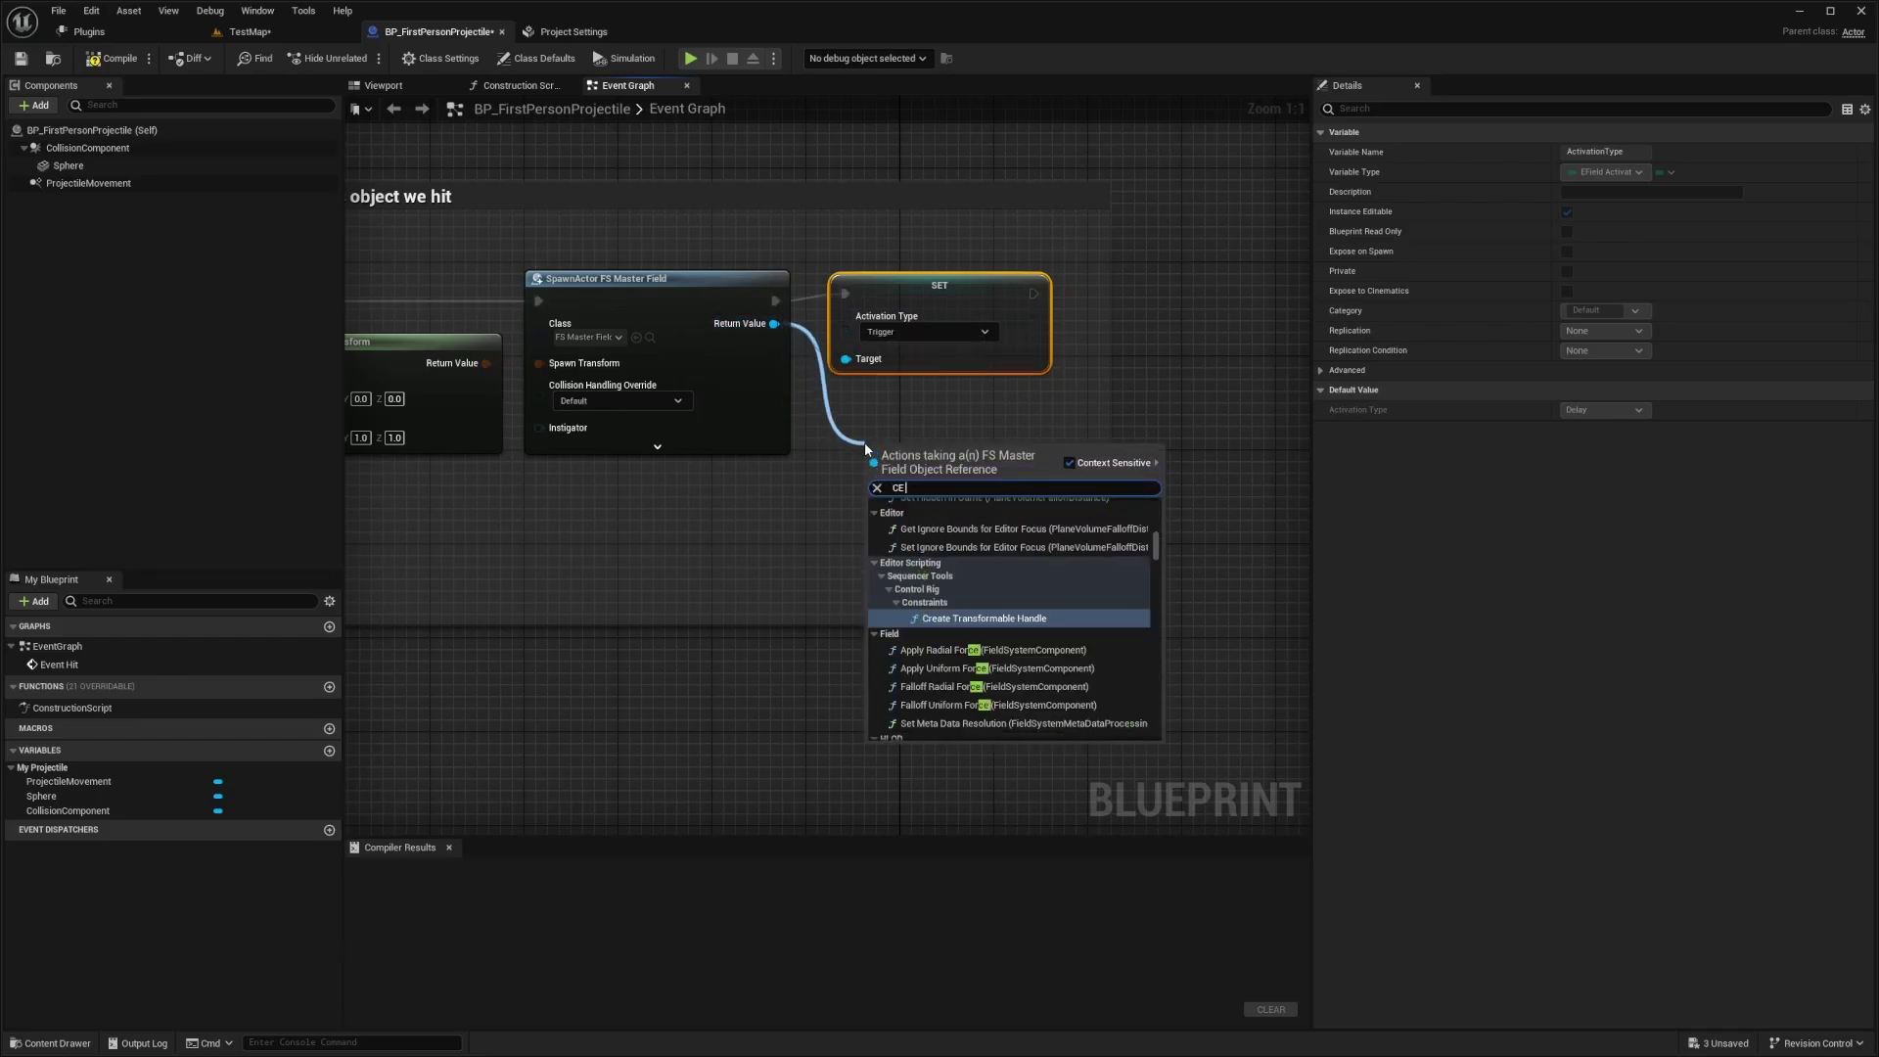
{"action": "type", "text": " T"}
{"action": "key", "text": "Return"}
{"action": "left_click_drag", "start_coordinate": [929, 457], "coordinate": [919, 439]}
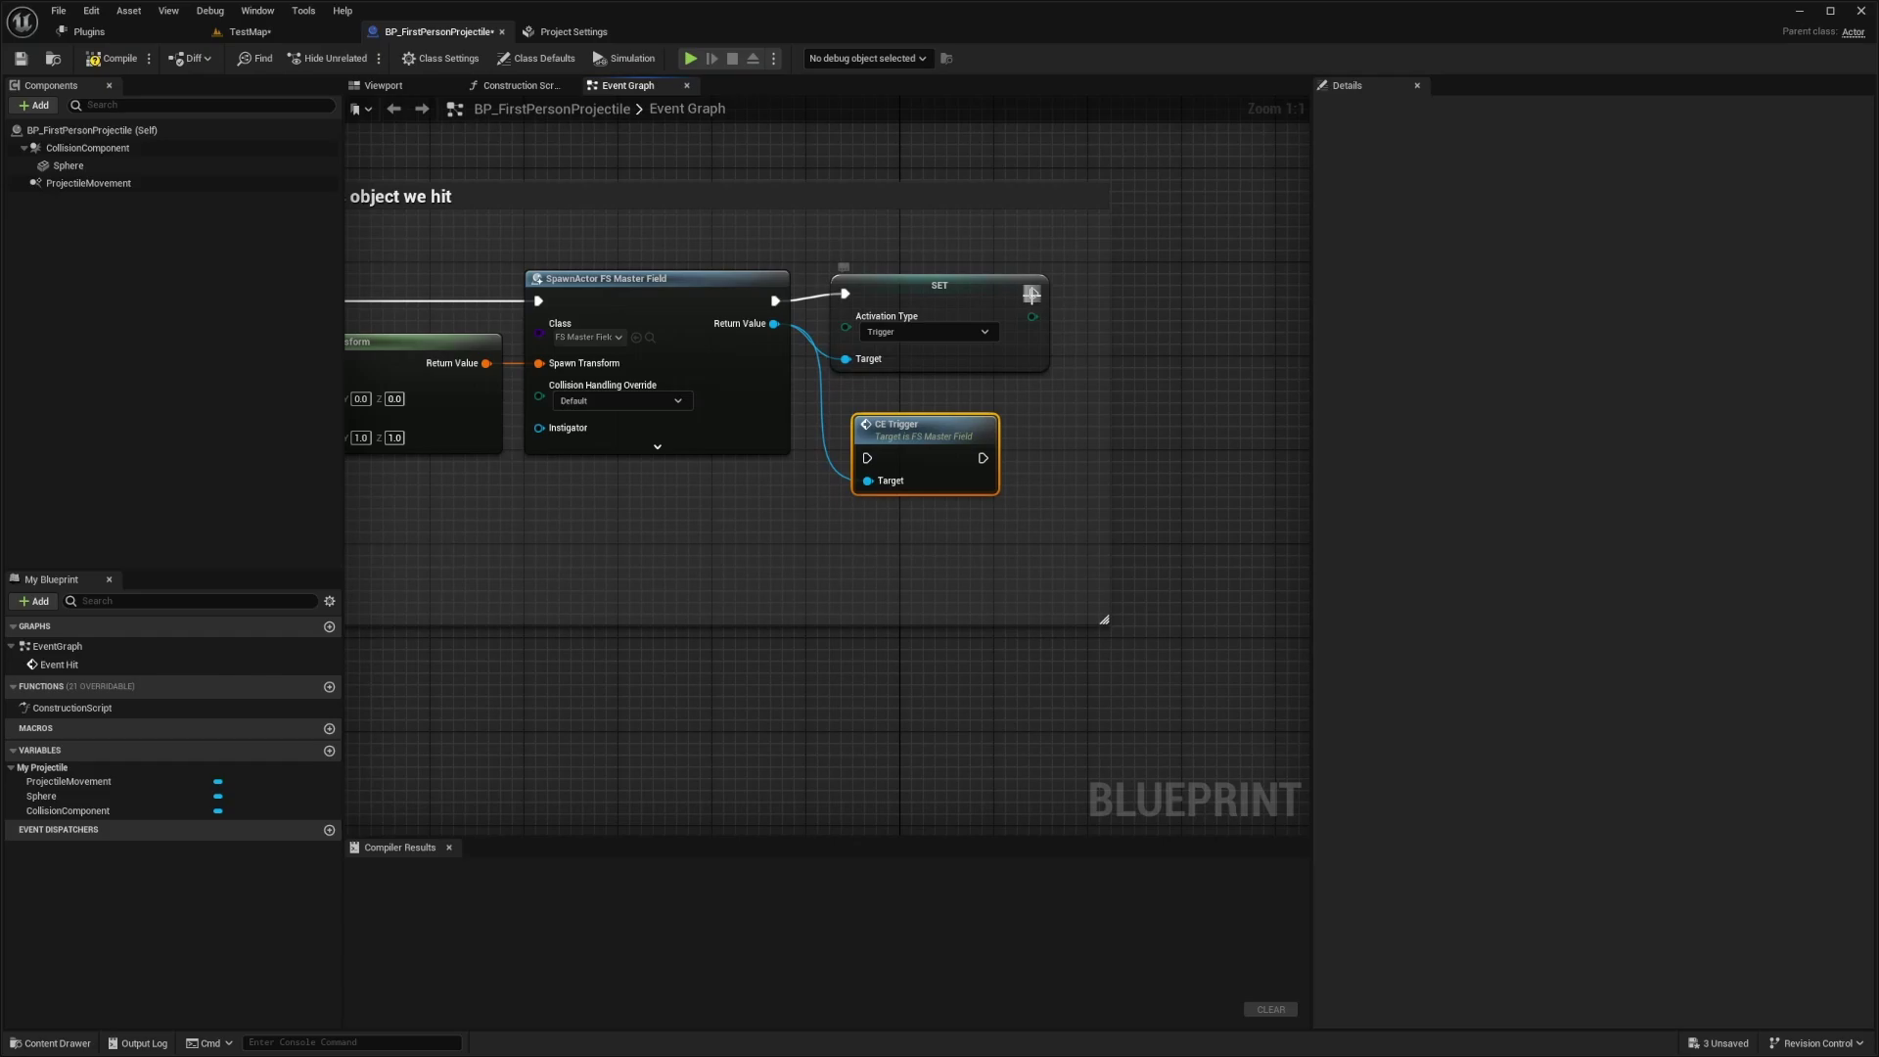
{"action": "left_click_drag", "start_coordinate": [1033, 294], "coordinate": [867, 458]}
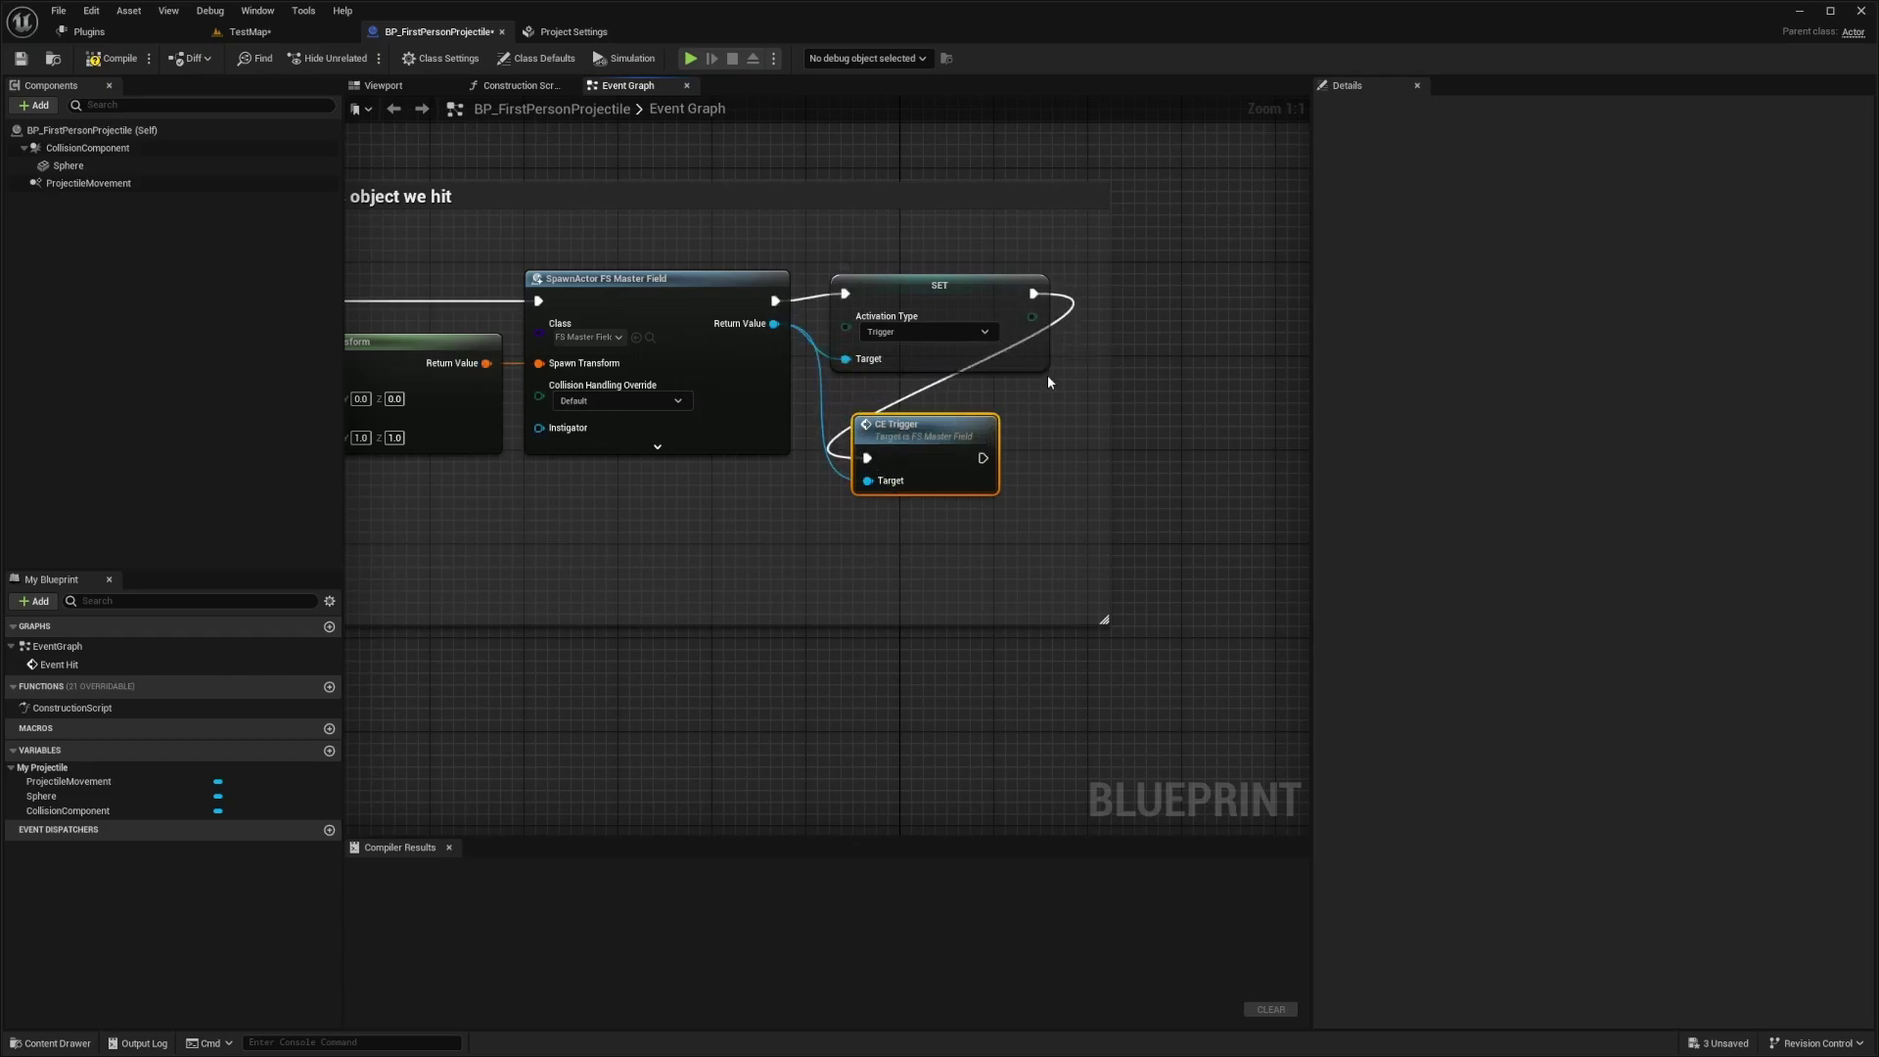
Step: Chain a Delay node and a Destroy Actor node after CE Trigger
{"action": "left_click_drag", "start_coordinate": [983, 458], "coordinate": [1227, 457]}
{"action": "type", "text": "delay"}
{"action": "key", "text": "Return"}
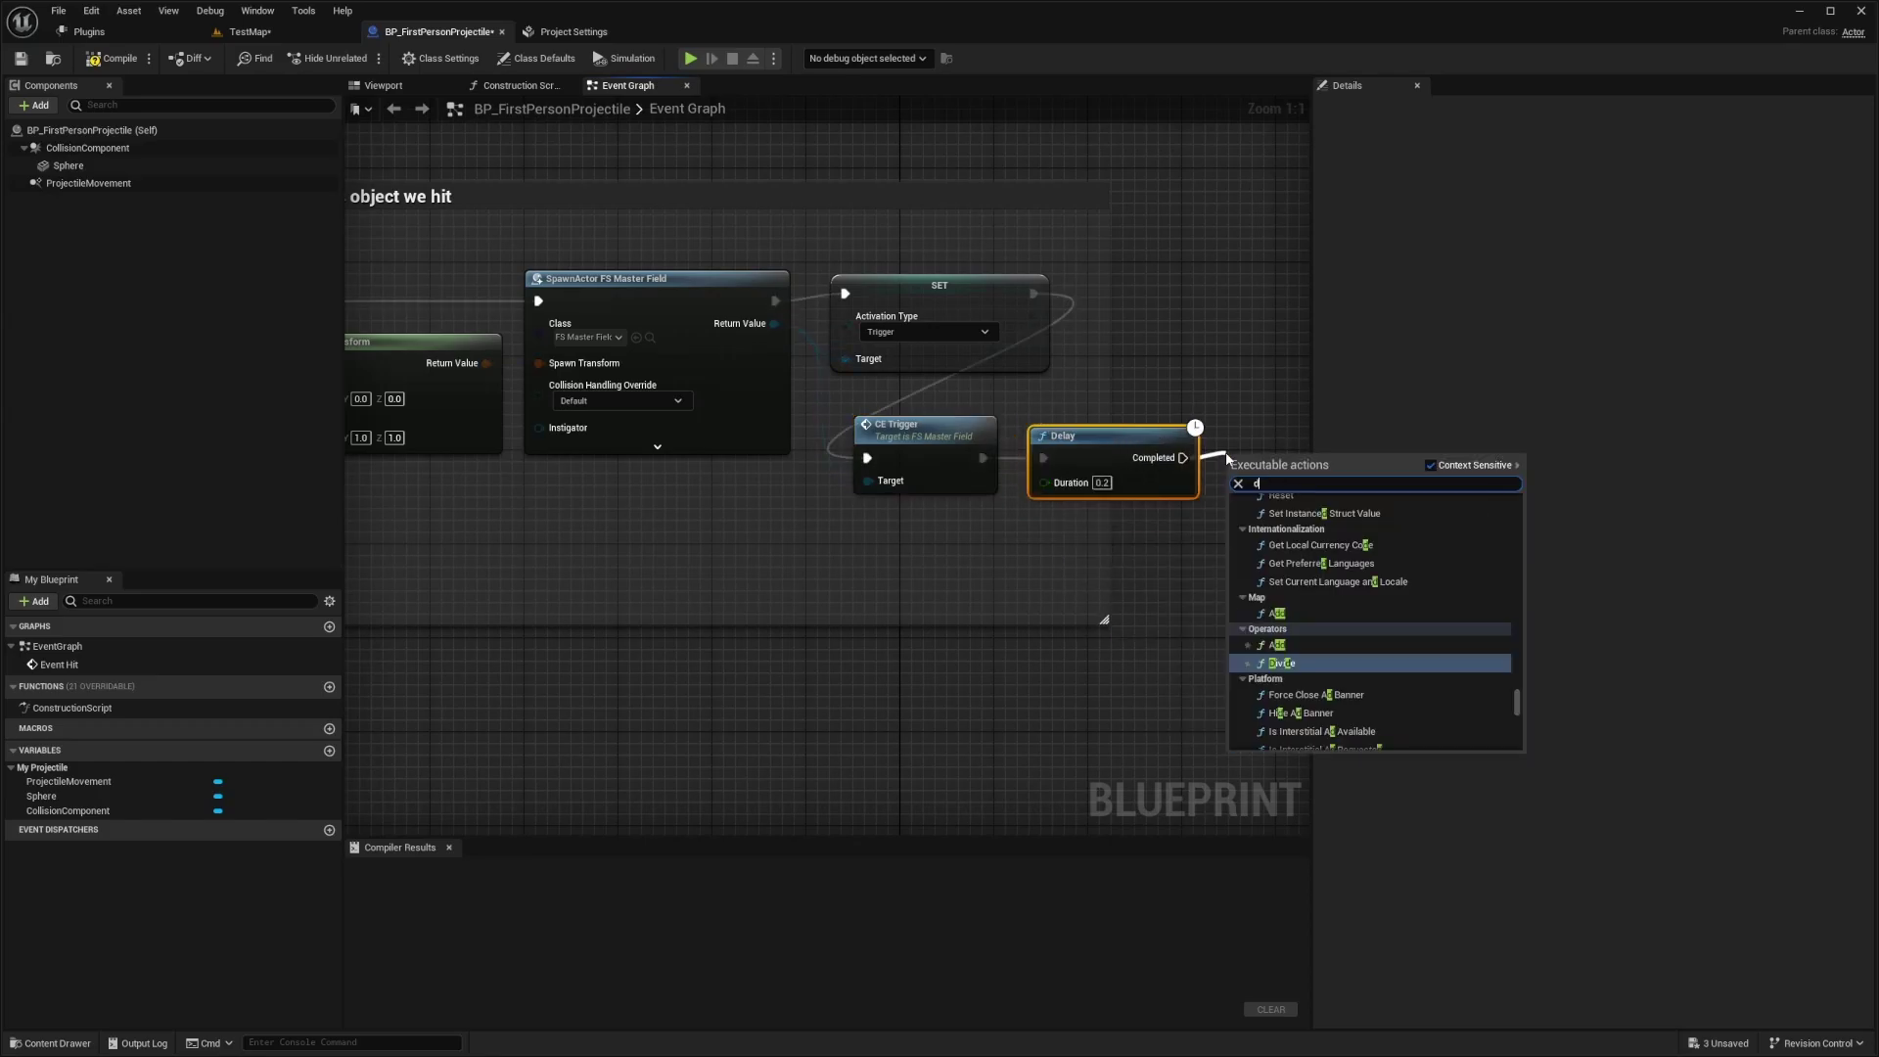
{"action": "type", "text": "destro"}
{"action": "key", "text": "Return"}
Step: Widen the comment box to enclose all the nodes and compile the projectile blueprint
{"action": "scroll", "coordinate": [1149, 629], "scroll_direction": "down", "scroll_amount": 3}
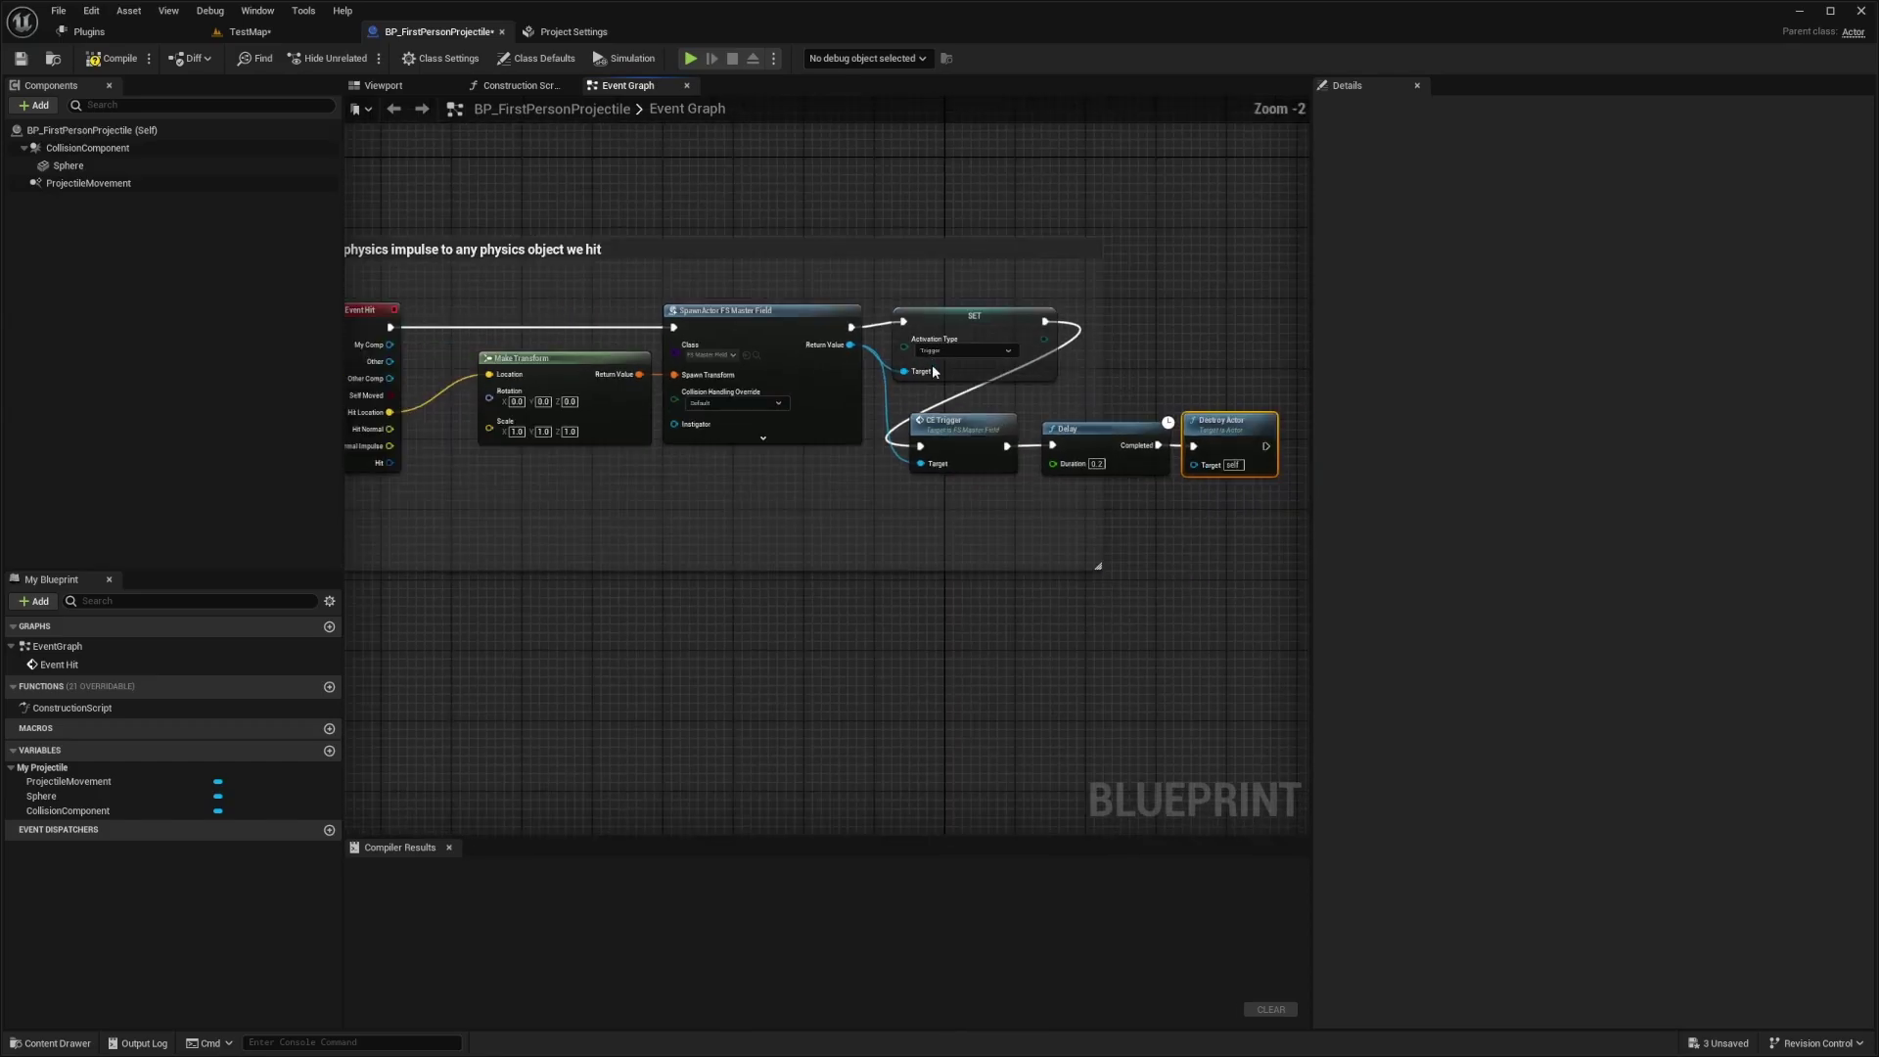
{"action": "right_click_drag", "start_coordinate": [1038, 284], "coordinate": [1054, 292]}
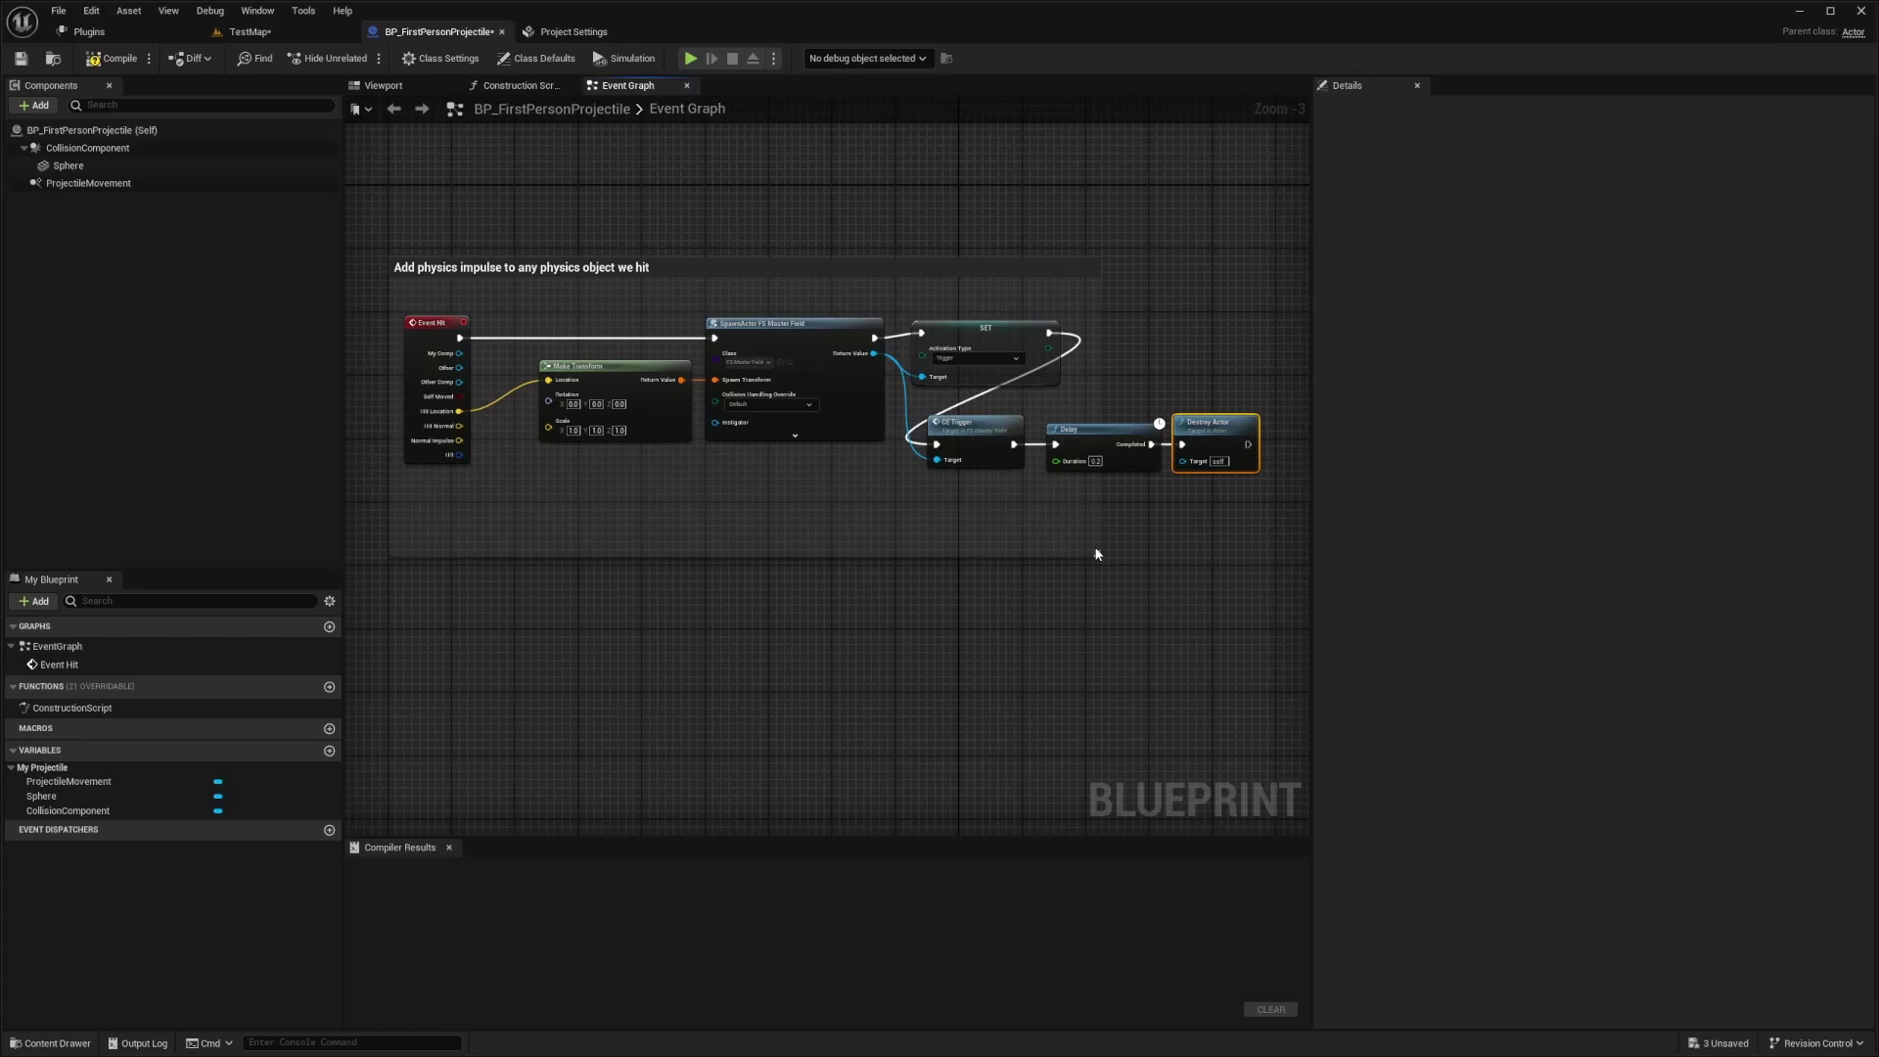
{"action": "left_click_drag", "start_coordinate": [1098, 556], "coordinate": [1277, 556]}
{"action": "left_click", "coordinate": [115, 57]}
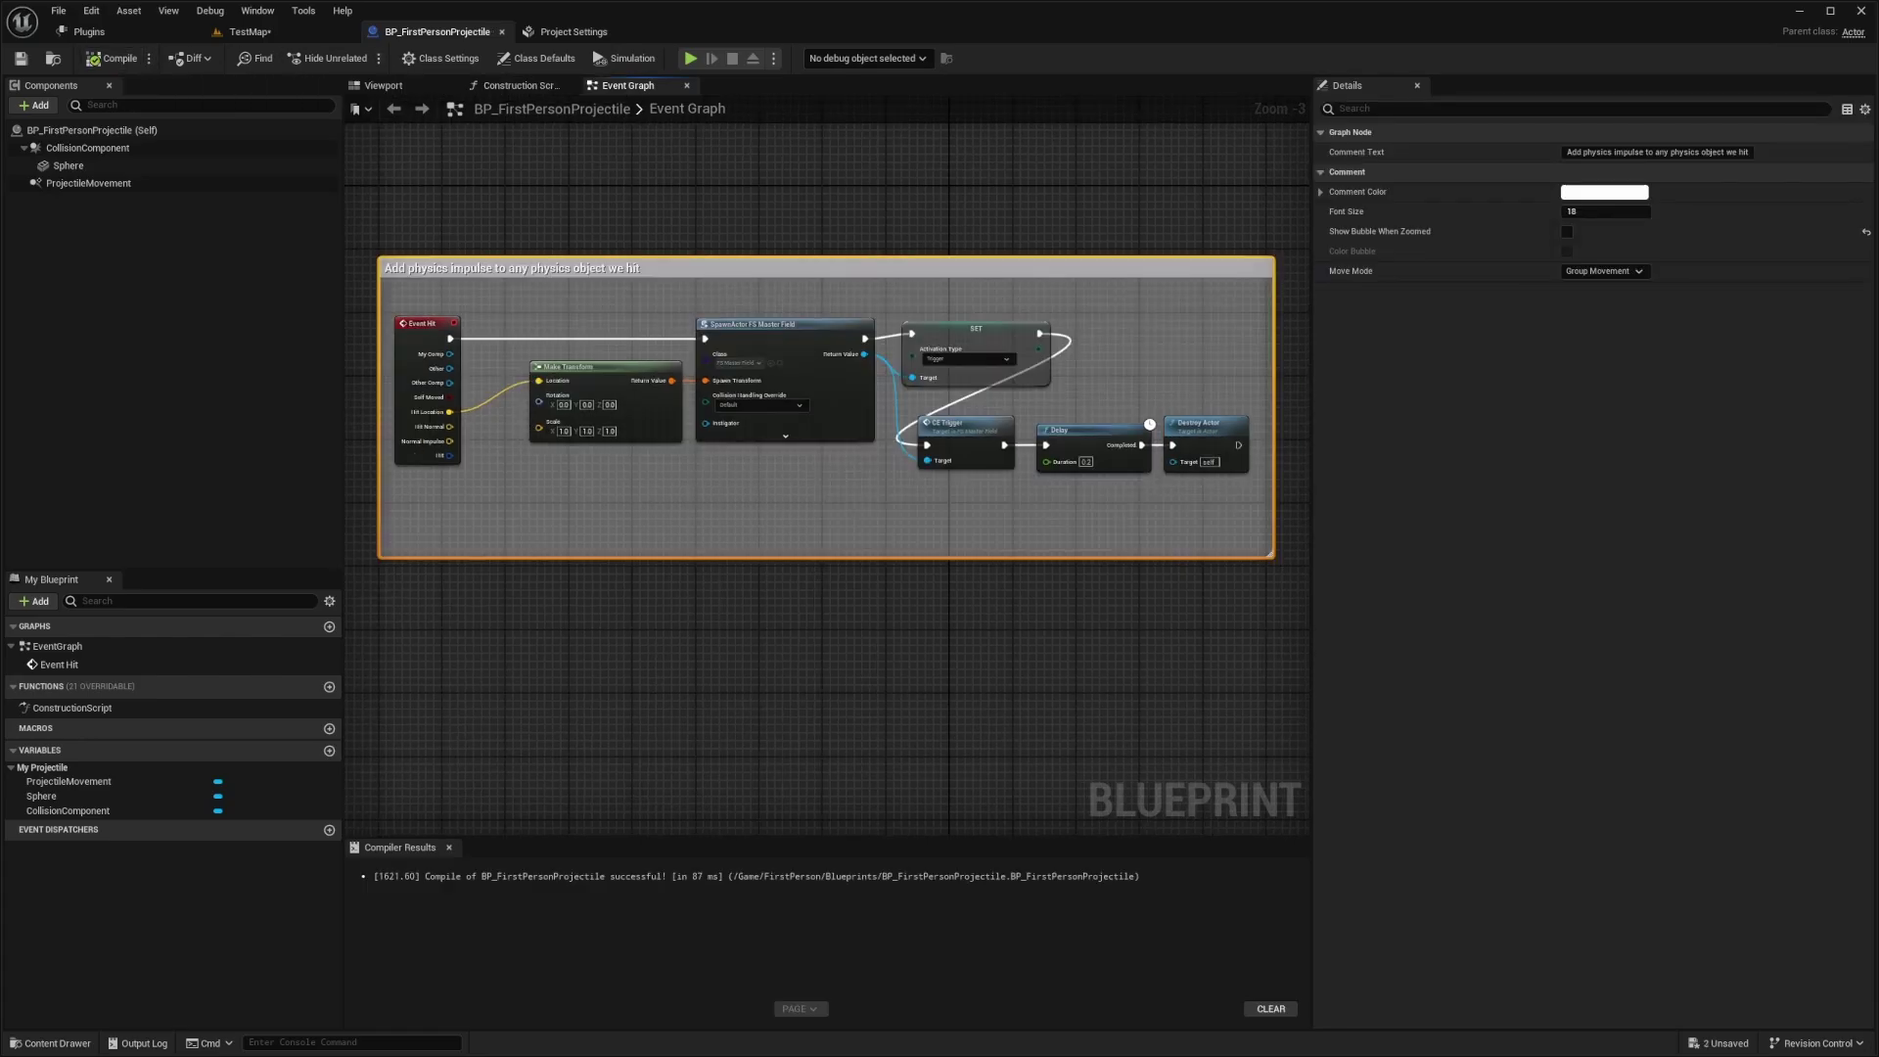
Step: Return to the TestMap level and examine the fractured box up close from different sides
{"action": "left_click", "coordinate": [253, 32]}
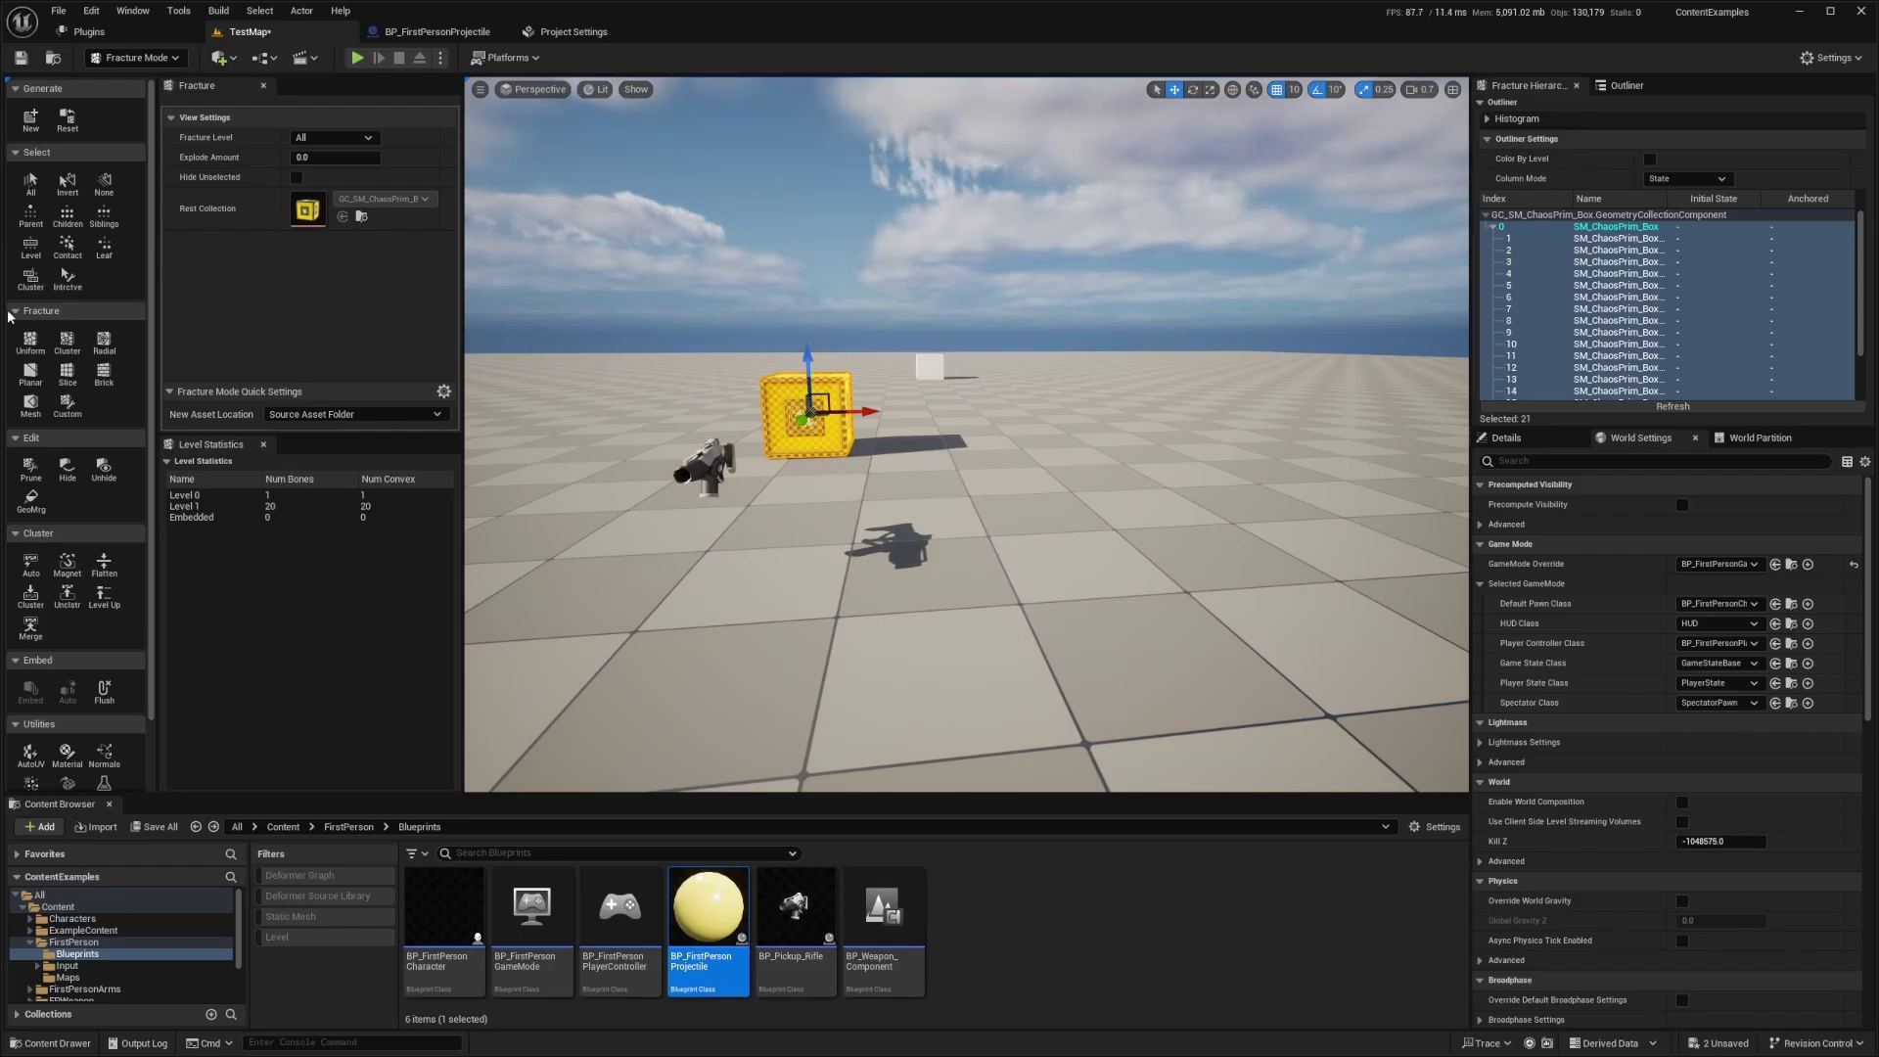
{"action": "key", "text": "w"}
{"action": "right_click_drag", "start_coordinate": [664, 355], "coordinate": [685, 385]}
{"action": "scroll", "coordinate": [675, 370], "scroll_direction": "down", "scroll_amount": 3}
{"action": "key", "text": "a"}
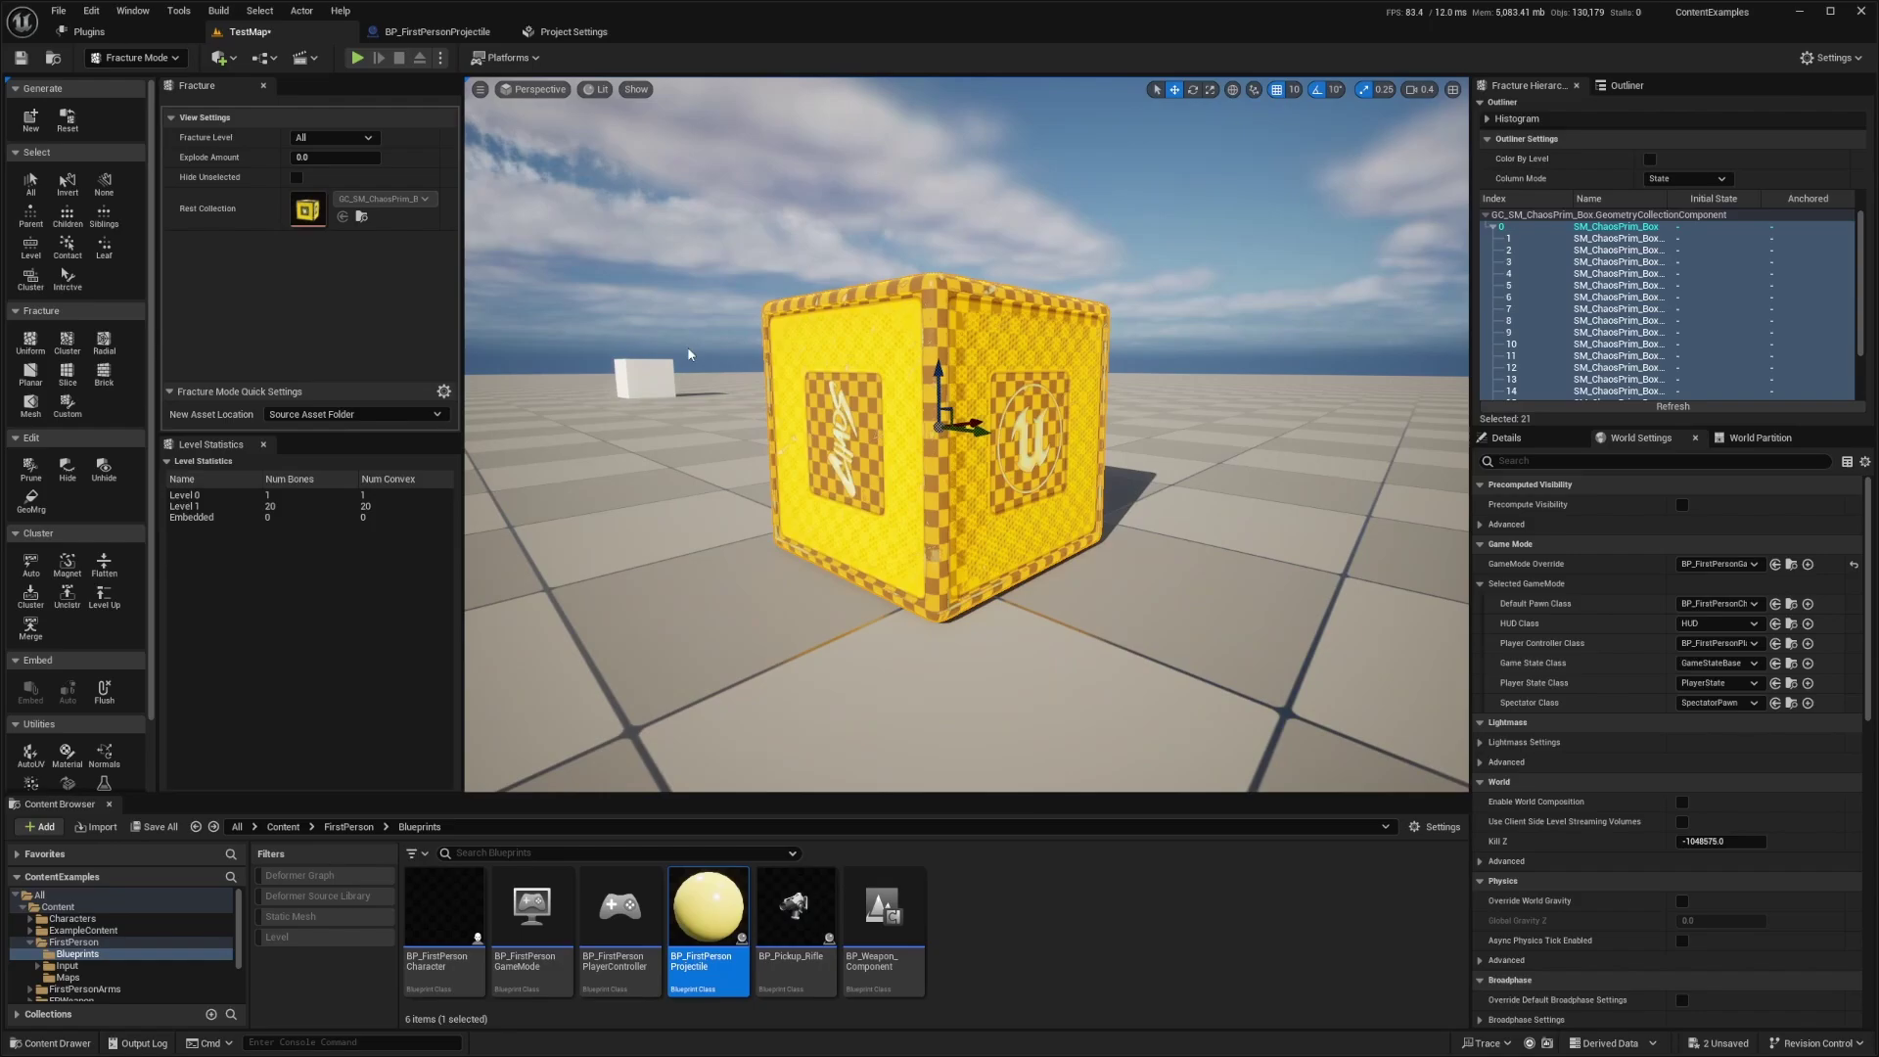
{"action": "right_click_drag", "start_coordinate": [1030, 370], "coordinate": [886, 370]}
{"action": "key", "text": "w"}
{"action": "key", "text": "d"}
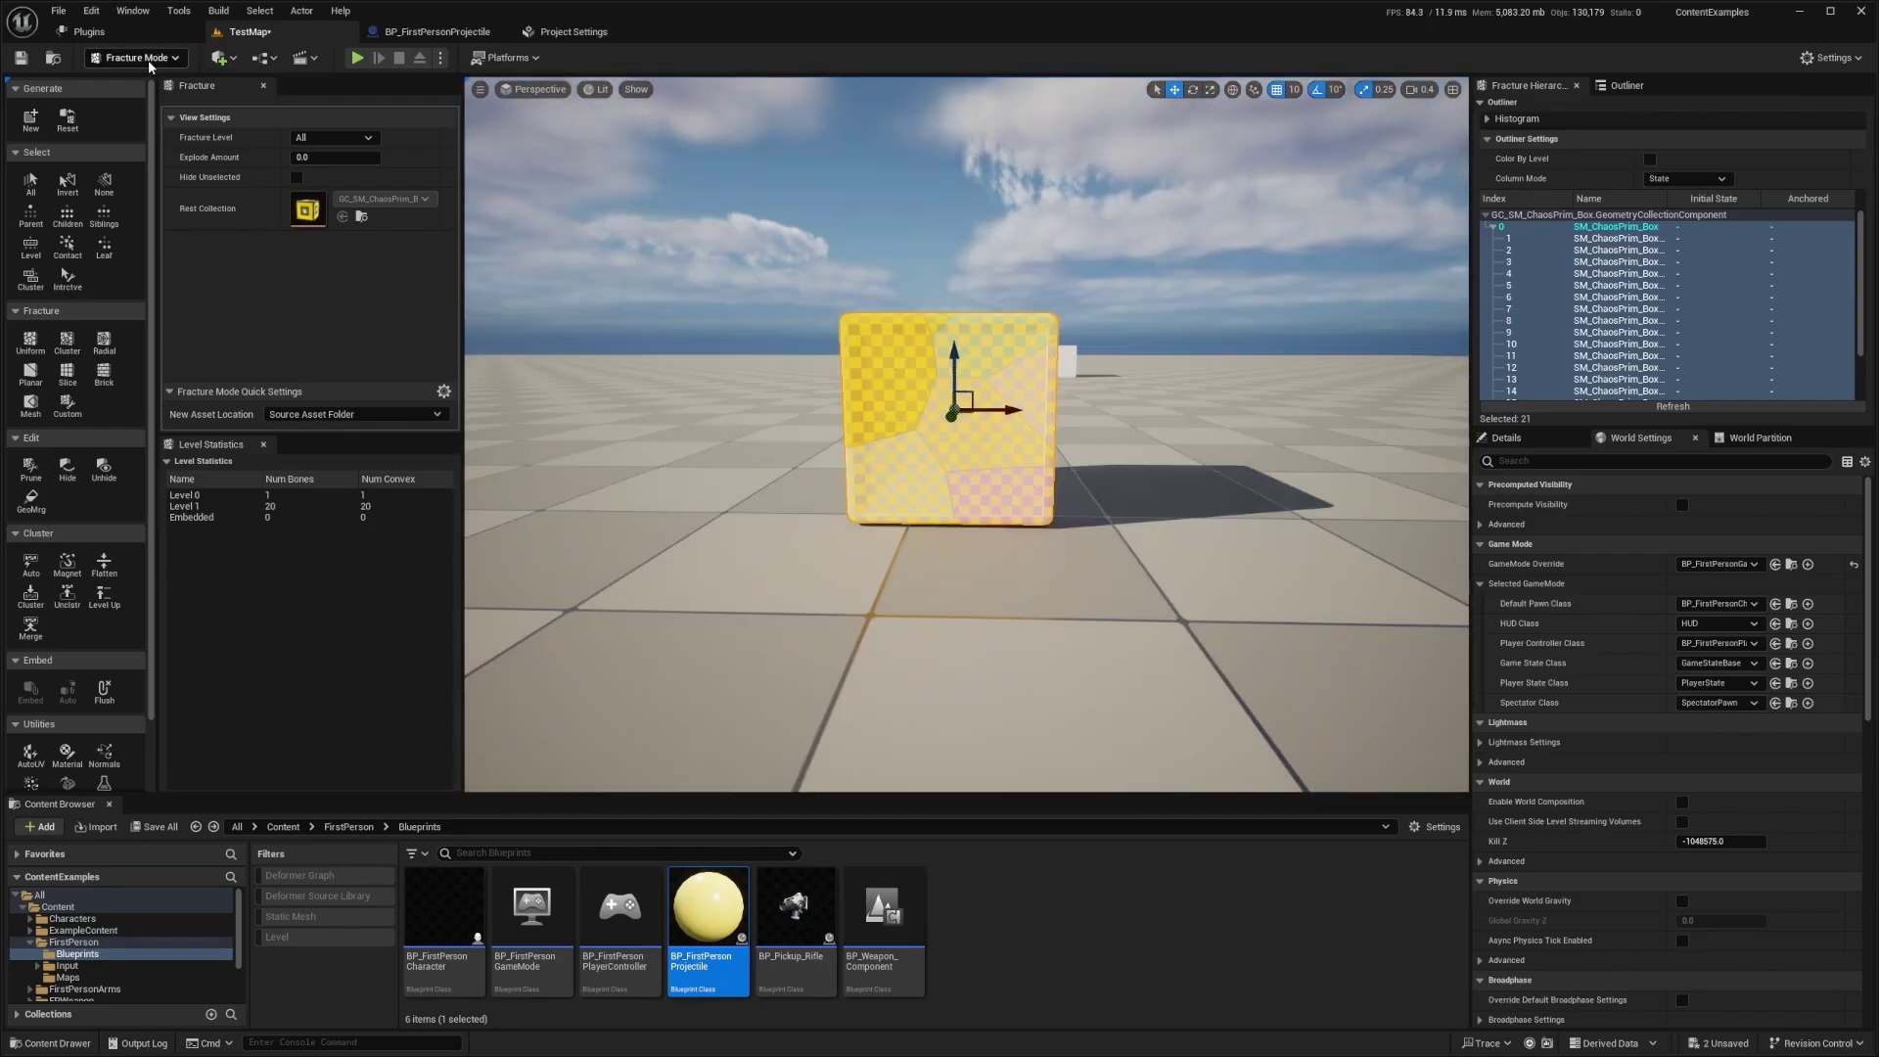
Step: Switch to Selection mode, play the level full screen and shoot the box to test the fracture, then stop playing
{"action": "left_click", "coordinate": [149, 59]}
{"action": "left_click", "coordinate": [138, 82]}
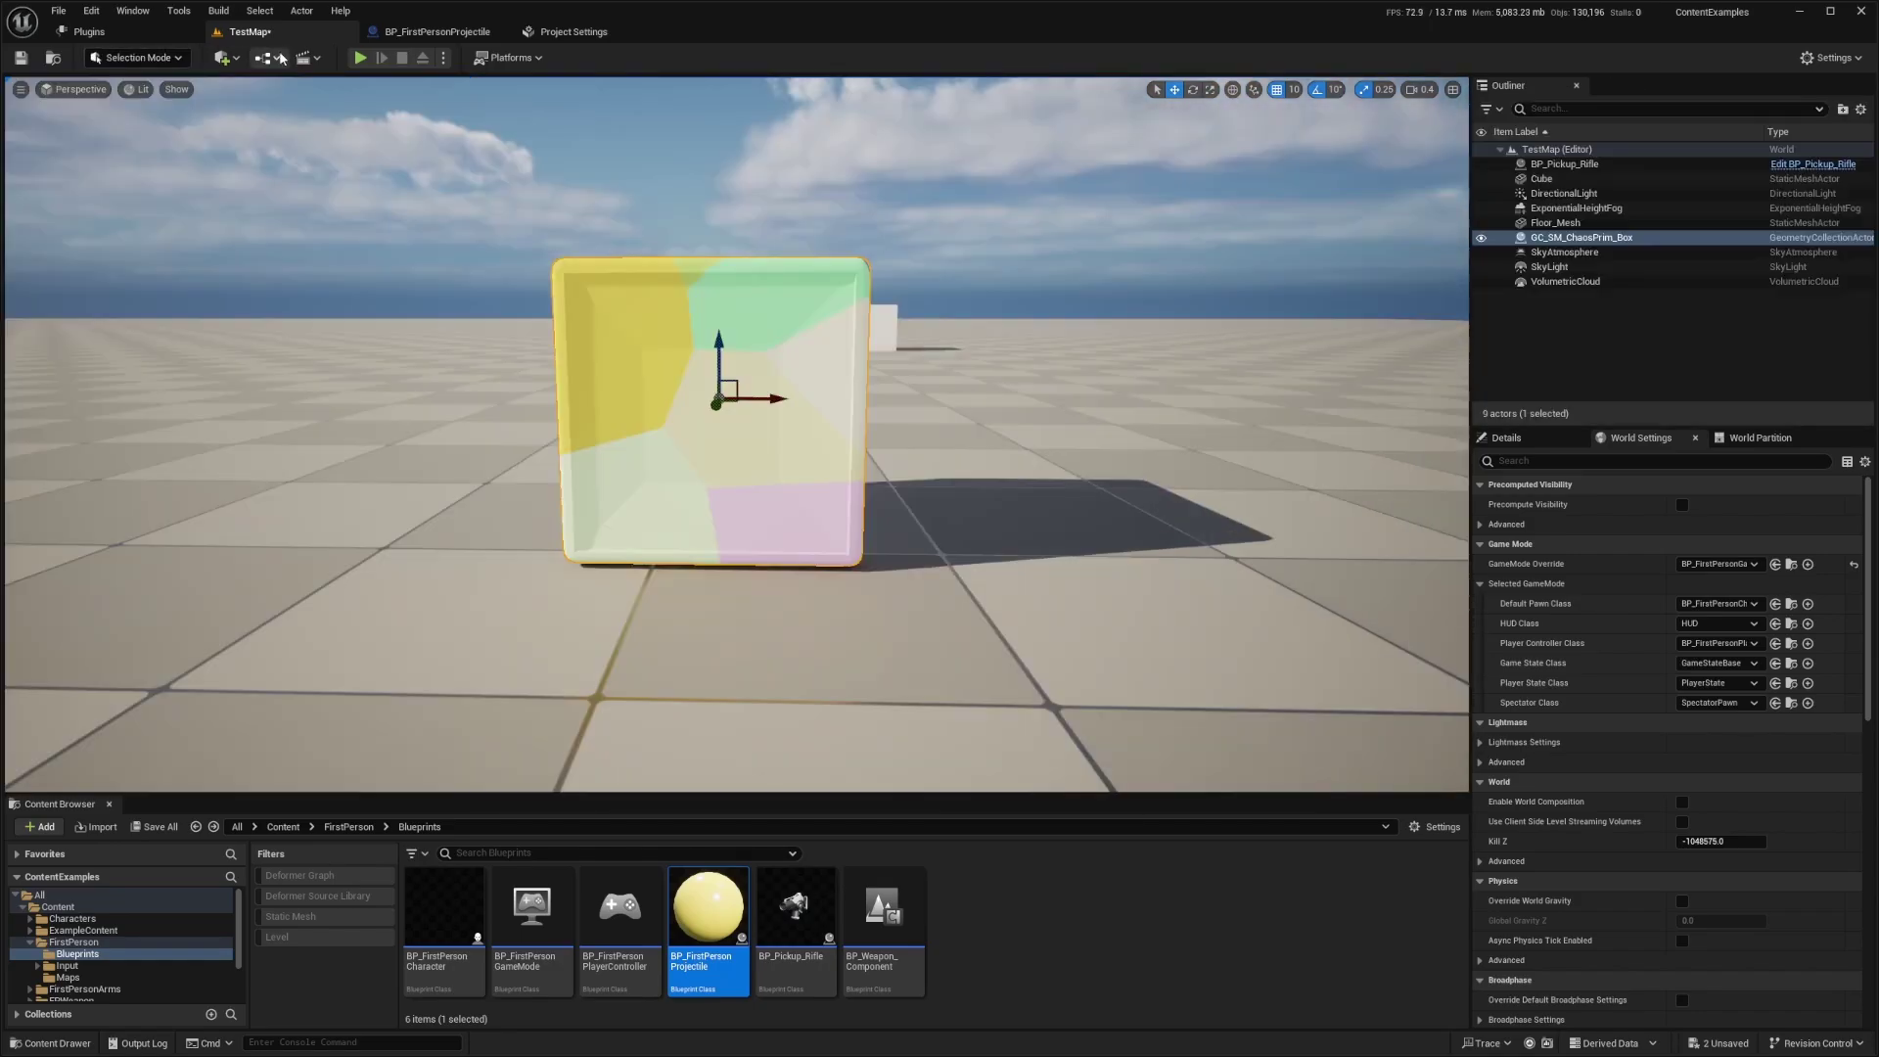
{"action": "left_click", "coordinate": [360, 58]}
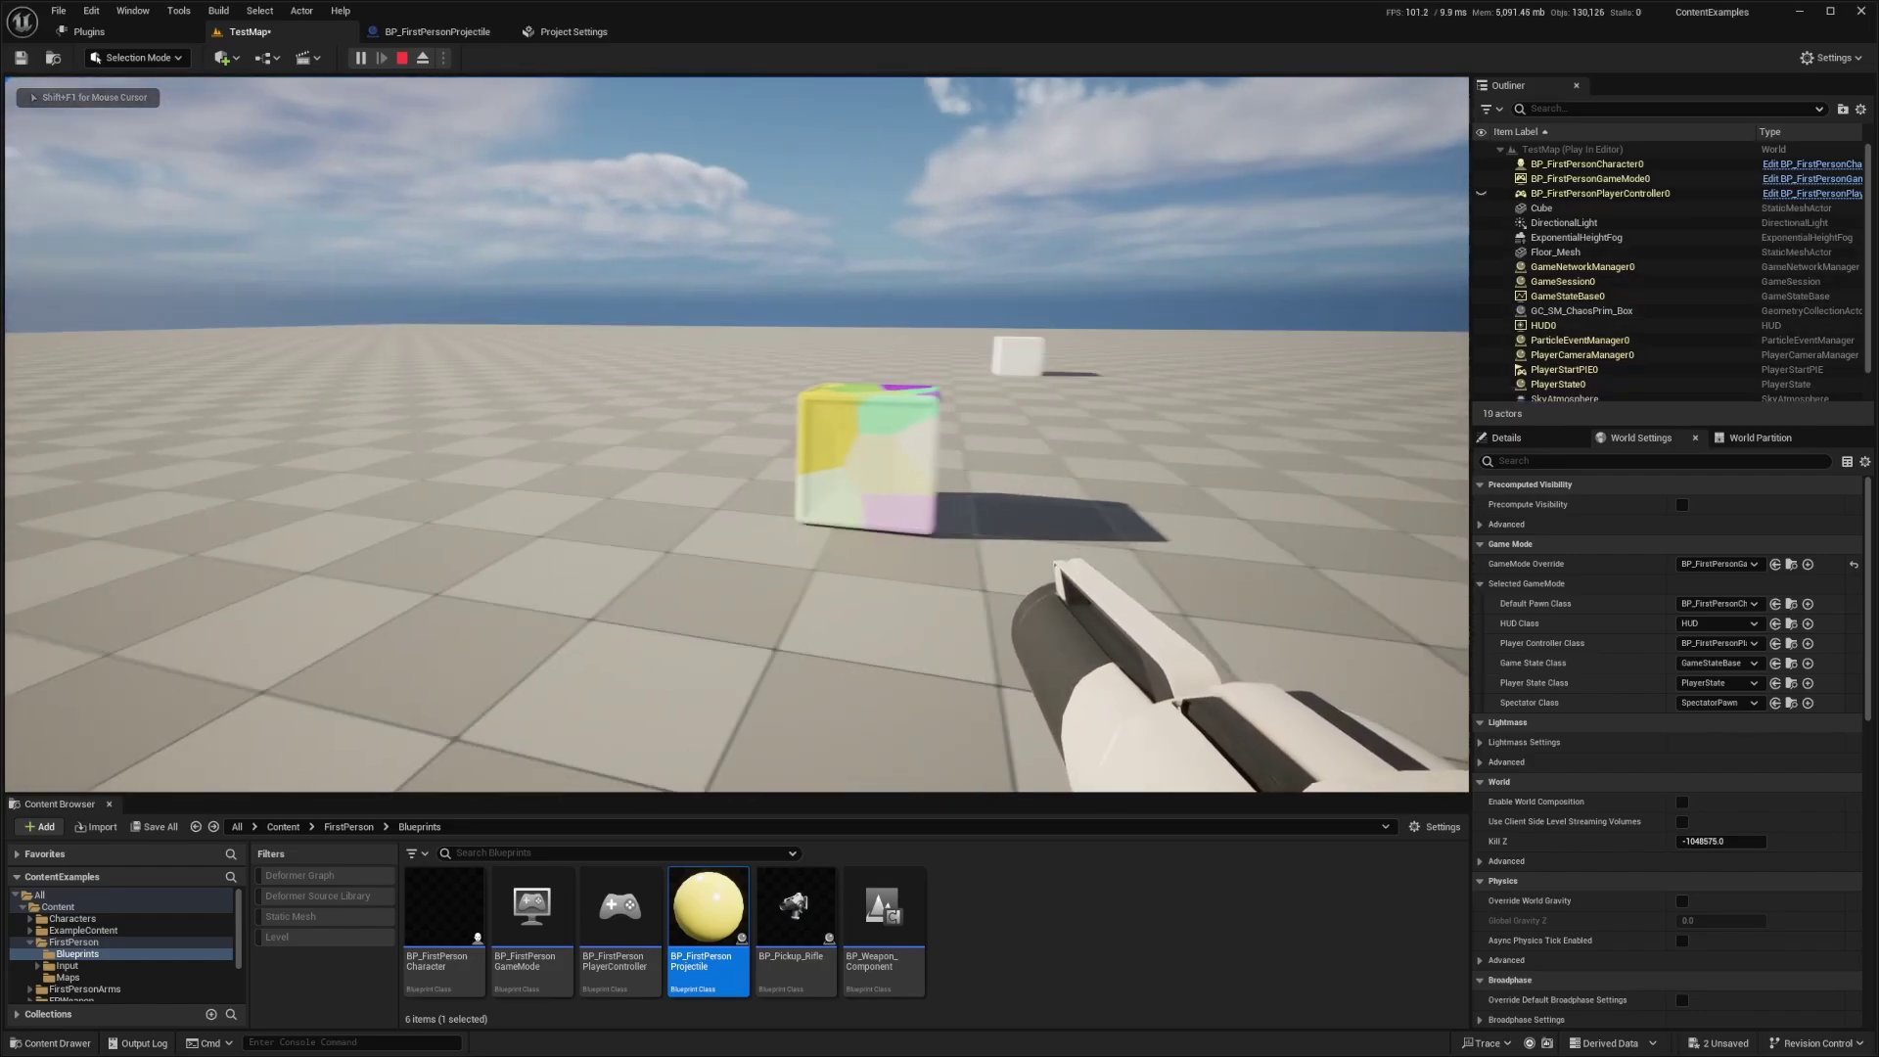
{"action": "key", "text": "F11"}
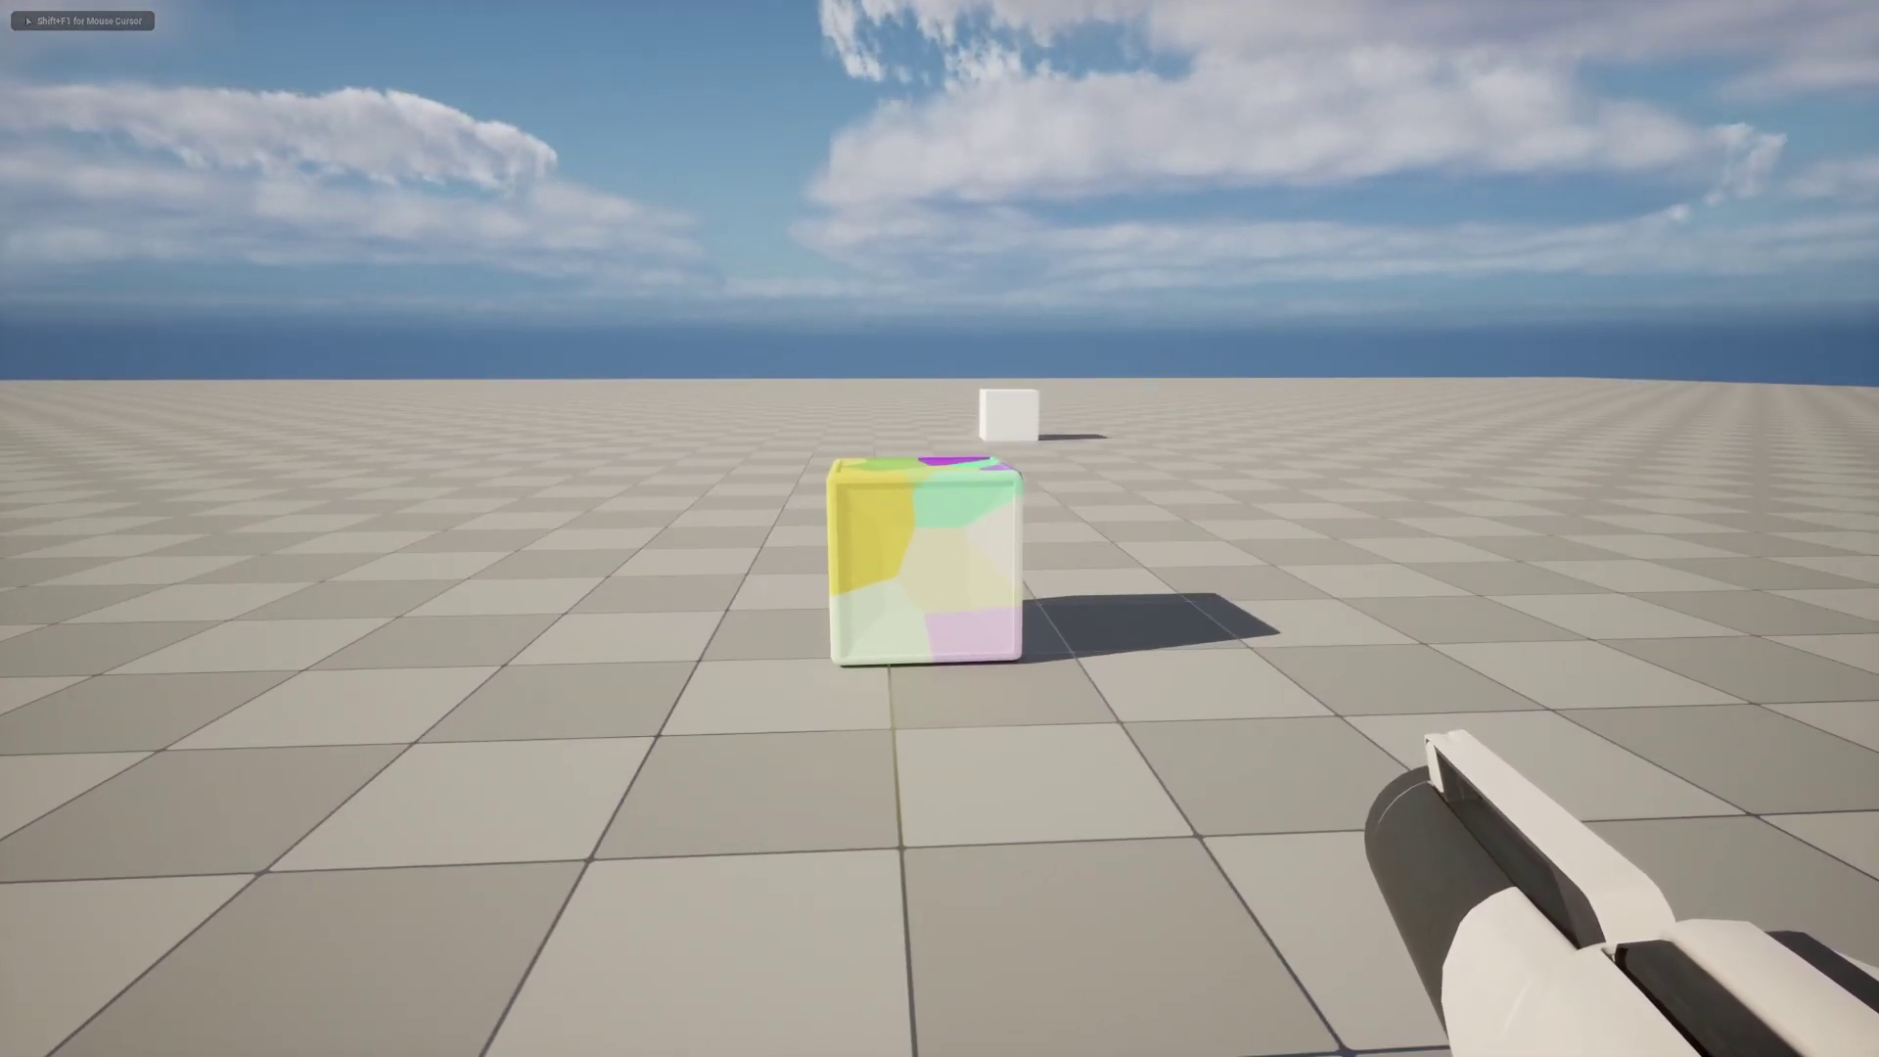
{"action": "left_click", "coordinate": [940, 528]}
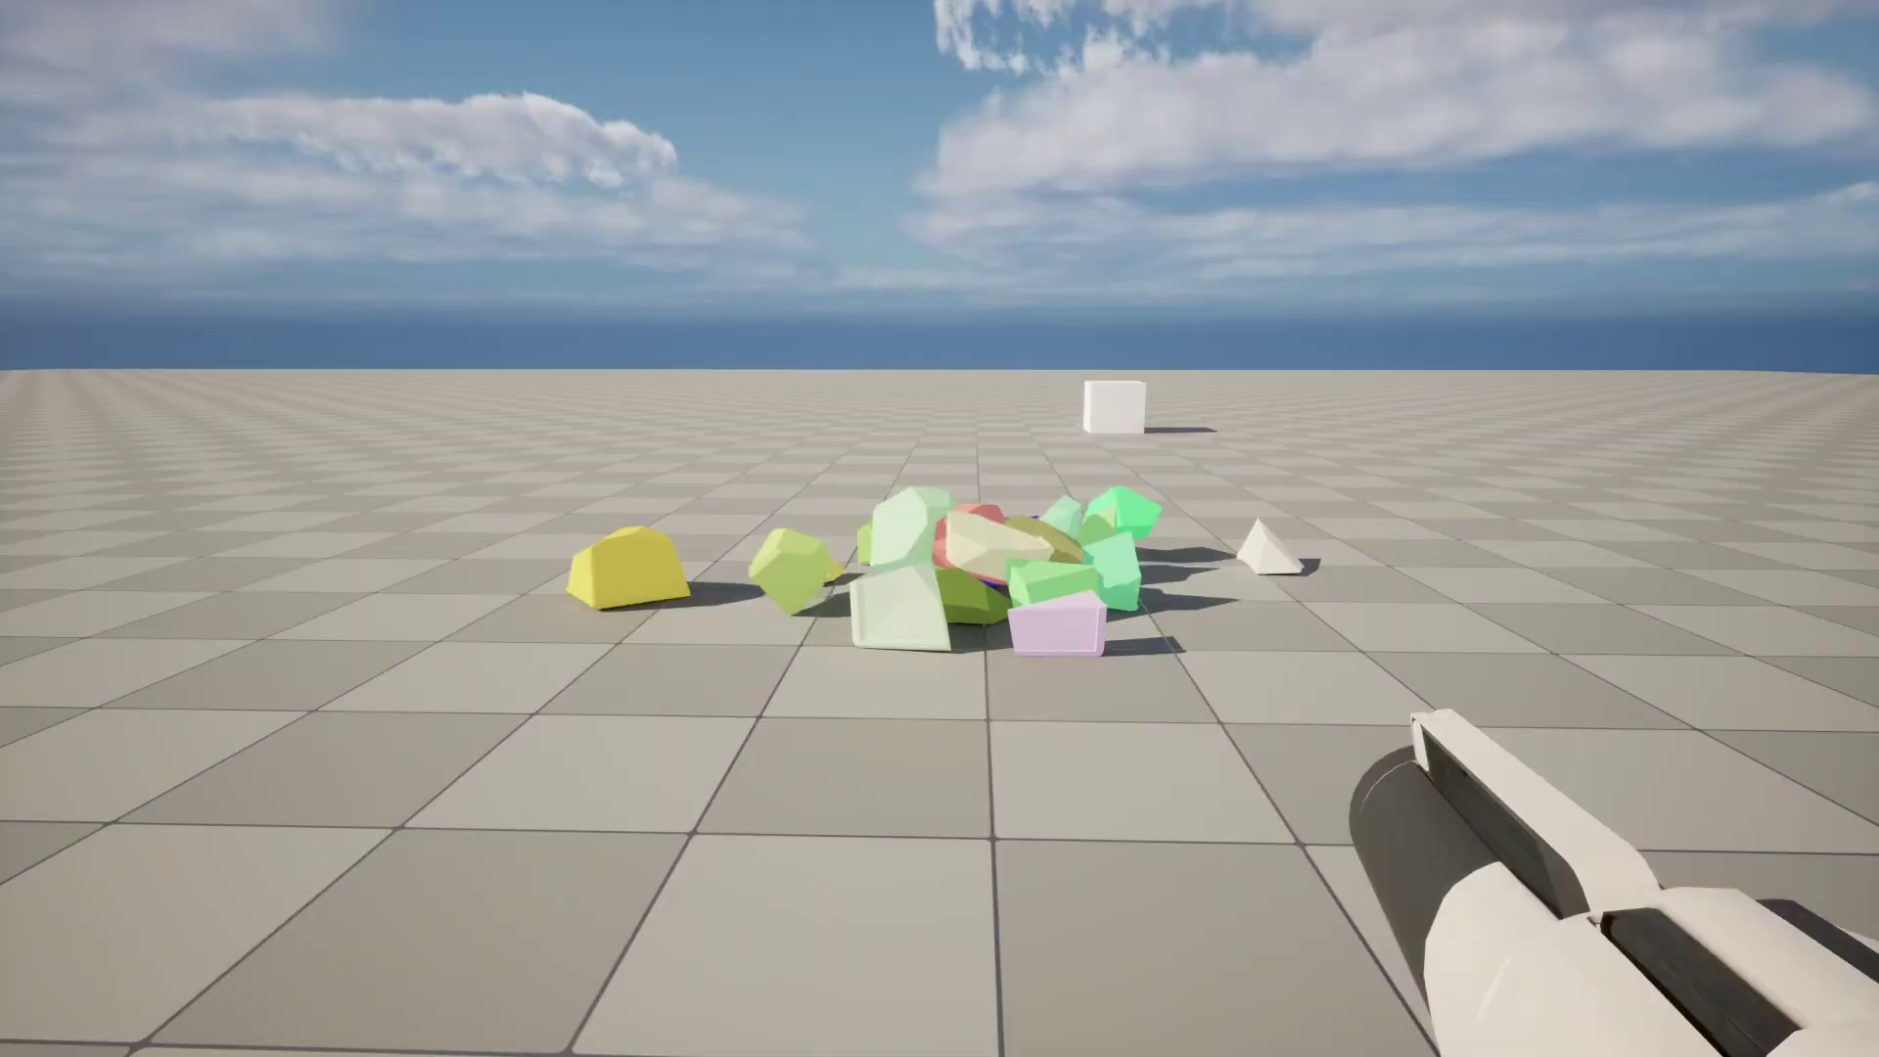
{"action": "key", "text": "Escape"}
Step: Switch to Fracture mode, select a piece of the box so its original materials replace the bone colors, and save the level
{"action": "left_click", "coordinate": [137, 58]}
{"action": "left_click", "coordinate": [150, 165]}
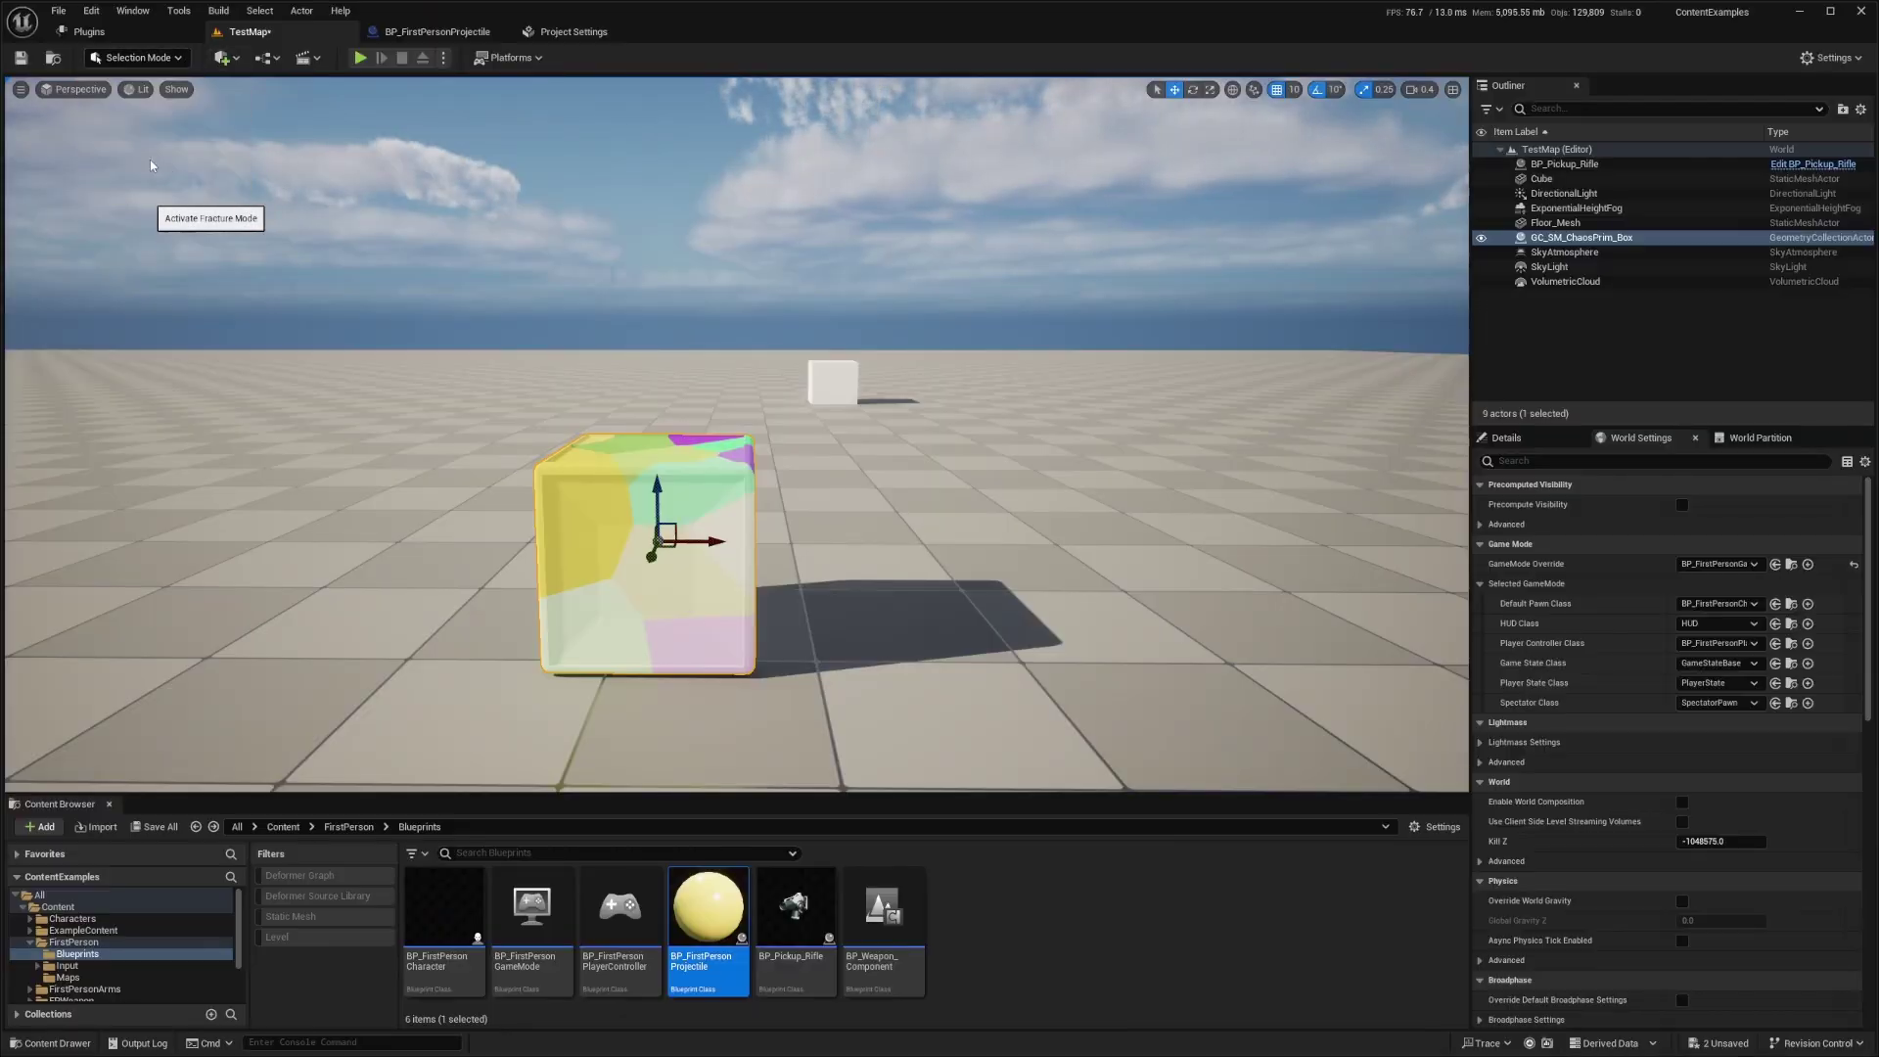
{"action": "left_click", "coordinate": [885, 499]}
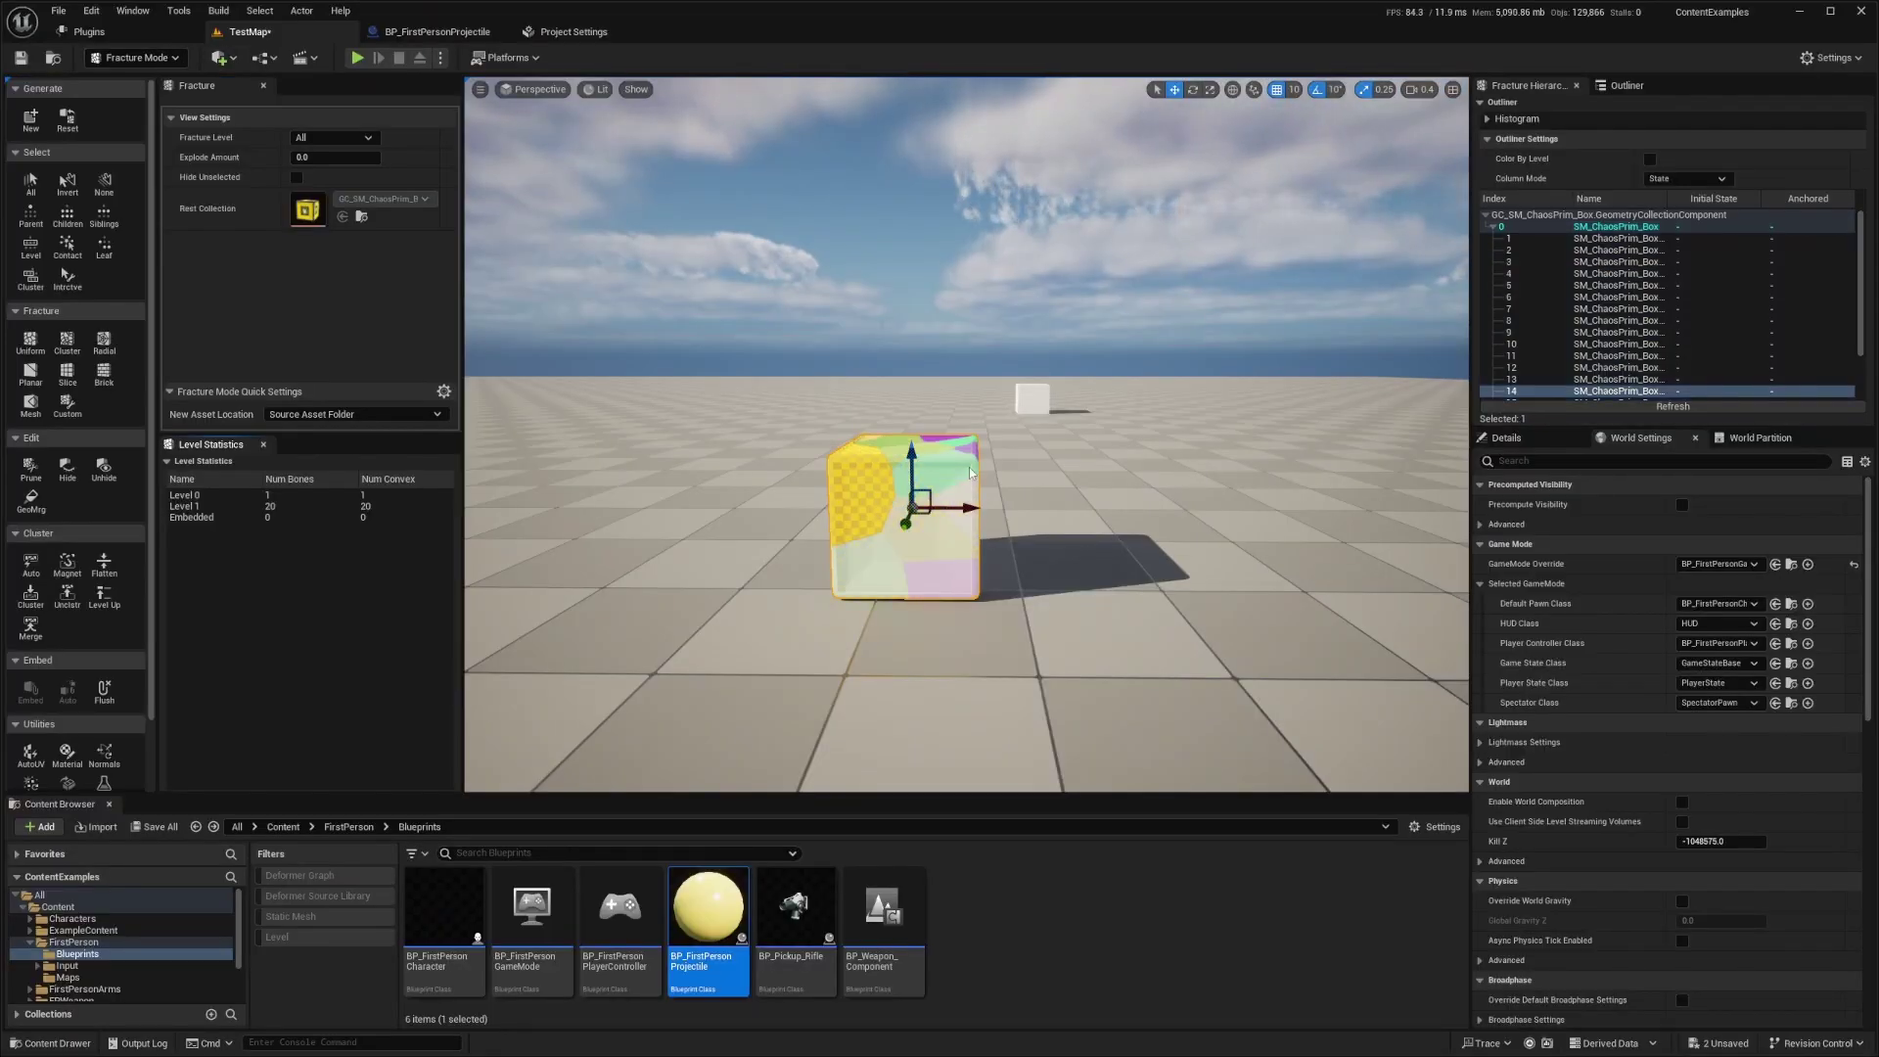
{"action": "mouse_move", "coordinate": [698, 295]}
{"action": "right_mouse_down"}
{"action": "mouse_move", "coordinate": [758, 305]}
{"action": "mouse_move", "coordinate": [729, 305]}
{"action": "right_mouse_up"}
{"action": "key", "text": "a"}
{"action": "key", "text": "d"}
{"action": "key", "text": "ctrl+s"}
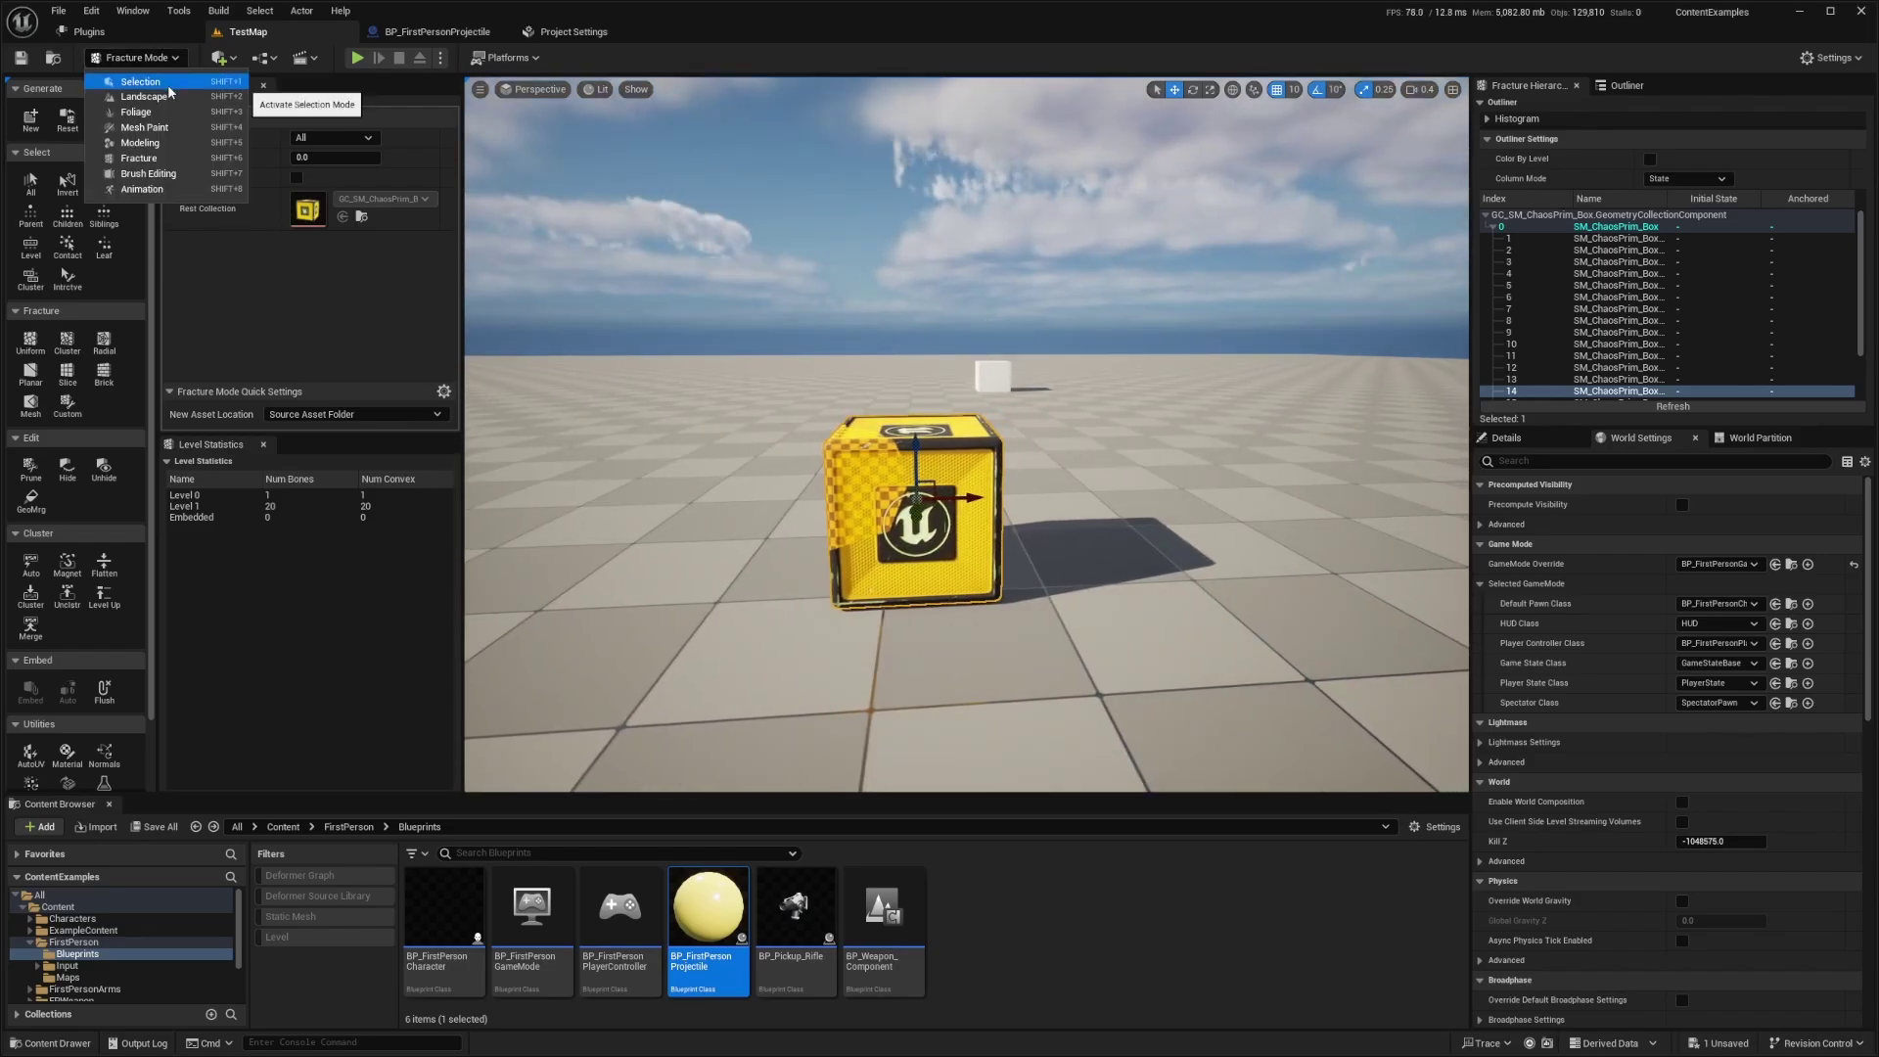
Step: Play the level again from Selection mode, shoot the textured box, walk around its scattered pieces and end the session
{"action": "left_click", "coordinate": [168, 84]}
{"action": "left_click", "coordinate": [357, 57]}
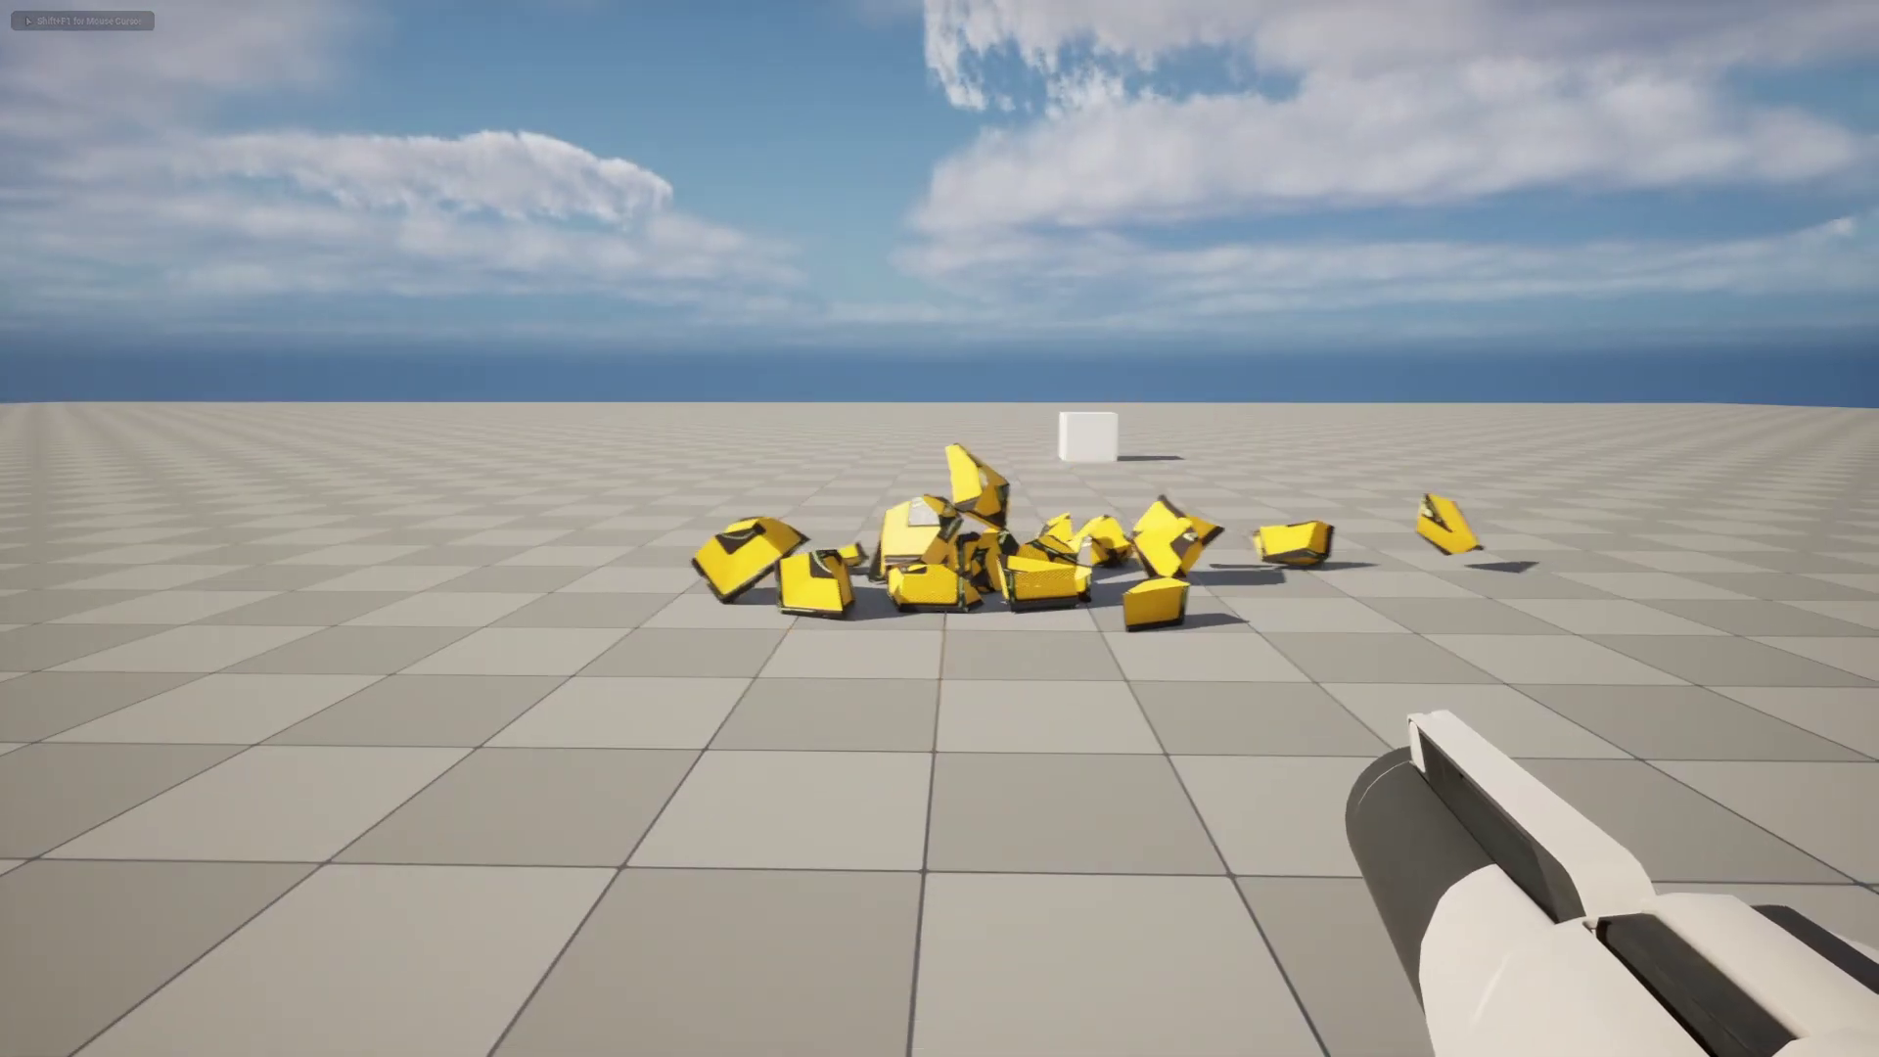
{"action": "key", "text": "w"}
{"action": "key", "text": "a"}
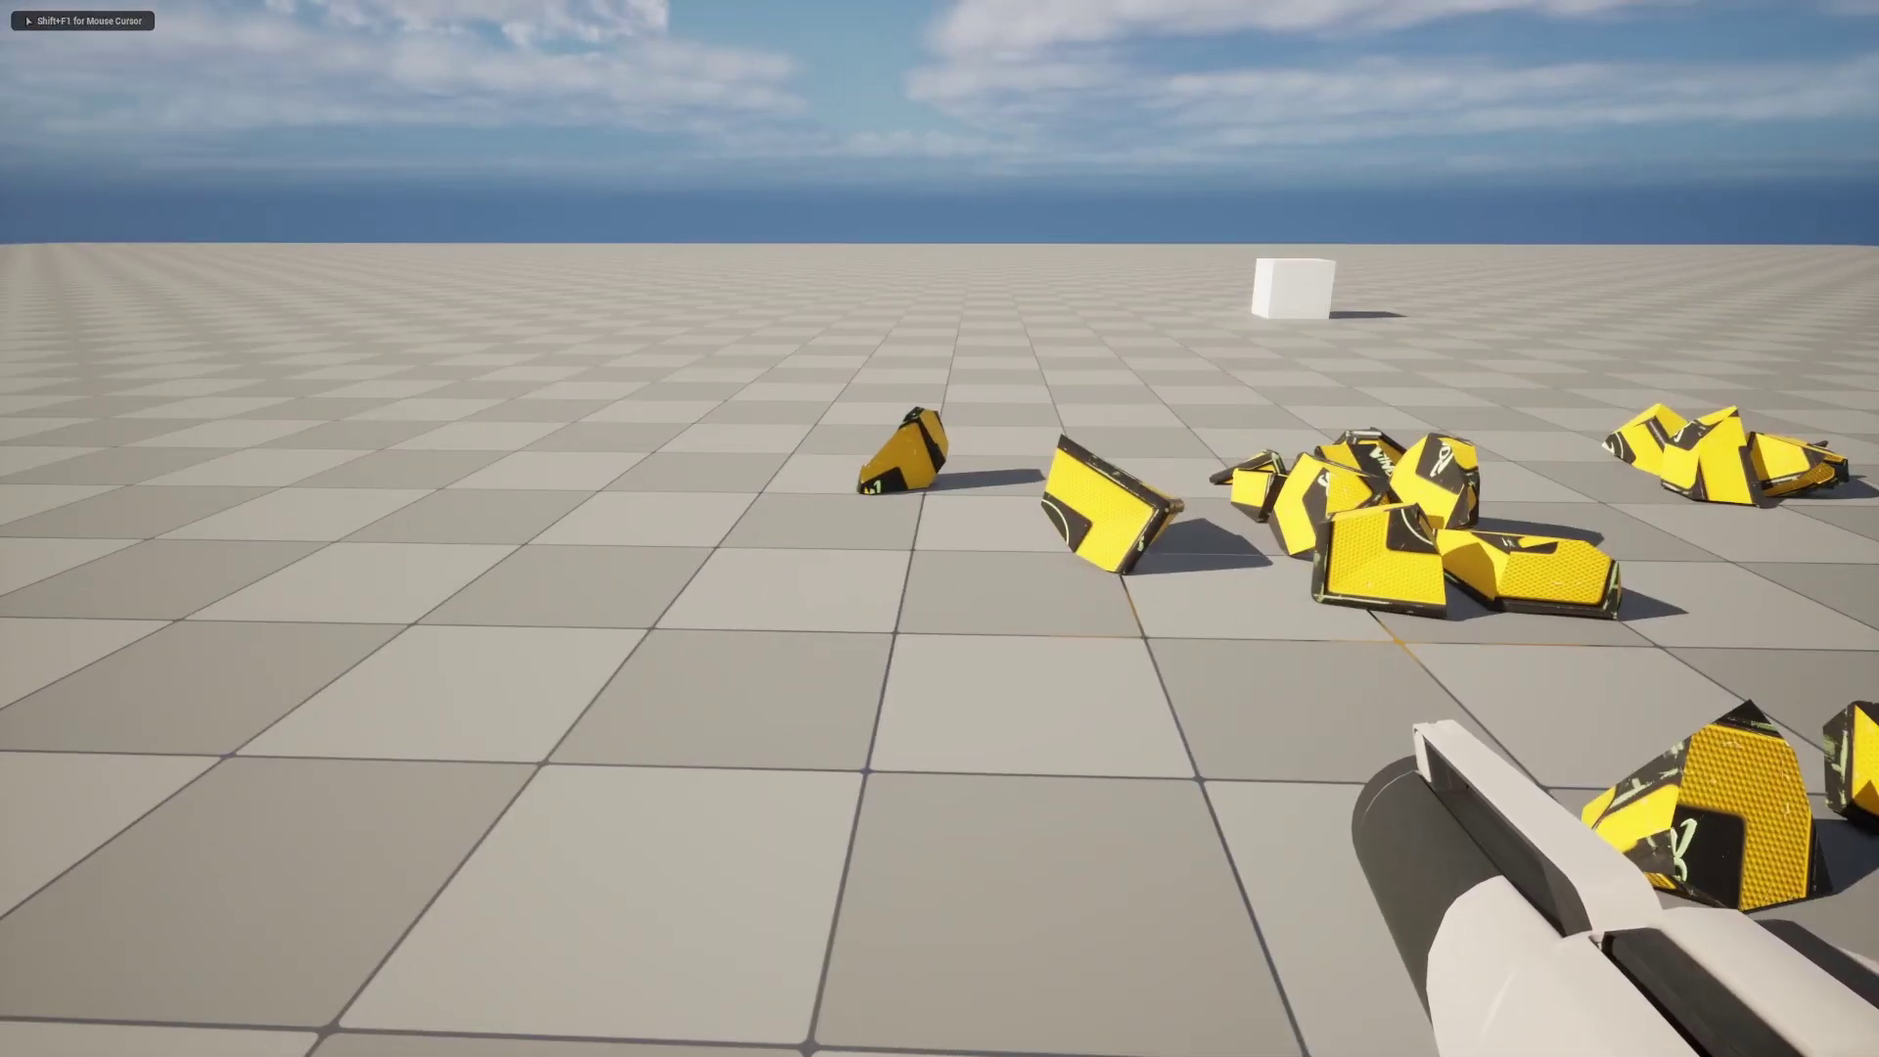
{"action": "key", "text": "d"}
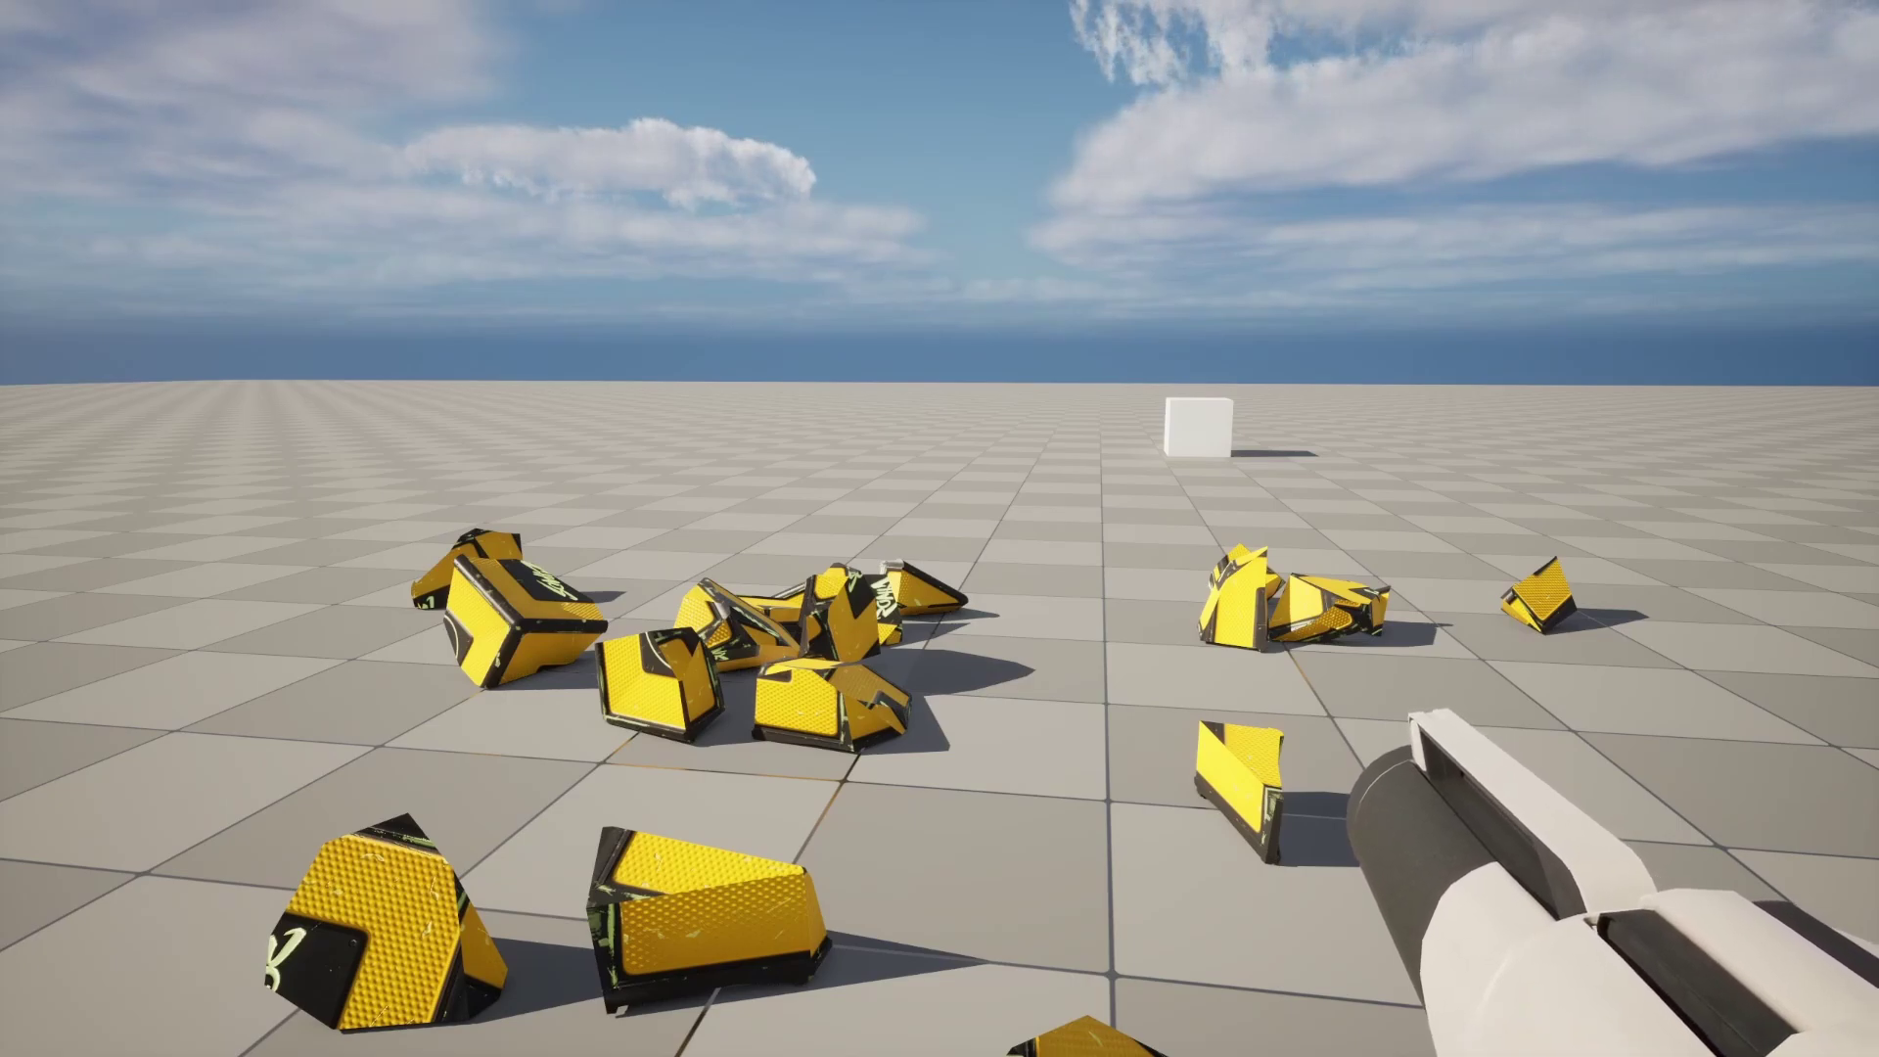
{"action": "key", "text": "Escape"}
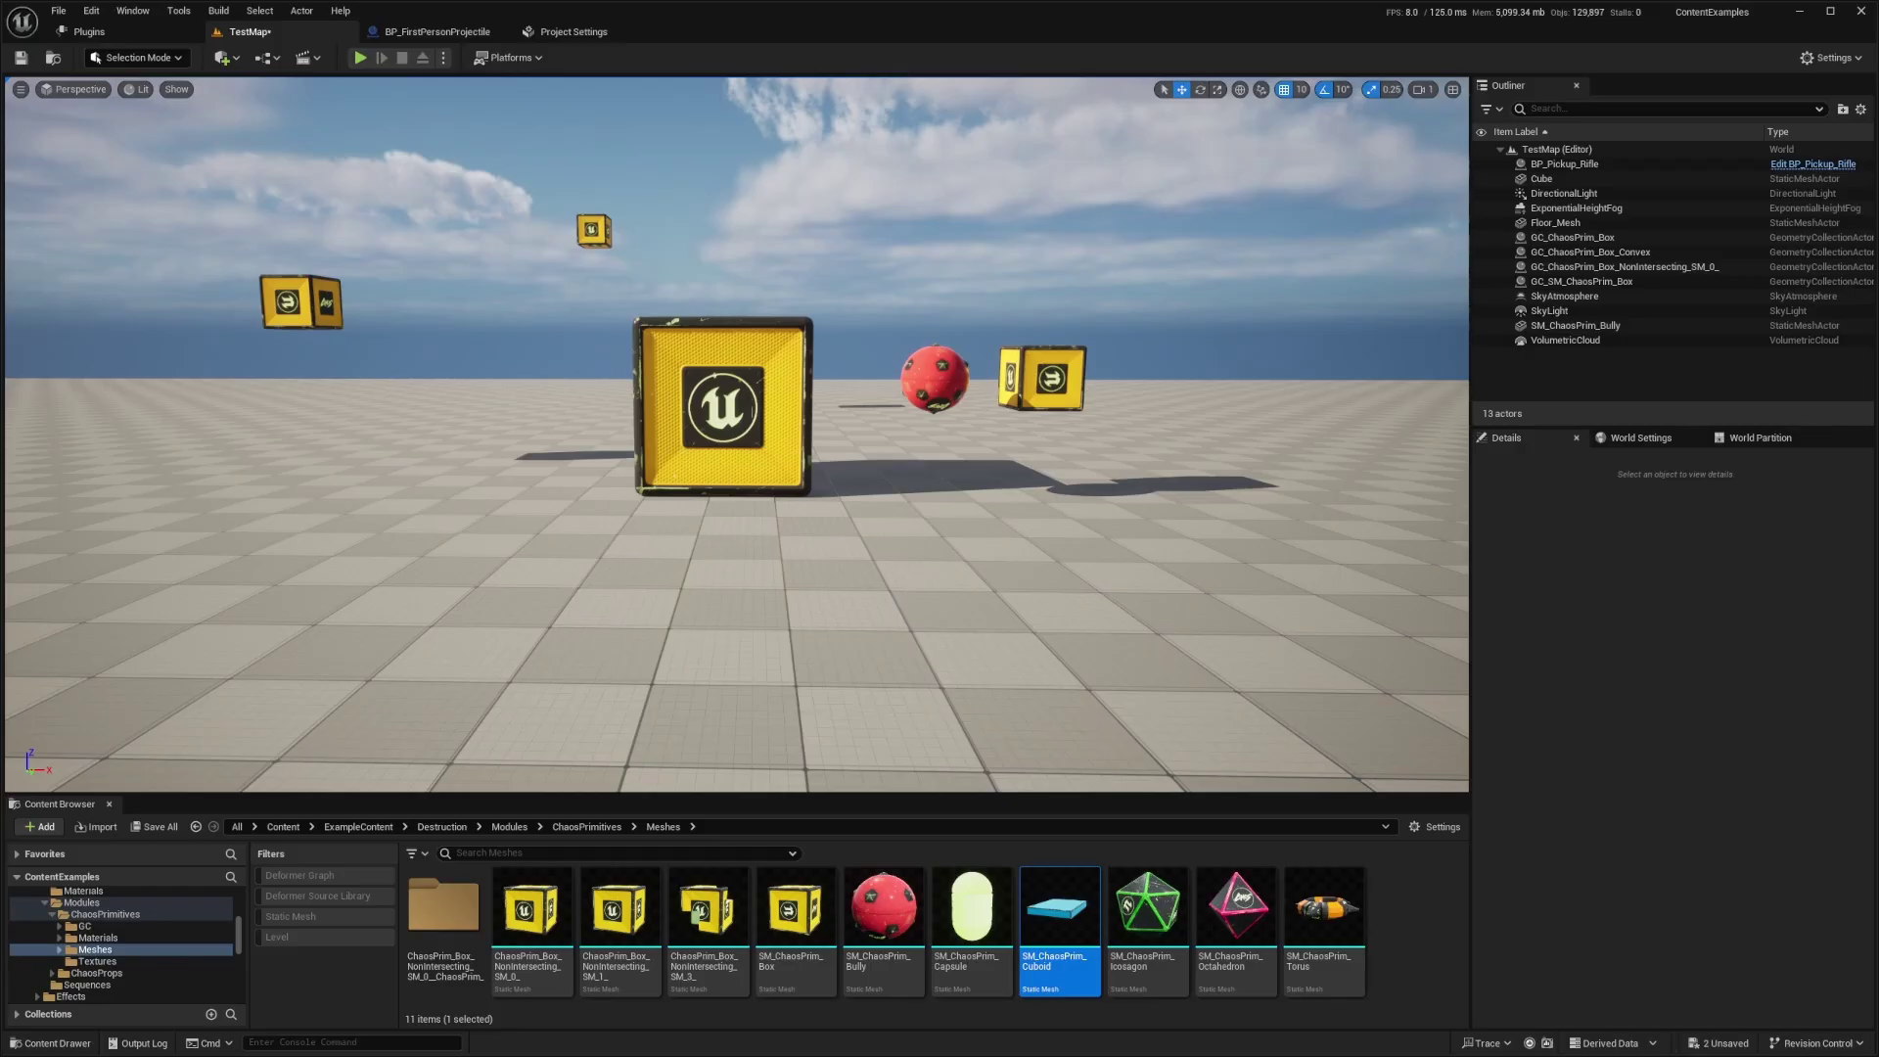